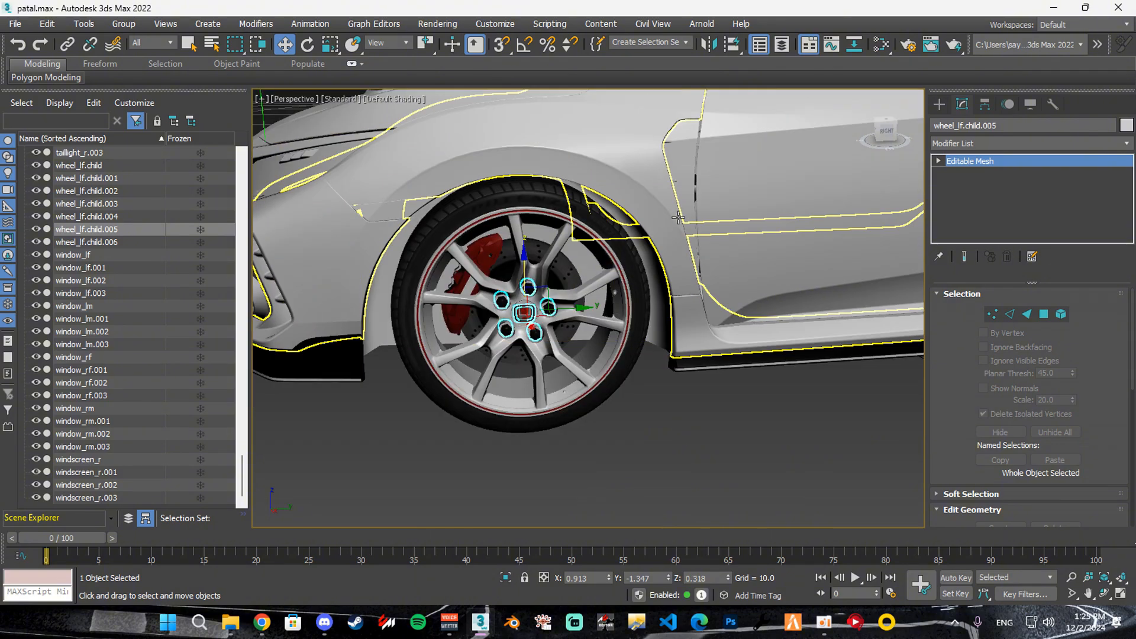
- Select the interior trim mesh door_pside_f.008 on the front passenger door
scroll(609, 237, "up", 2)
scroll(607, 191, "down", 2)
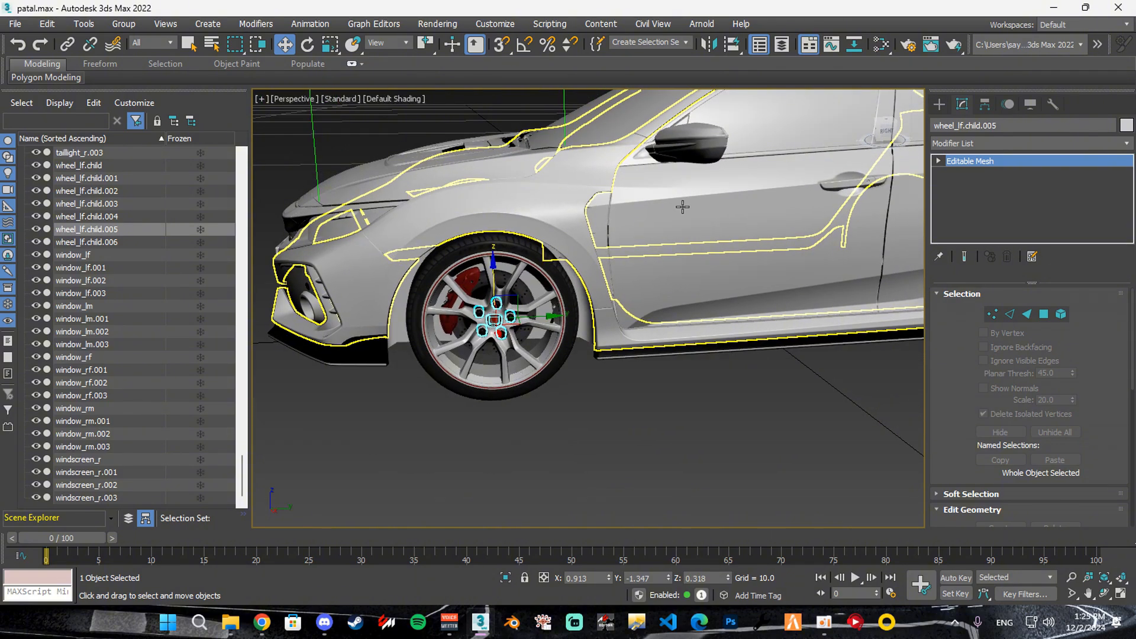
middle_click_drag(682, 206, 509, 248, "alt")
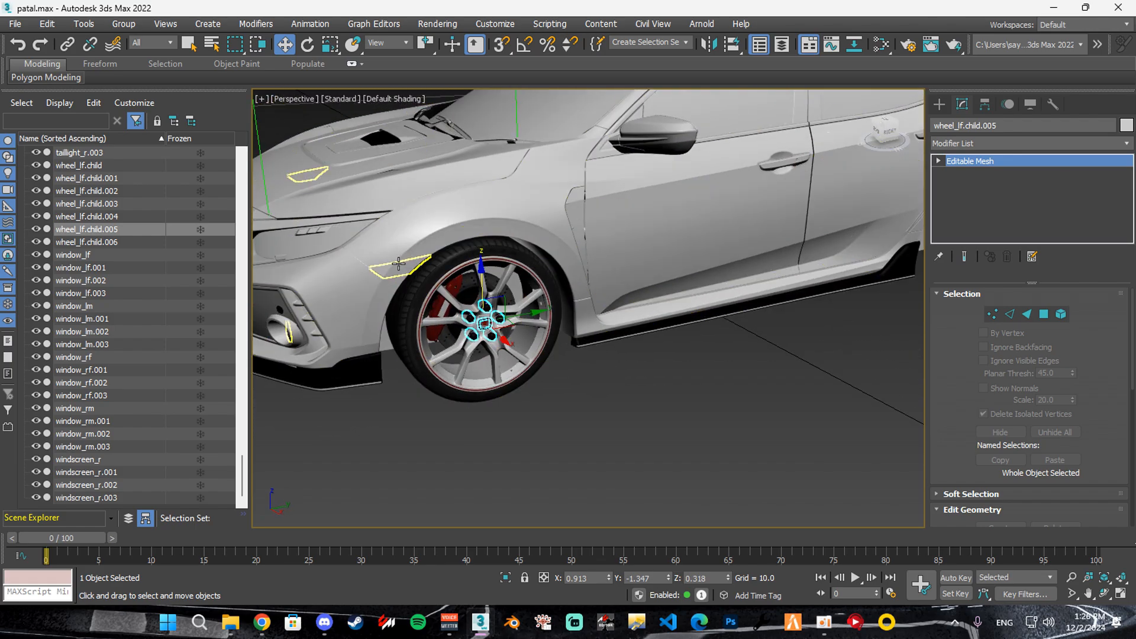
middle_click_drag(616, 223, 526, 250, "alt")
left_click(597, 241)
left_click(507, 221)
left_click(569, 243)
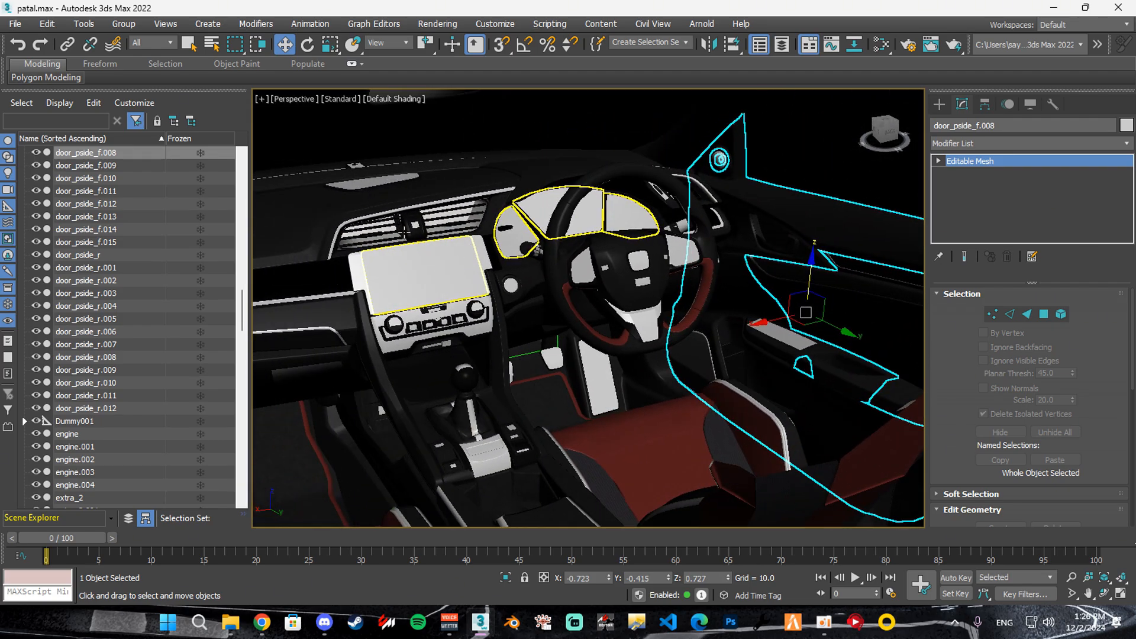
- Add the cabin interior mesh and the other three door trim meshes to the selection
middle_click_drag(459, 183, 439, 165)
middle_click_drag(441, 320, 541, 288)
scroll(542, 288, "down", 5)
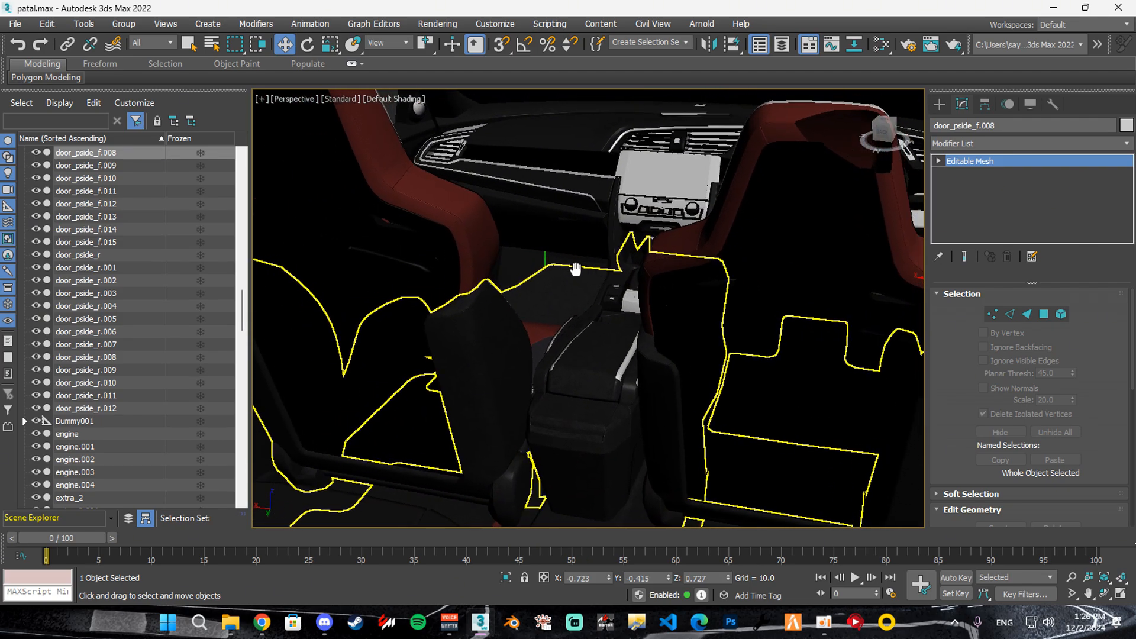
left_click(293, 221, "ctrl")
middle_click_drag(355, 237, 533, 230, "alt")
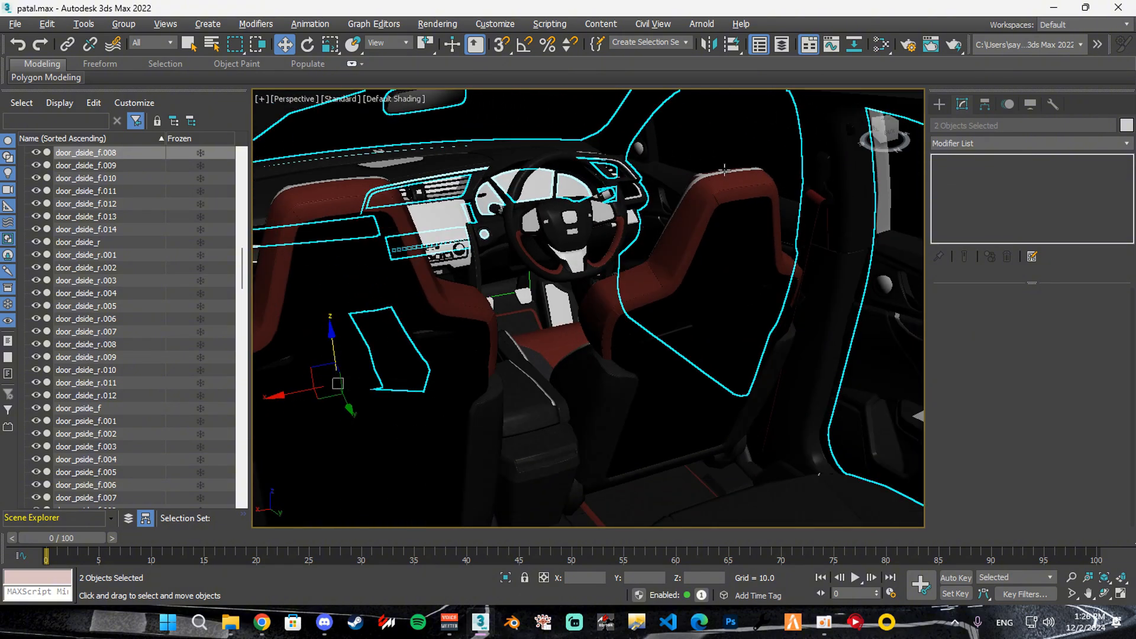
left_click(763, 204, "ctrl")
middle_click_drag(775, 216, 821, 240, "alt")
left_click(841, 279, "ctrl")
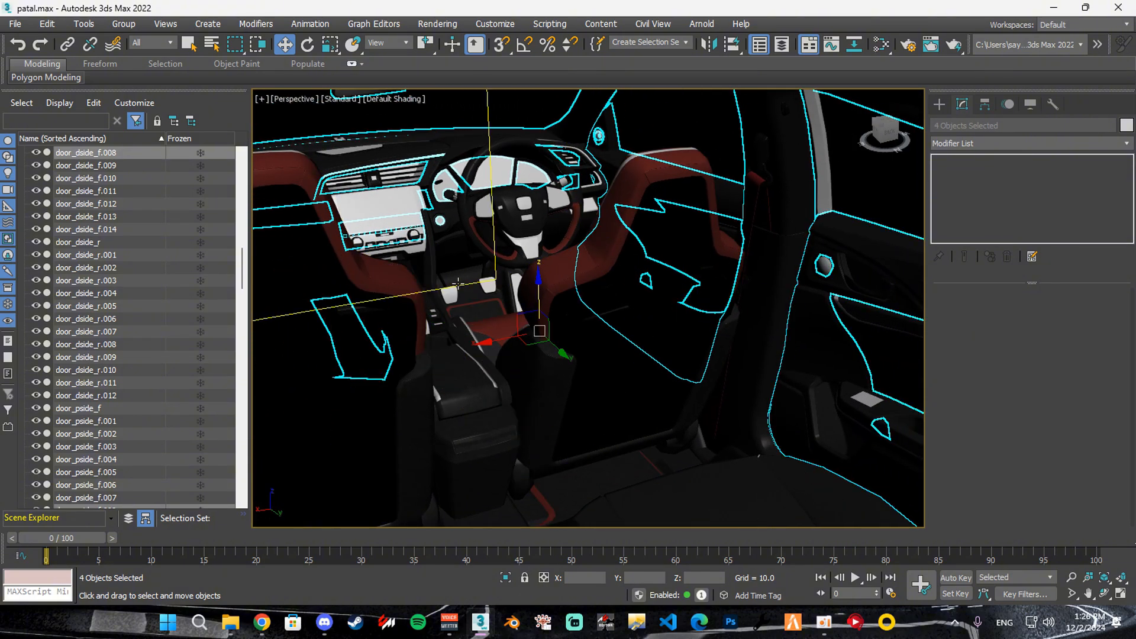
middle_click_drag(598, 332, 550, 305, "alt")
left_click(408, 194, "ctrl")
- Hide every object except the five selected cabin and door trim meshes
middle_click_drag(411, 198, 609, 237, "alt")
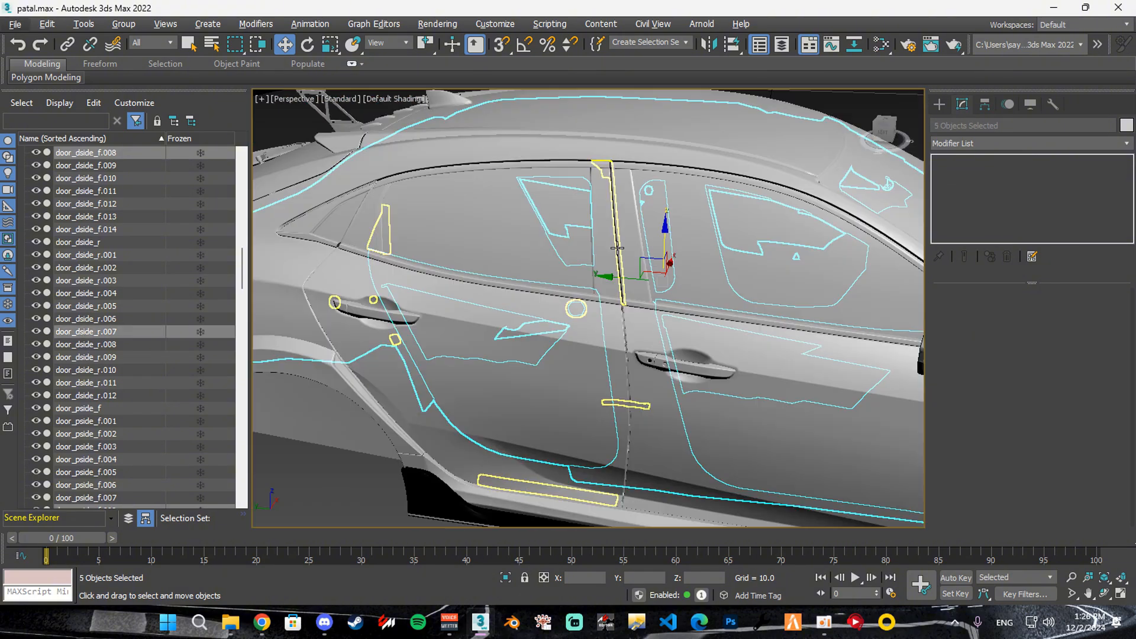
scroll(612, 243, "down", 2)
right_click(612, 243)
left_click(651, 184)
middle_click_drag(655, 198, 692, 251, "alt")
scroll(522, 194, "up", 5)
scroll(523, 194, "down", 5)
right_click(595, 257)
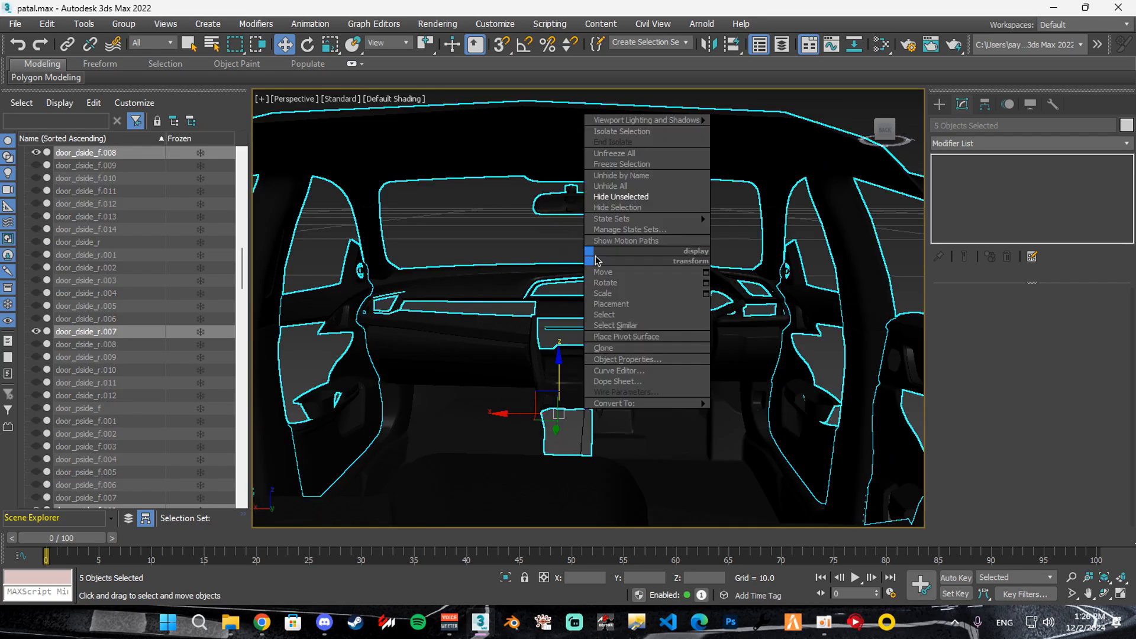
left_click(616, 197)
- Select the cabin interior mesh int.006 and switch to Element sub-object level
middle_click_drag(600, 300, 598, 277, "alt")
left_click(701, 263)
middle_click_drag(672, 270, 720, 272, "alt")
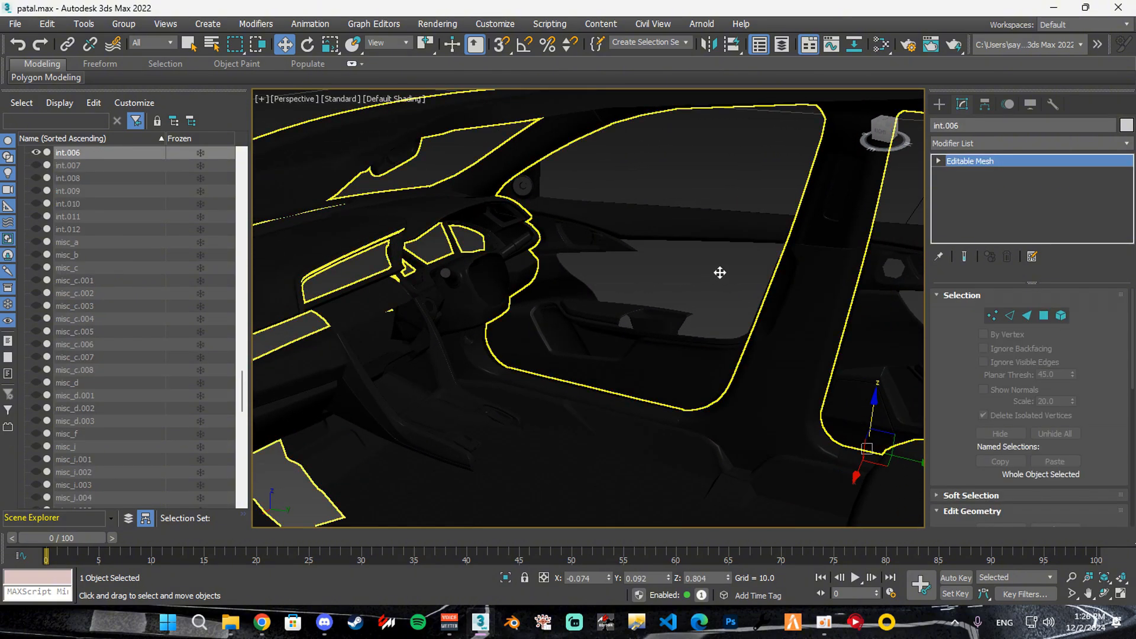
scroll(575, 242, "up", 3)
scroll(628, 312, "down", 3)
middle_click_drag(627, 311, 615, 295, "alt")
middle_click_drag(707, 266, 617, 286)
scroll(602, 286, "down", 2)
key("5")
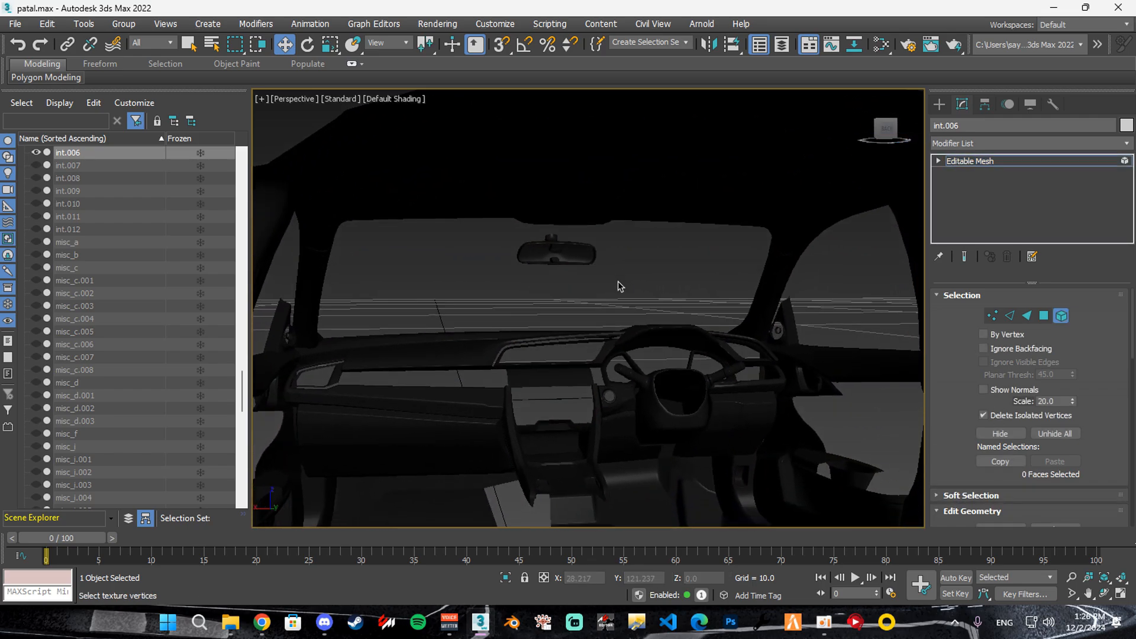
- Select the rear-view mirror element and detach it as a separate object
left_click_drag(513, 240, 511, 237)
middle_click_drag(515, 249, 541, 285, "alt")
scroll(1088, 413, "down", 2)
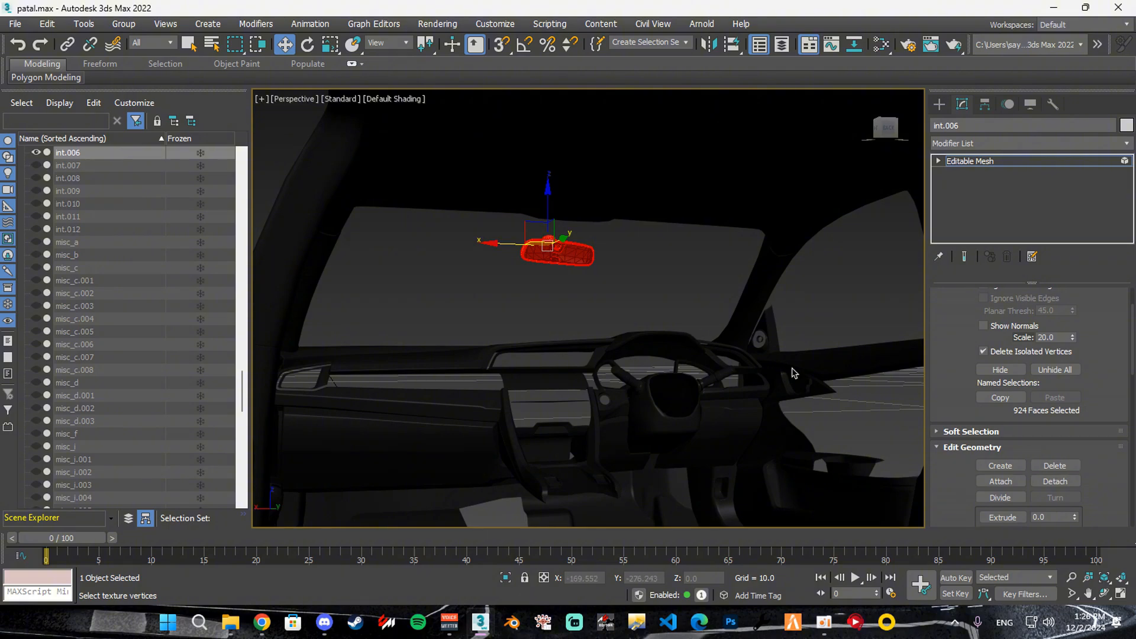
left_click(1040, 480)
left_click(623, 312)
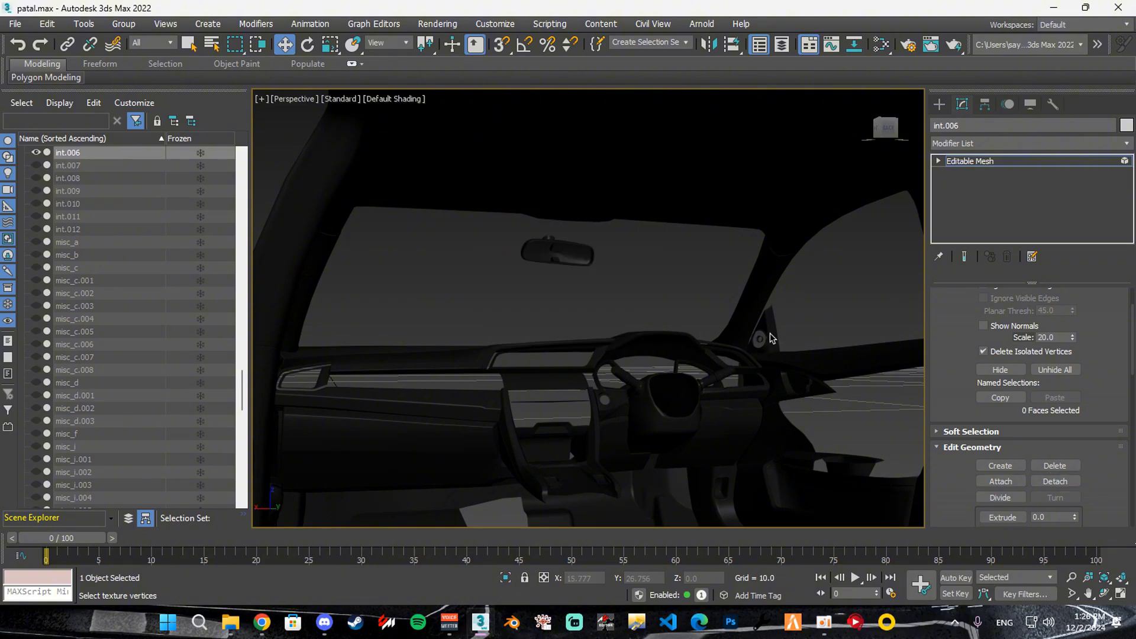
- Detach the triangular speaker trim at the front window corner of door_pside_f.008 as a separate object
key("5")
middle_click_drag(769, 333, 687, 308, "alt")
left_click(623, 253)
key("5")
left_click(629, 252)
left_click(621, 260, "ctrl")
left_click_drag(705, 231, 601, 267, "ctrl")
middle_click_drag(601, 268, 463, 258, "alt")
key("5")
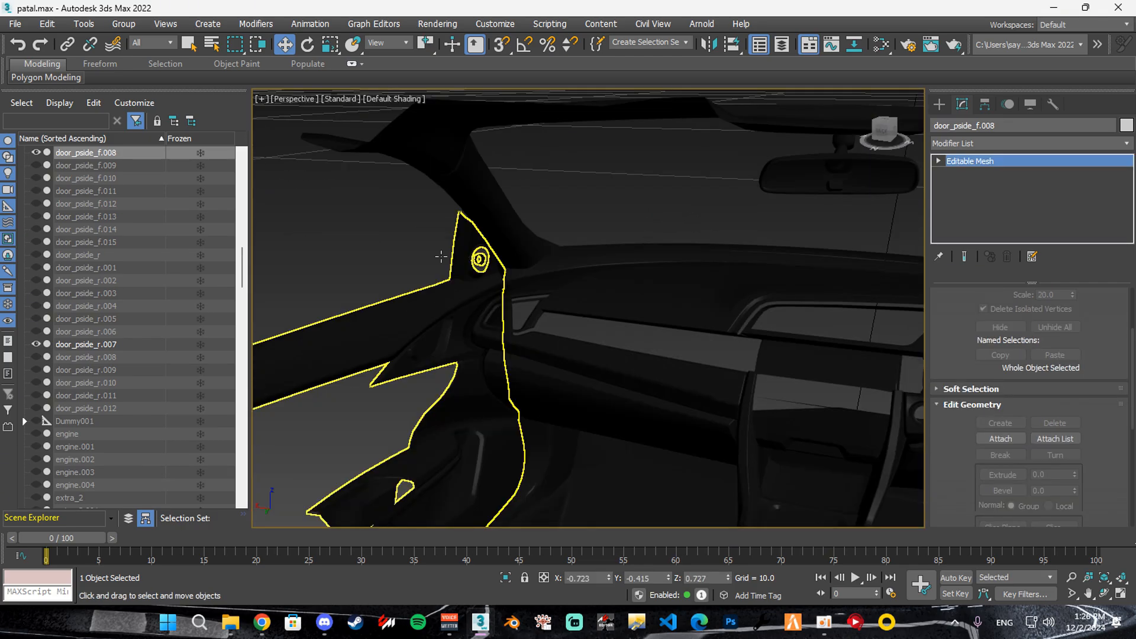
- Detach the matching triangular speaker trim from door_dside_f.008 as a separate object, excluding the upper door strip
key("ctrl+z")
key("ctrl+z")
key("ctrl+z")
key("ctrl+z")
key("ctrl+z")
key("ctrl+z")
left_click_drag(517, 275, 517, 276)
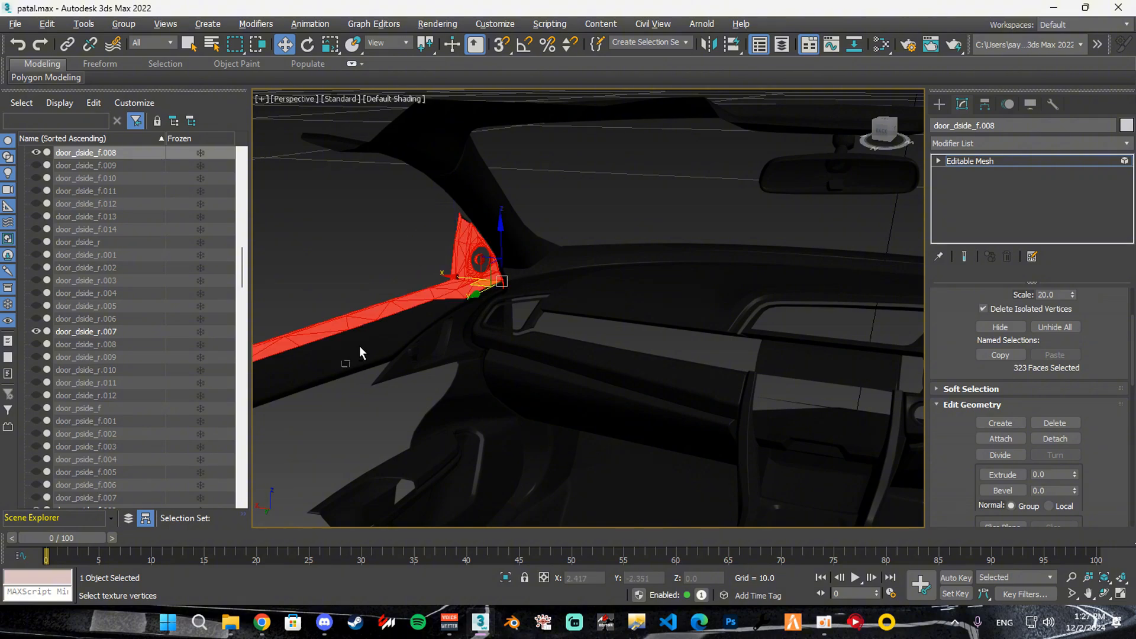
scroll(1056, 415, "down", 2)
left_click(1055, 398)
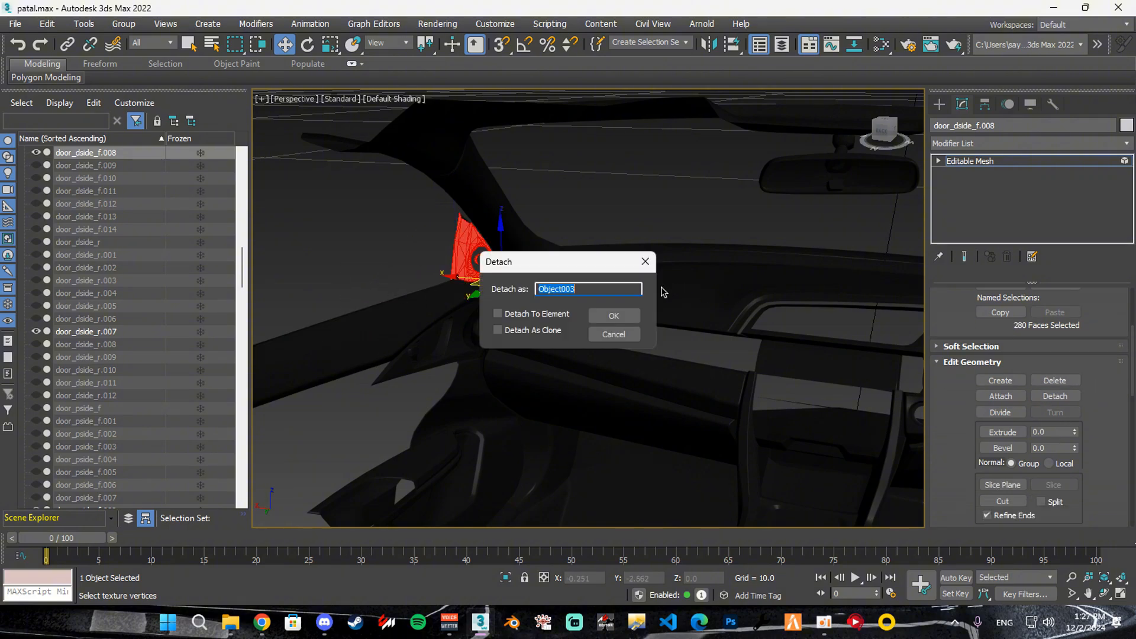
left_click(614, 316)
key("5")
- Check the separation of int.006 and the detached speaker trim beside the steering wheel by selecting each
middle_click_drag(790, 373, 745, 337)
left_click(746, 337)
middle_click_drag(876, 355, 772, 342)
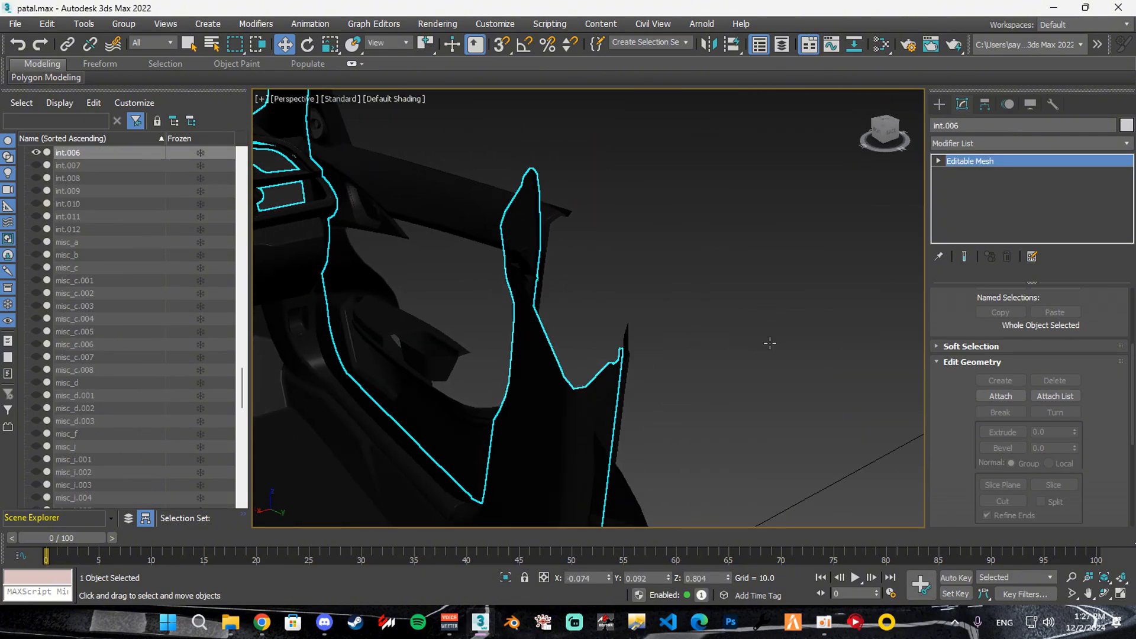
middle_click_drag(432, 243, 773, 266)
middle_click_drag(568, 282, 682, 283)
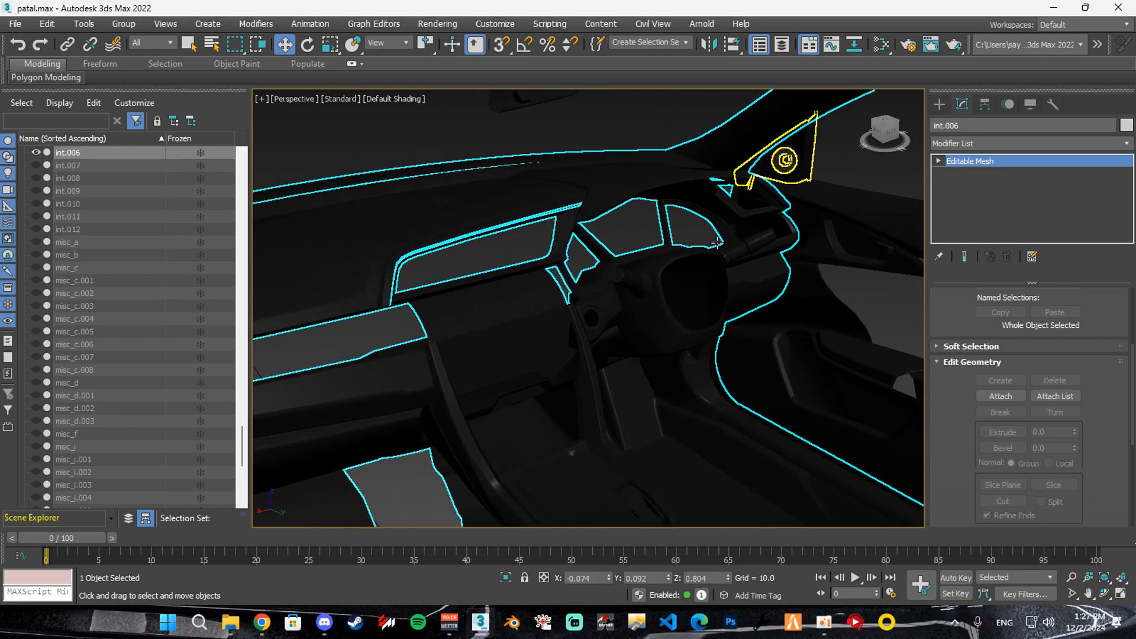
left_click(785, 161)
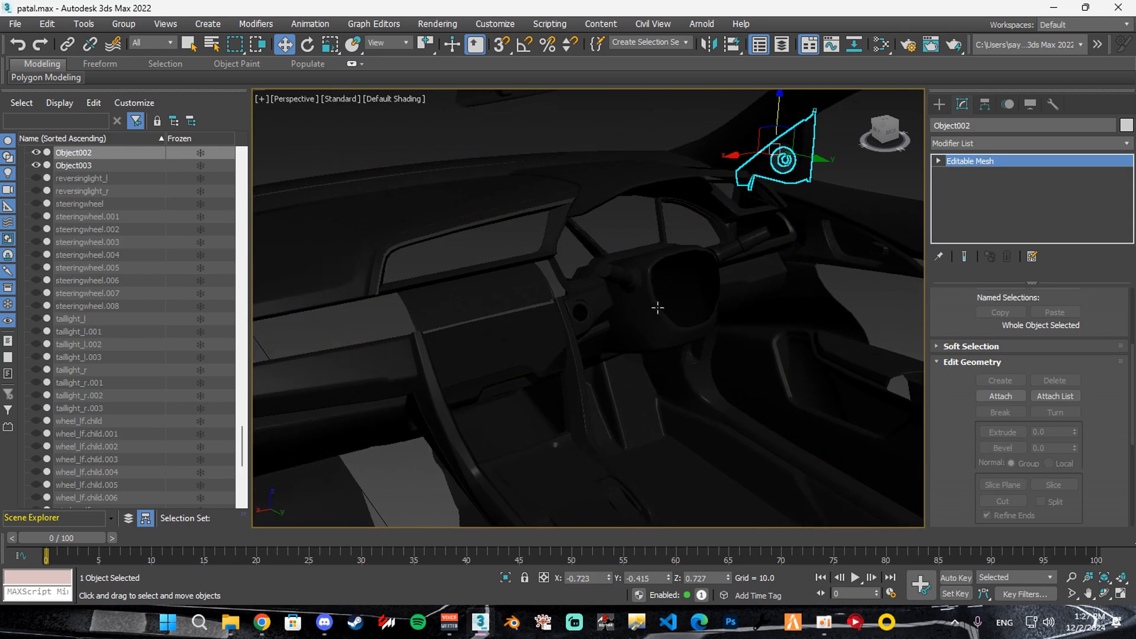
key("Delete")
- Select int.006, enter its Element level and hide all unselected objects
middle_click_drag(657, 309, 622, 308, "alt")
left_click(622, 307)
key("5")
middle_click_drag(525, 308, 601, 315, "alt")
left_click(601, 314)
right_click(635, 308)
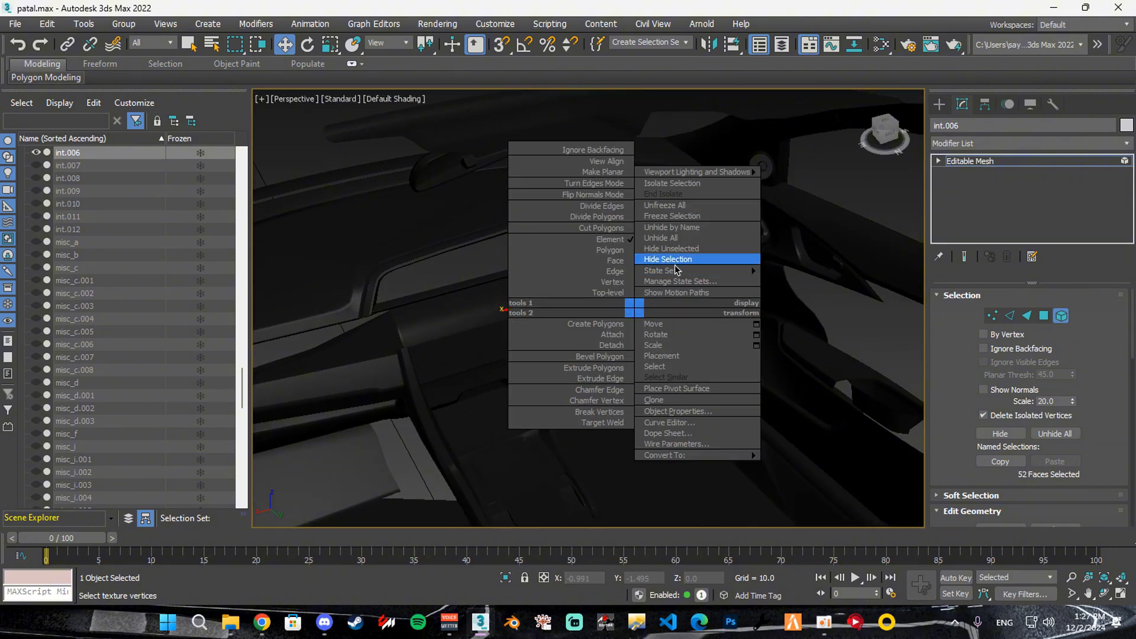
left_click(673, 249)
- Select the steering column shroud with its stalks and detach it from int.006 as a separate object
middle_click_drag(646, 267, 506, 347, "alt")
left_click(610, 290)
left_click(487, 327, "ctrl")
key("ctrl+z")
key("ctrl+z")
middle_click_drag(506, 347, 612, 338)
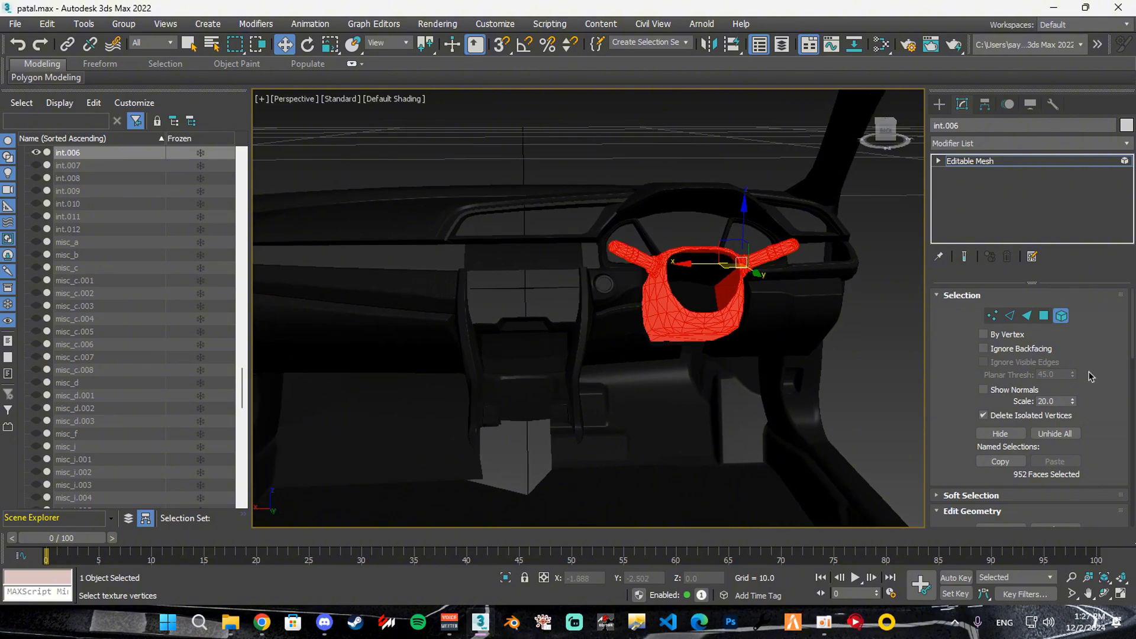
scroll(1089, 372, "down", 2)
left_click(1055, 481)
left_click(607, 315)
- Unhide all objects, select the cabin interior and door trim meshes together, and hide everything unselected
right_click(577, 295)
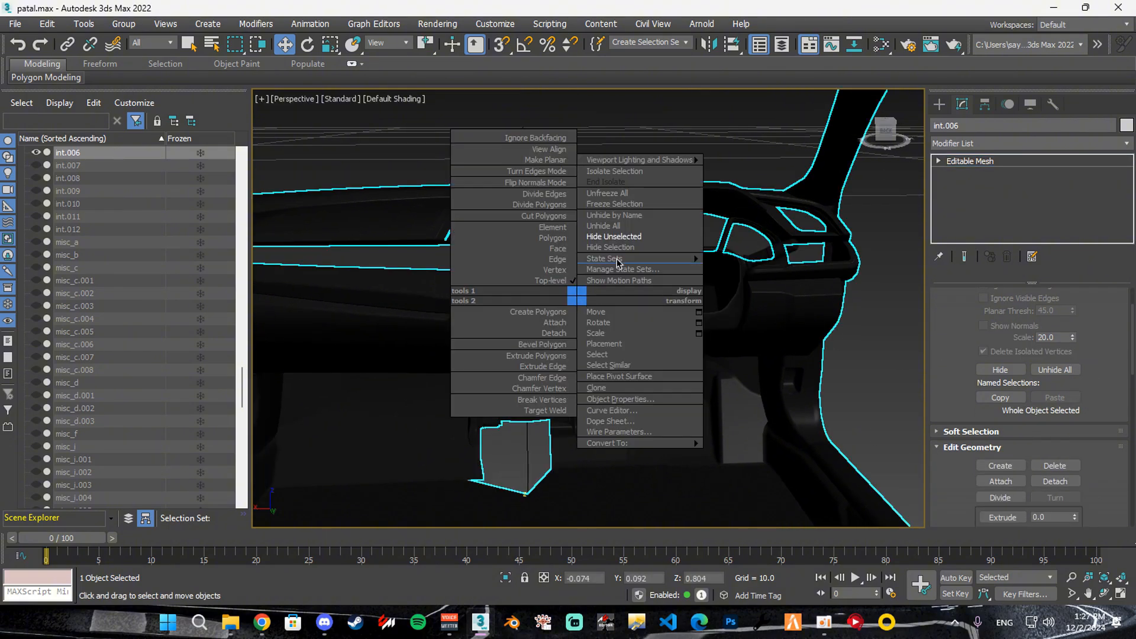
left_click(609, 227)
middle_click_drag(609, 229, 370, 246, "alt")
left_click(371, 246, "ctrl")
middle_click_drag(502, 261, 371, 177, "alt")
left_click(659, 204, "ctrl")
left_click(378, 274, "ctrl")
left_click(371, 178, "ctrl")
right_click(370, 178)
left_click(402, 120)
- Select only the dashboard and cabin mesh int.006 among the visible interior parts
middle_click_drag(530, 243, 414, 251, "alt")
left_click(565, 271)
scroll(521, 248, "up", 4)
middle_click_drag(539, 231, 521, 264)
middle_click_drag(645, 415, 572, 348)
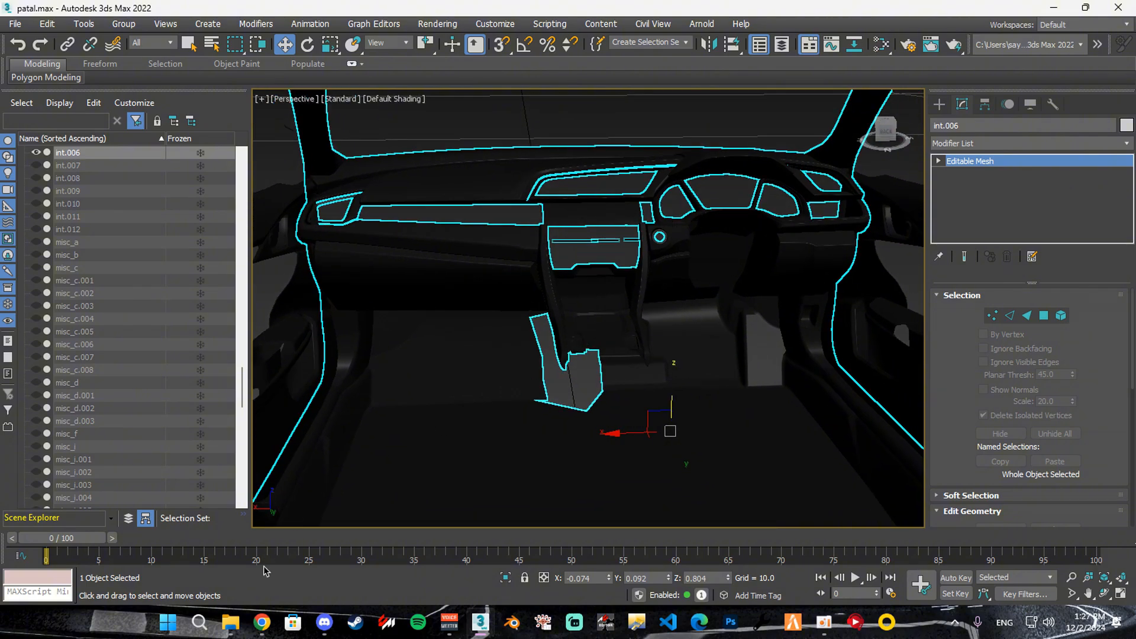
- Switch to File Explorer, open the fk8 texture folder and browse its textures, previewing hon3.dds and hon.dds
left_click(231, 622)
double_click(332, 188)
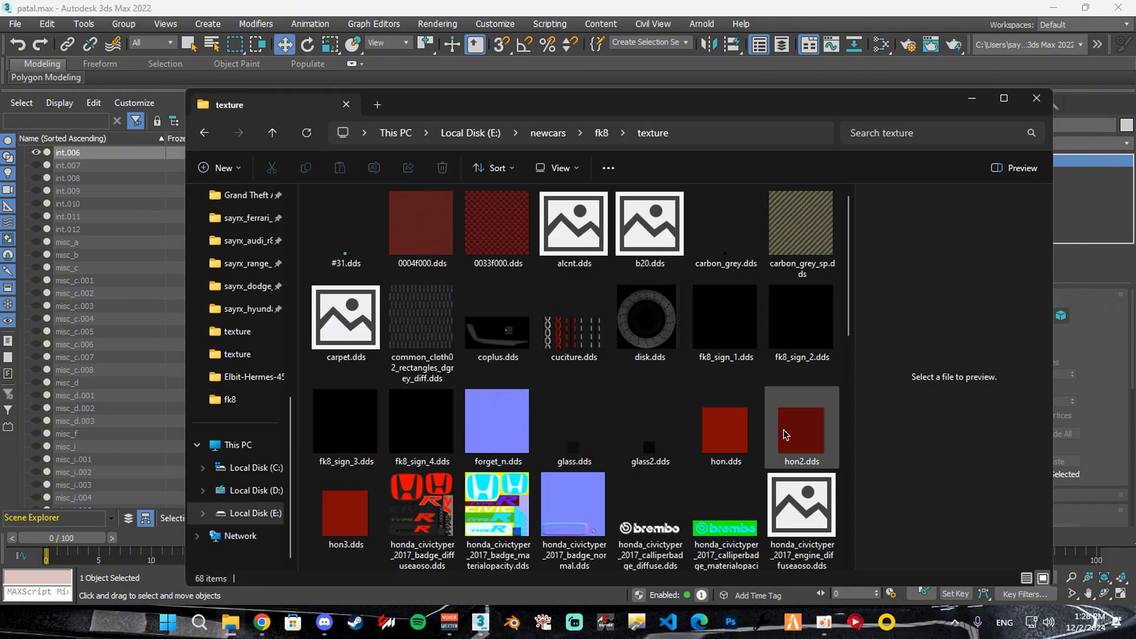
scroll(357, 506, "down", 2)
left_click(358, 393)
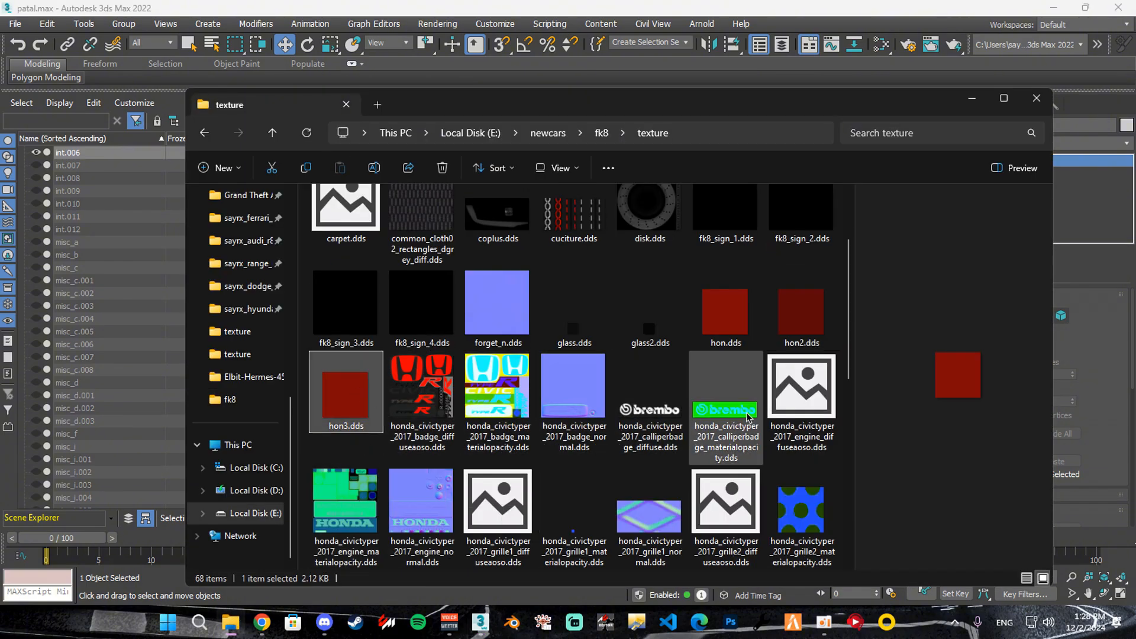
left_click(726, 310)
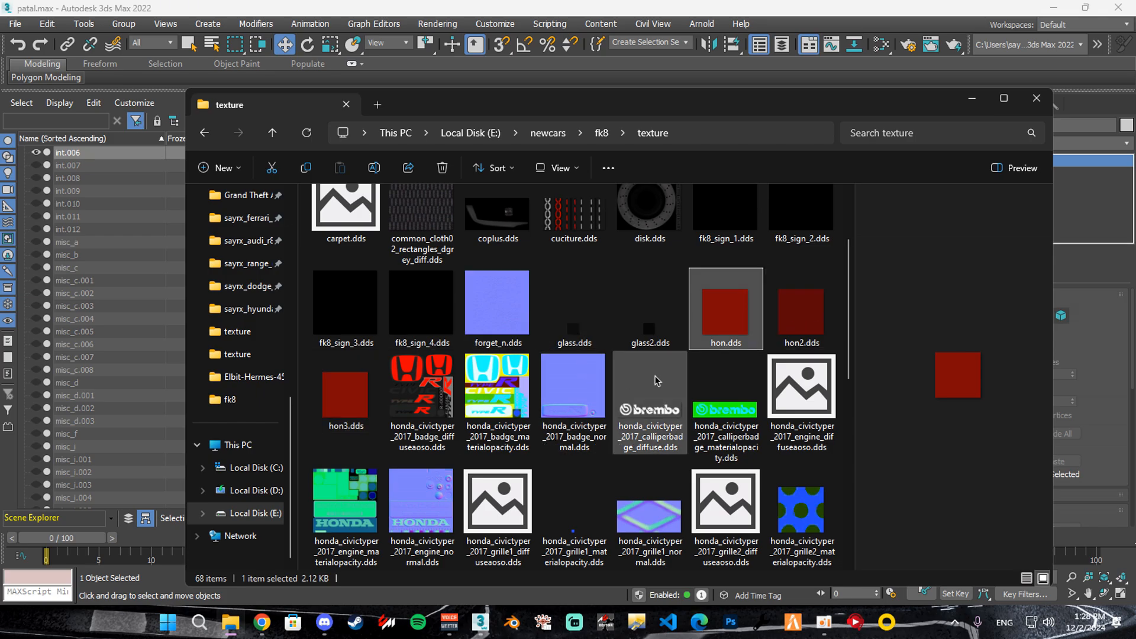
scroll(656, 381, "down", 2)
scroll(658, 355, "down", 4)
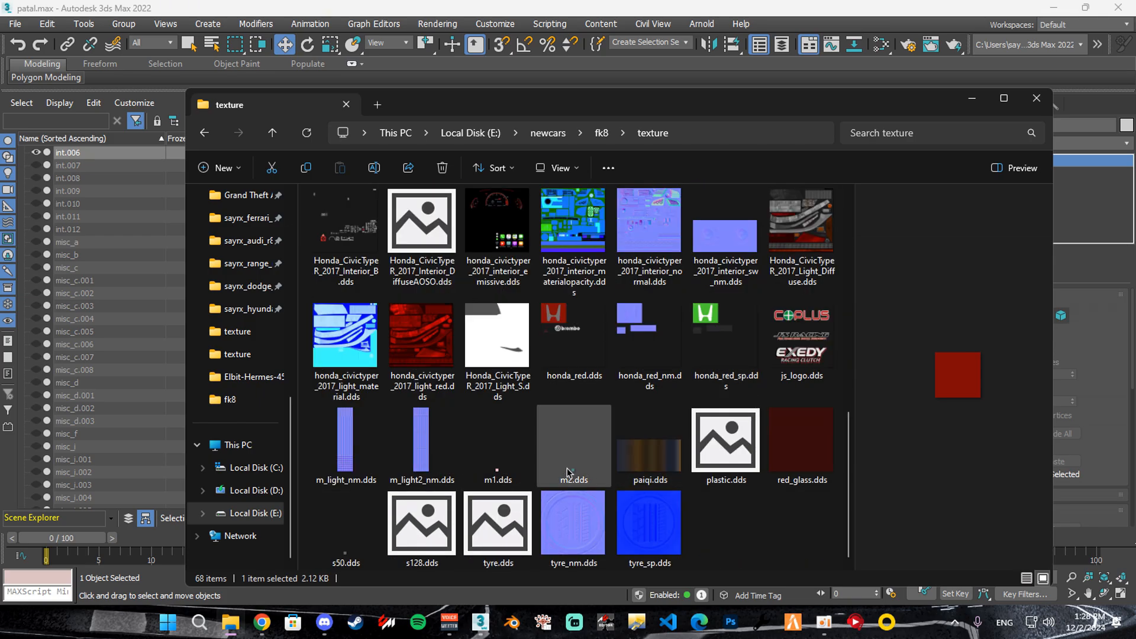
scroll(568, 471, "up", 7)
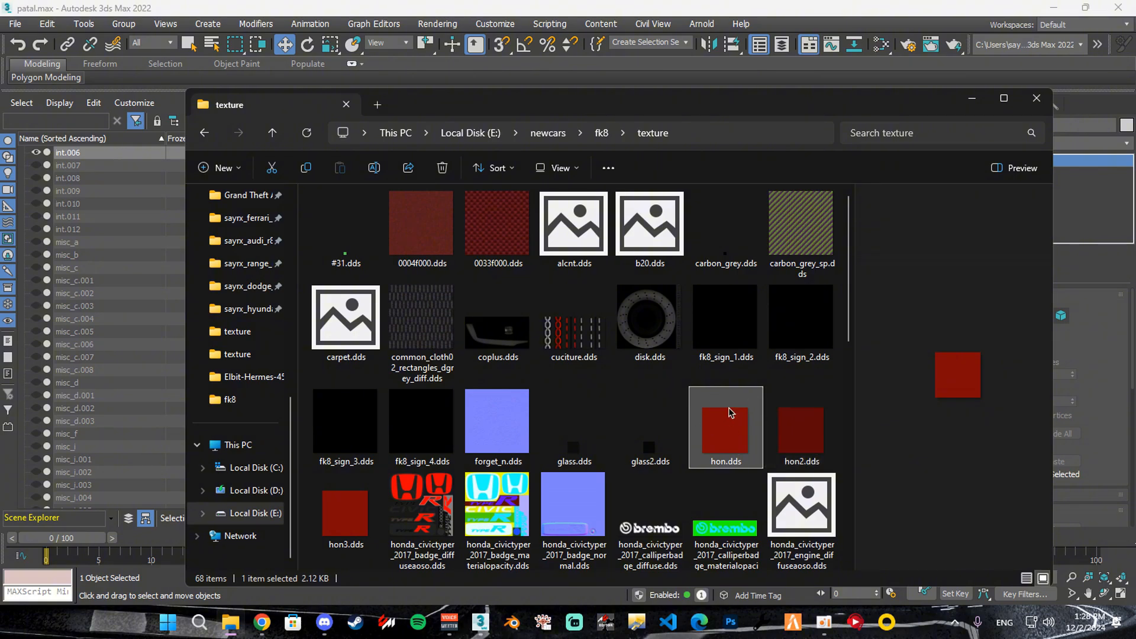
- Duplicate hon.dds in the texture folder and rename the copy to fk8_int1.dds
key("ctrl+c")
key("ctrl+v")
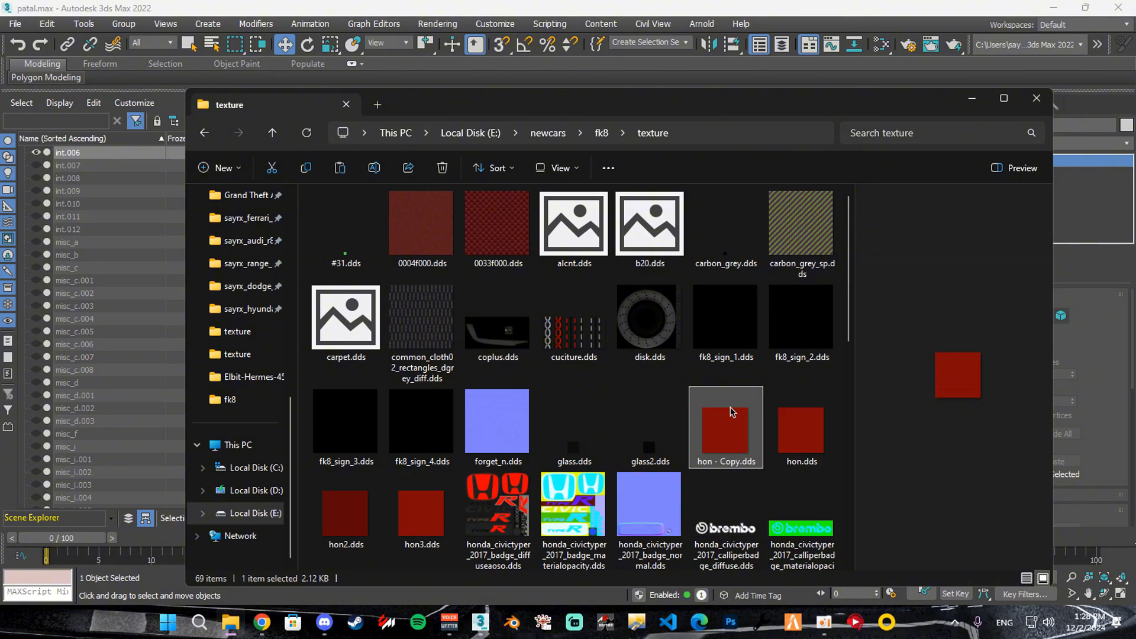
scroll(726, 386, "down", 2)
key("shift+F10")
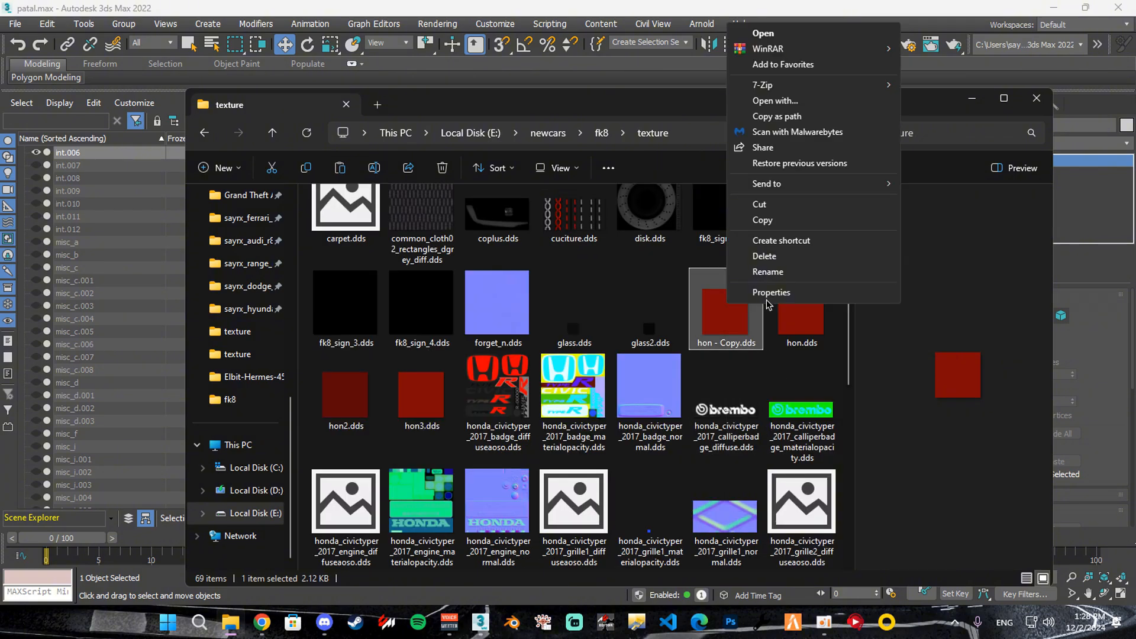
left_click(768, 275)
type("fk")
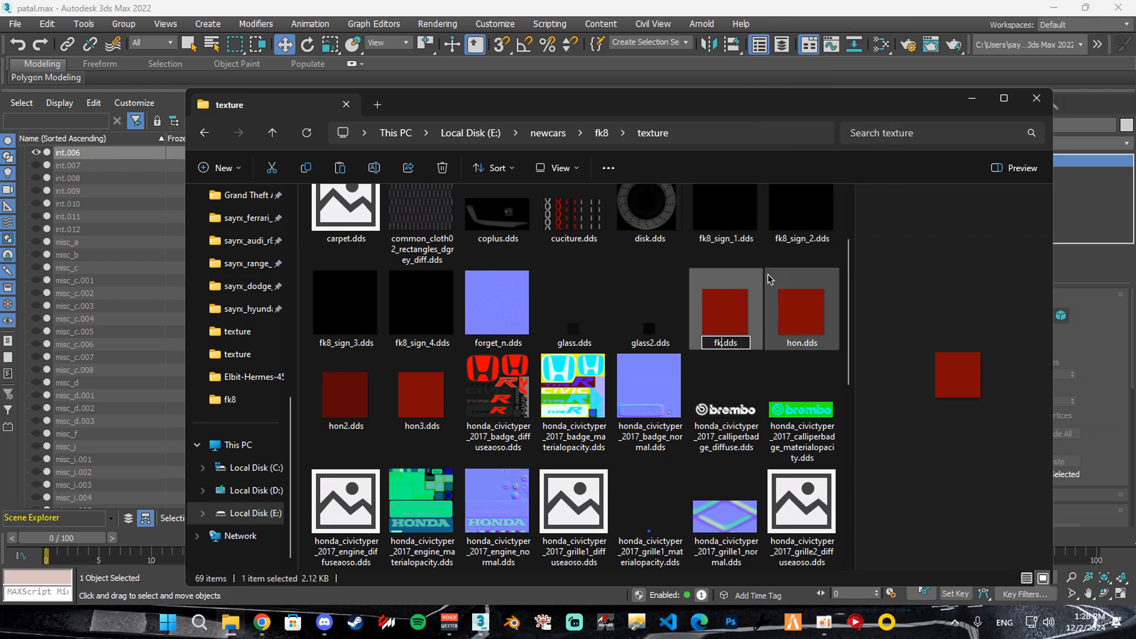
type("8_")
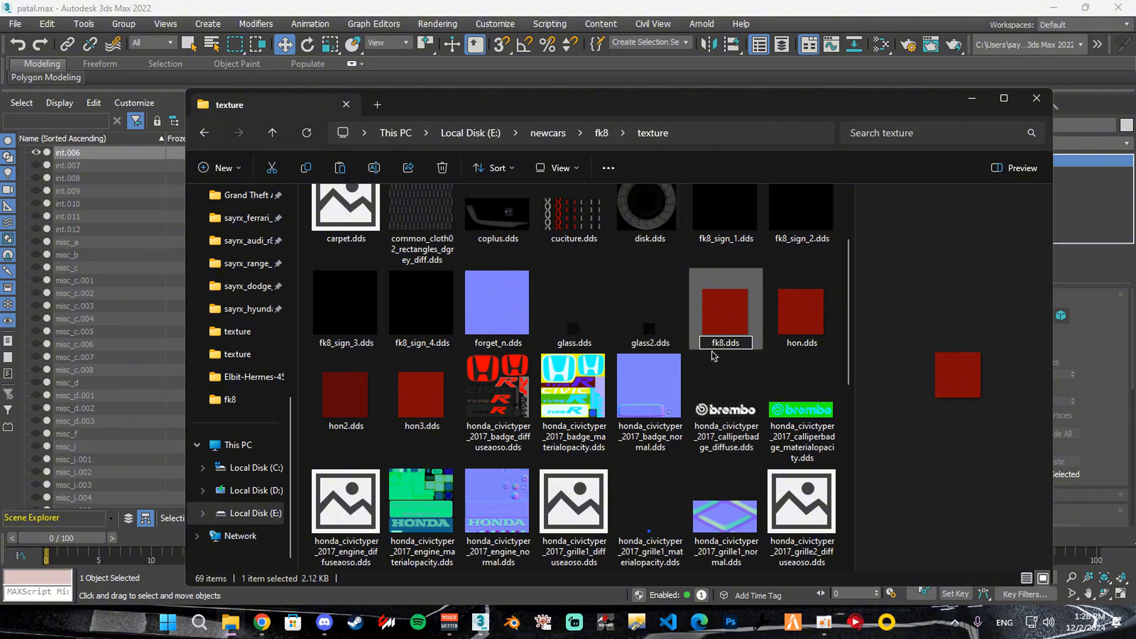
type("int1")
key("Return")
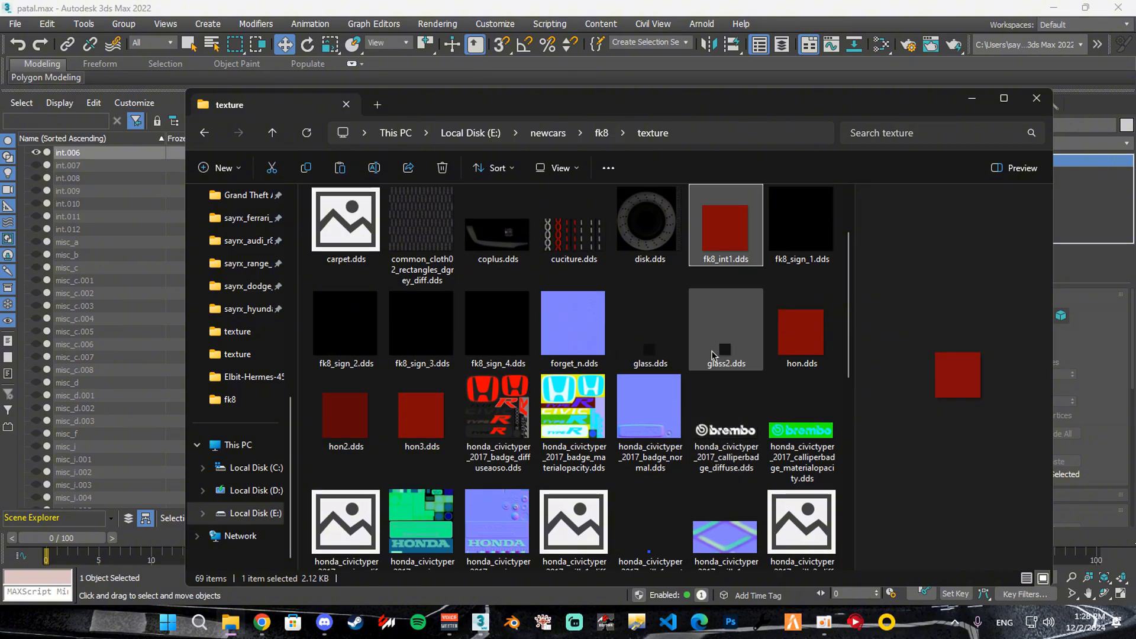
- Copy the base name fk8_int1 from the texture file and the path of the texture folder
right_click(721, 253)
left_click(784, 535)
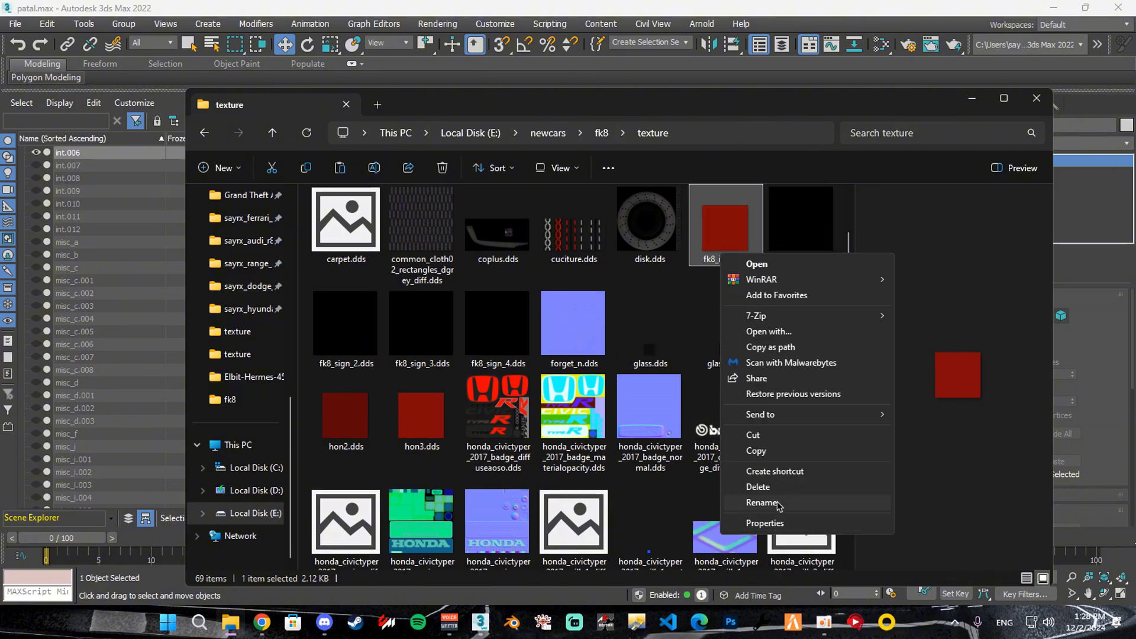
left_click(777, 503)
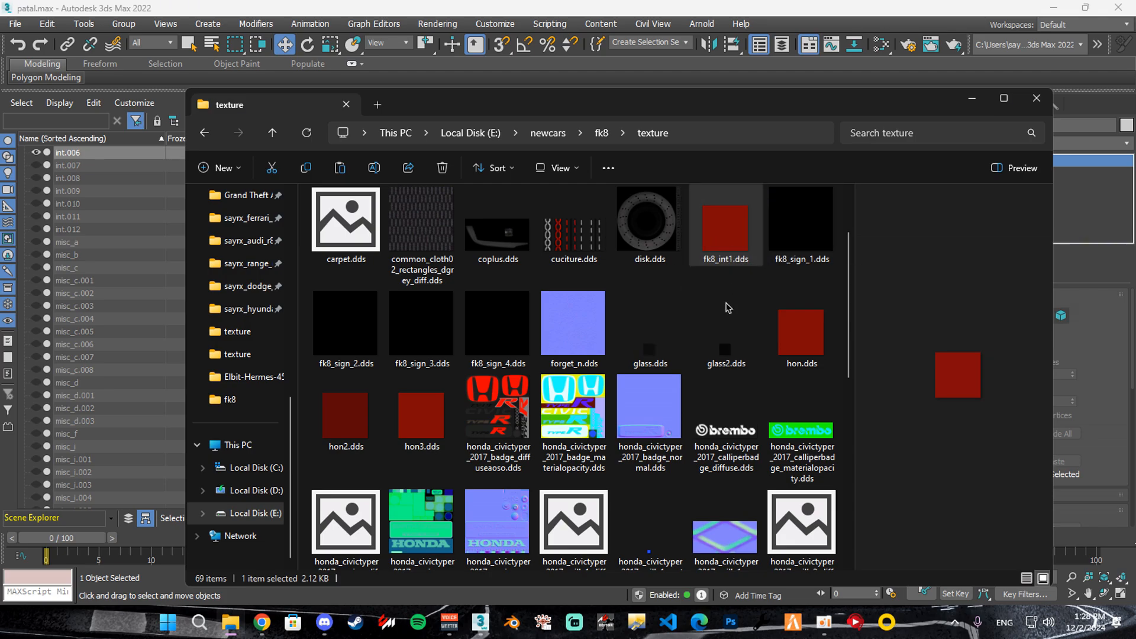
right_click(727, 245)
left_click(779, 508)
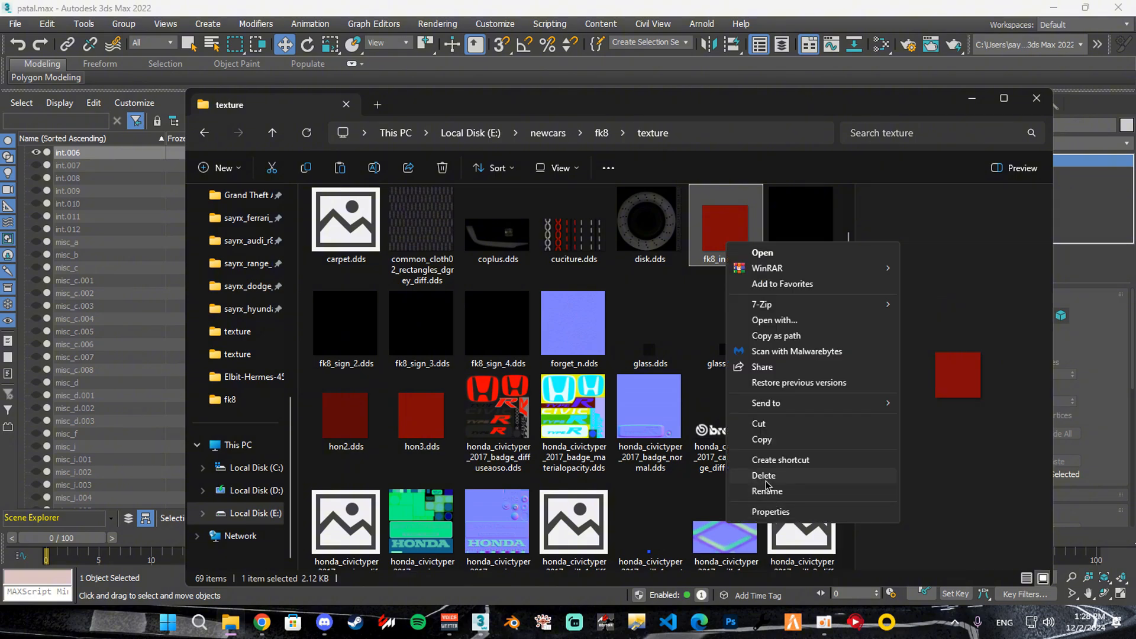
left_click(780, 521)
right_click(725, 258)
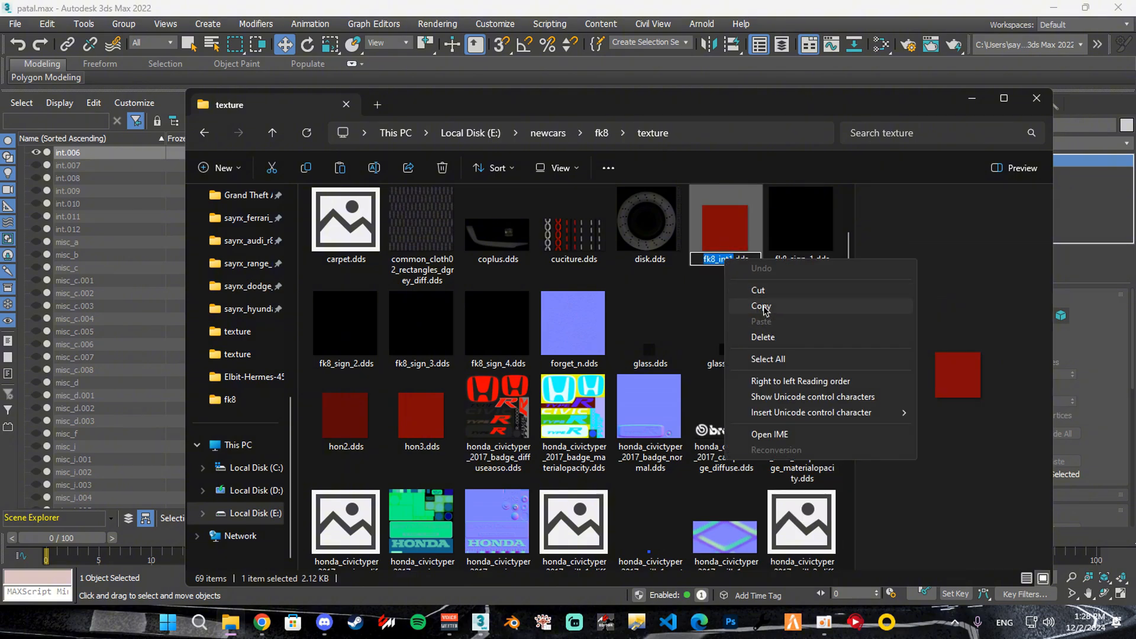
left_click(767, 306)
left_click(744, 135)
right_click(537, 135)
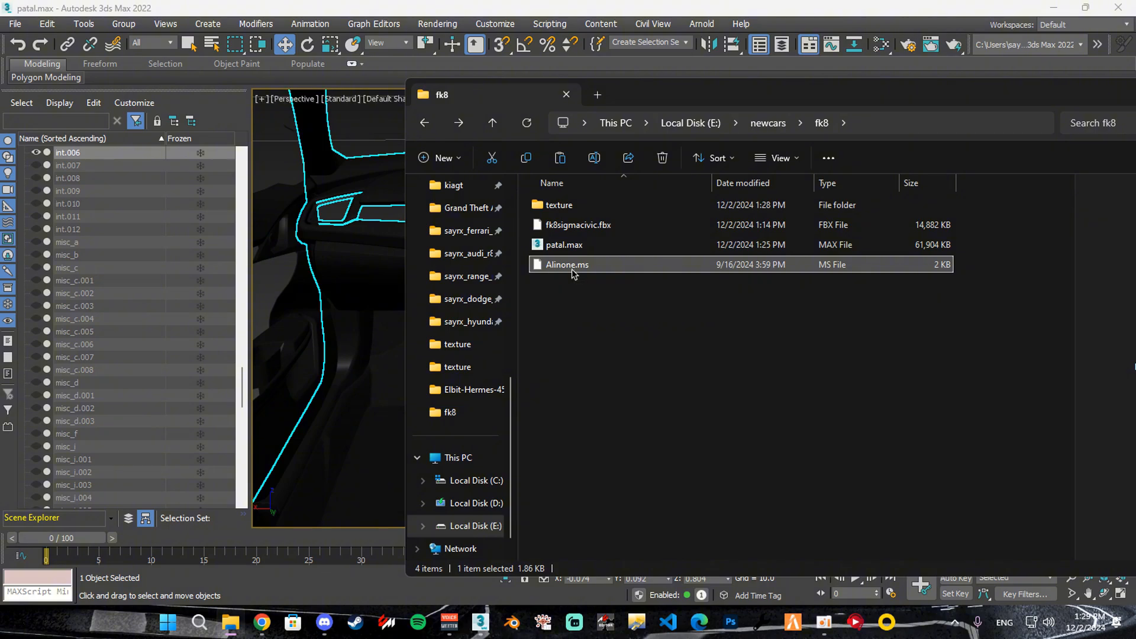
- Run the Alinone.ms script from the fk8 folder in 3ds Max and select all visible interior meshes
left_click_drag(575, 274, 335, 281)
left_click(416, 3)
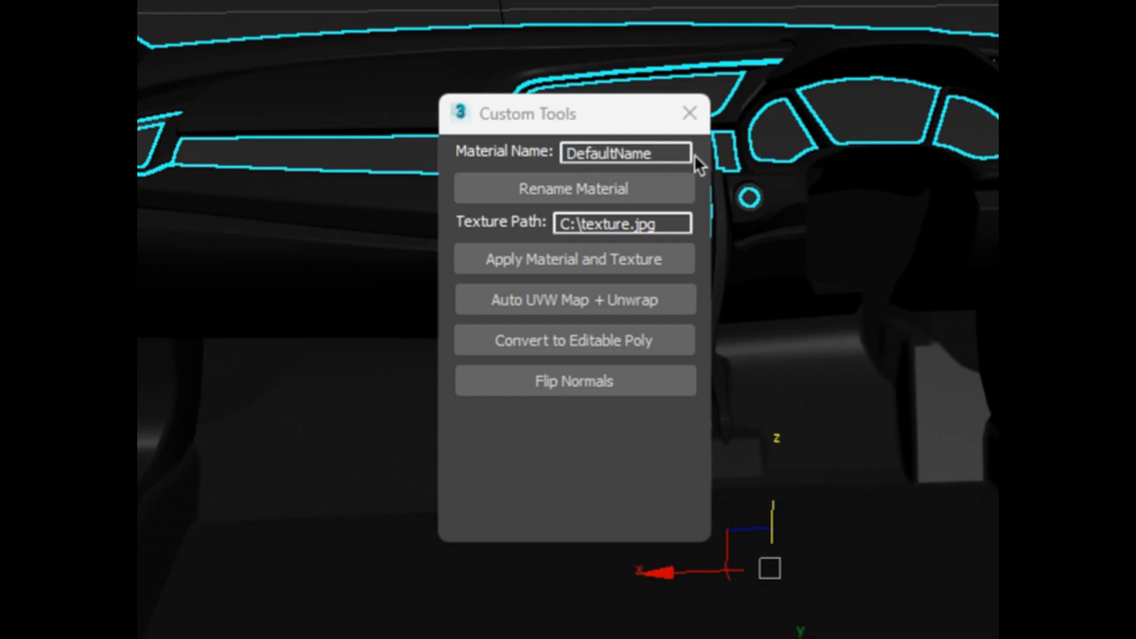
left_click_drag(694, 154, 559, 153)
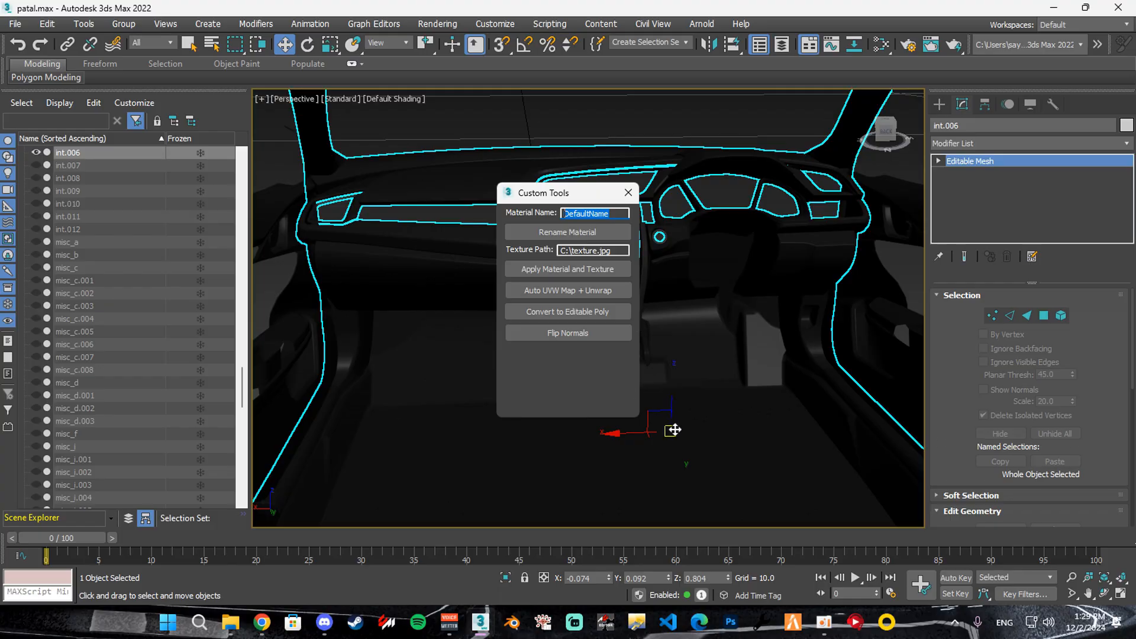
left_click(684, 419)
key("ctrl+a")
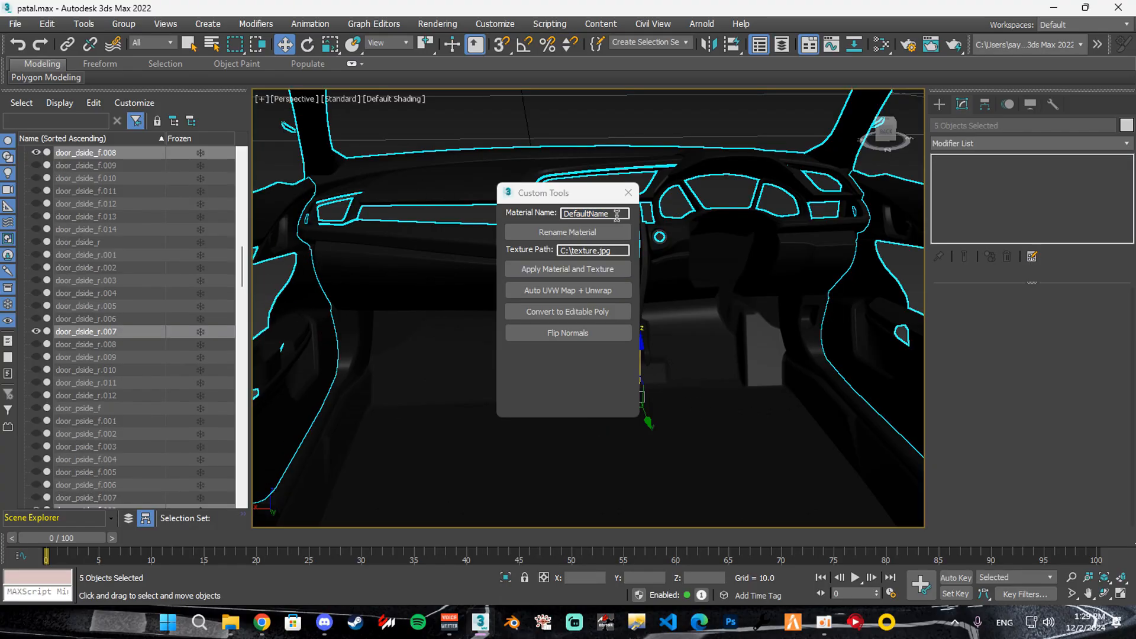
- Set the material name to fk8_int1 and the texture path to E:\newcars\fk8\texture\fk8_int1.dds in Custom Tools
left_click_drag(617, 216, 543, 216)
key("super+v")
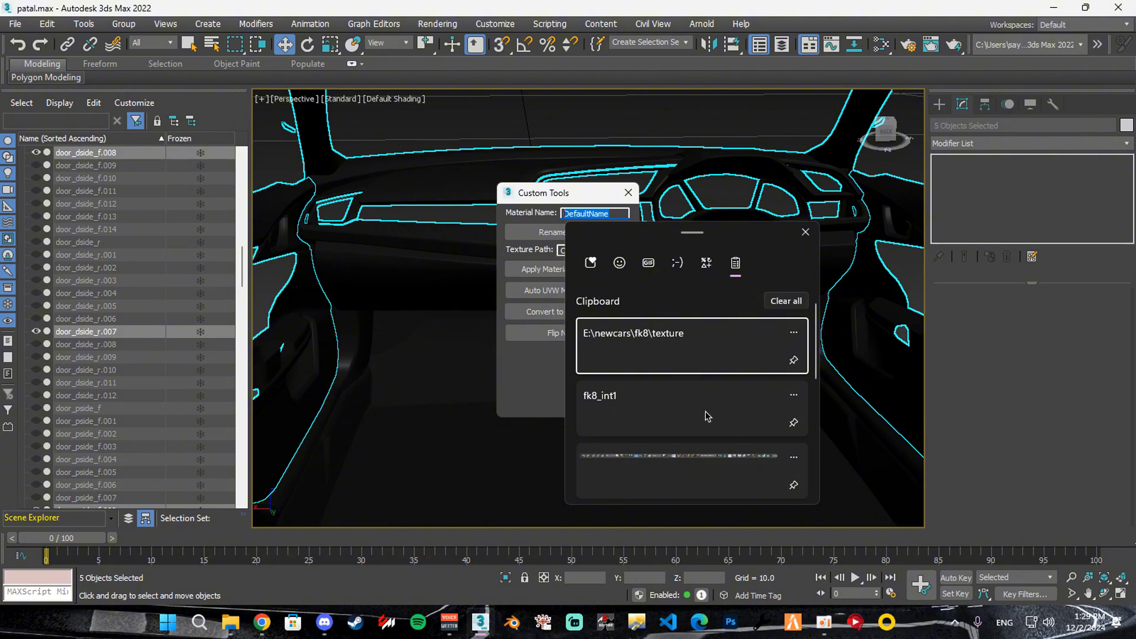
left_click(628, 410)
left_click_drag(616, 247, 559, 251)
key("super+v")
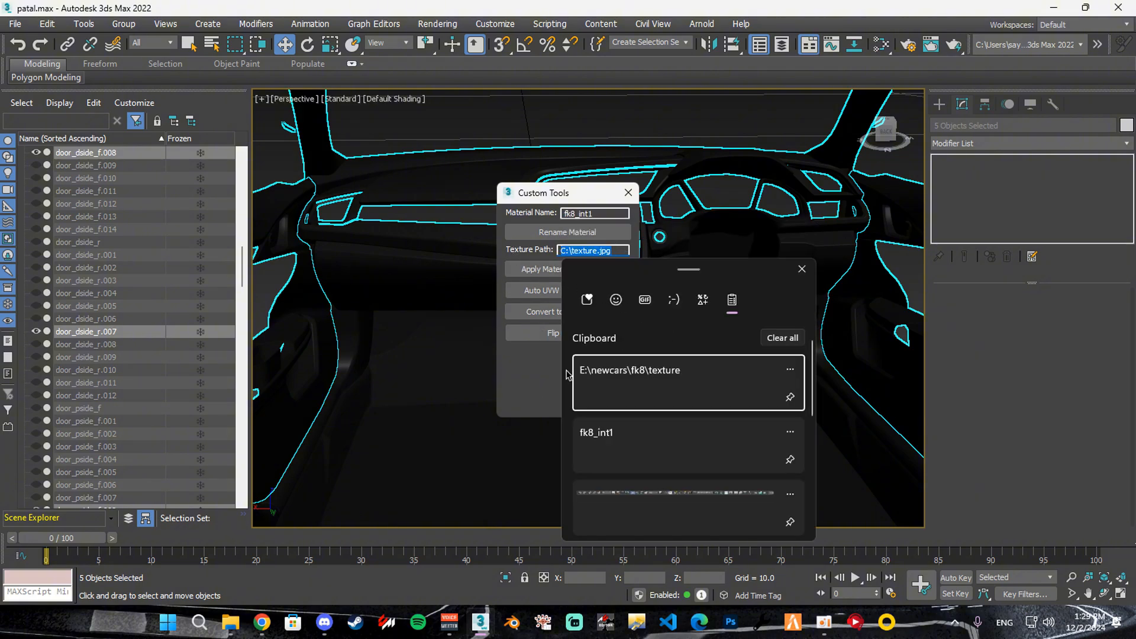
left_click(646, 397)
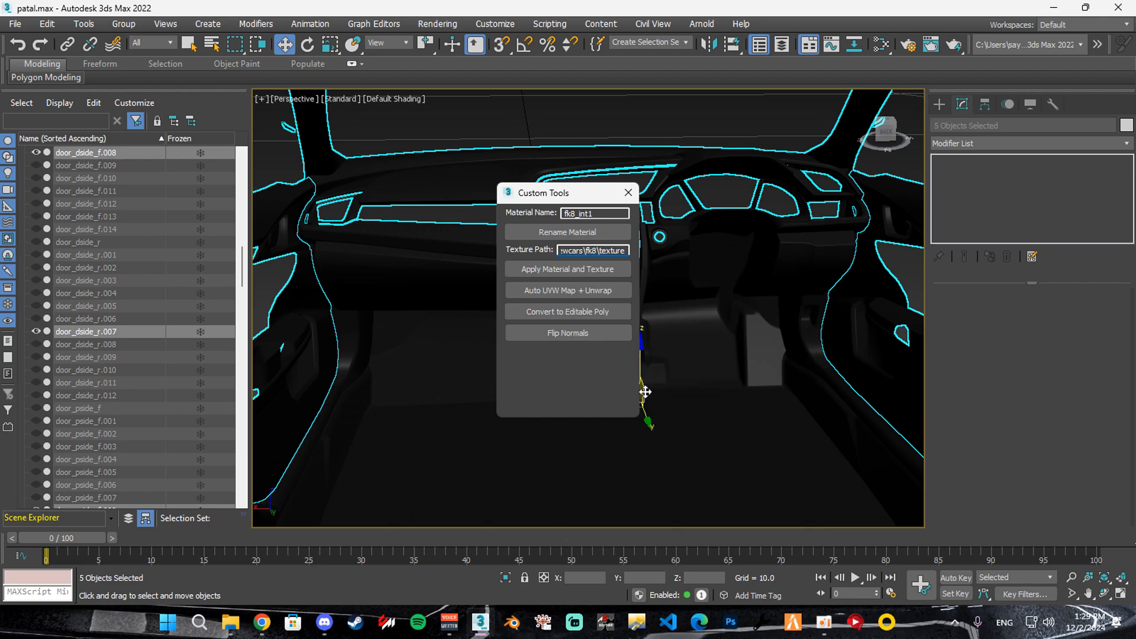
left_click(605, 229)
type("k8_int1.dds")
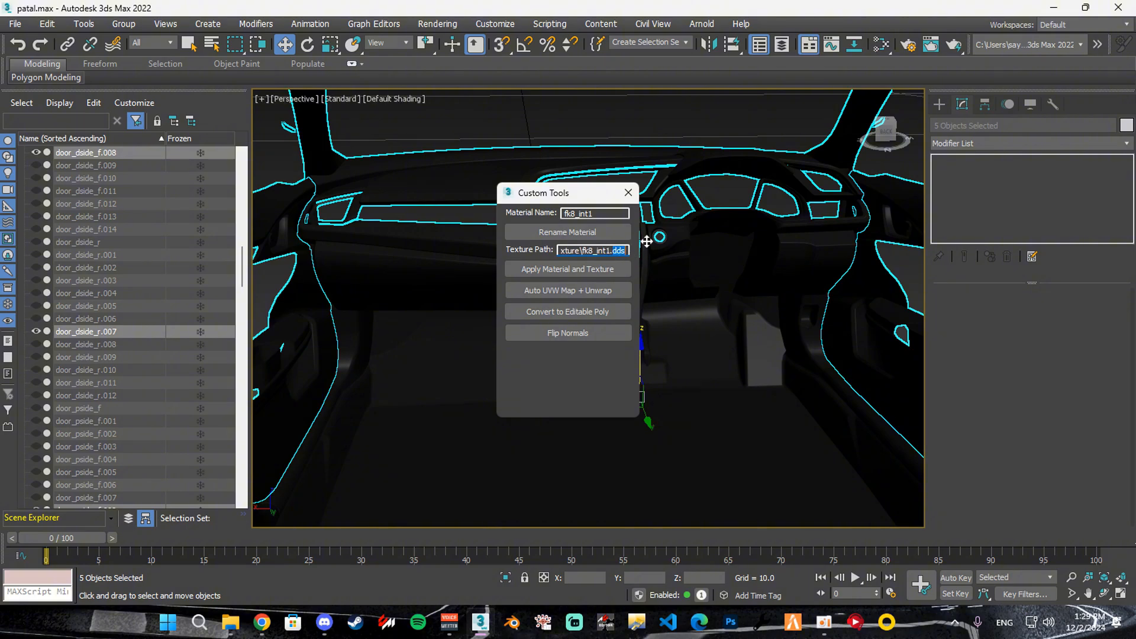
type("DDDS")
- Apply the material and texture to the selected interior meshes and close Custom Tools
left_click(564, 271)
middle_click_drag(718, 264, 685, 252, "alt")
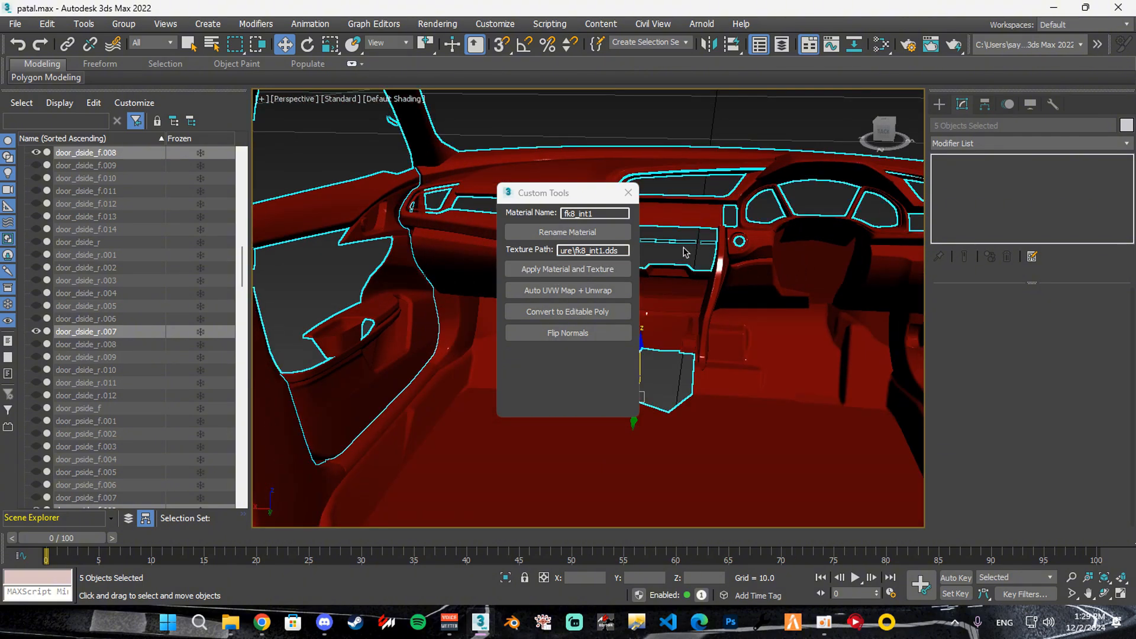
left_click(628, 193)
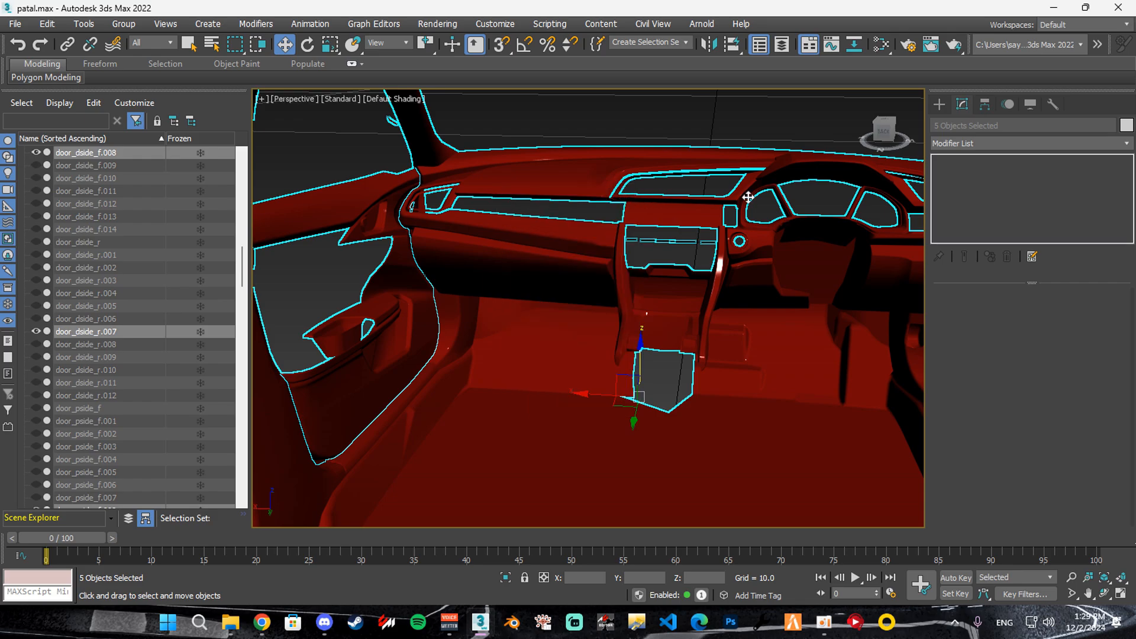
- Add a UVW Map modifier to the selected interior meshes with Box mapping and Real-World Map Size enabled
left_click(1030, 144)
key("u")
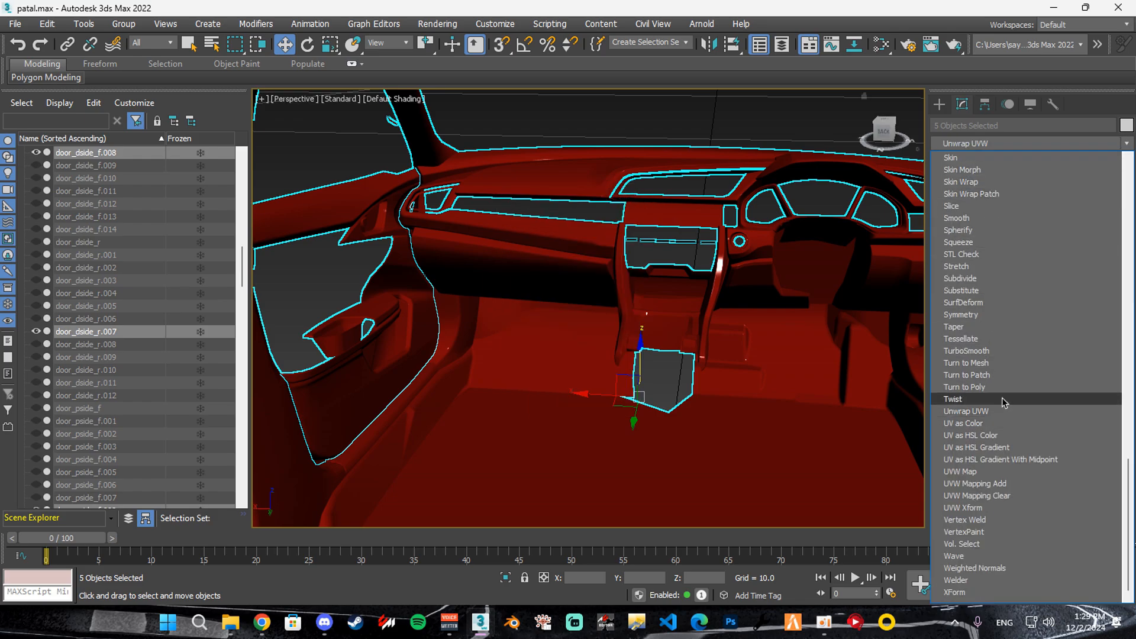
left_click(961, 472)
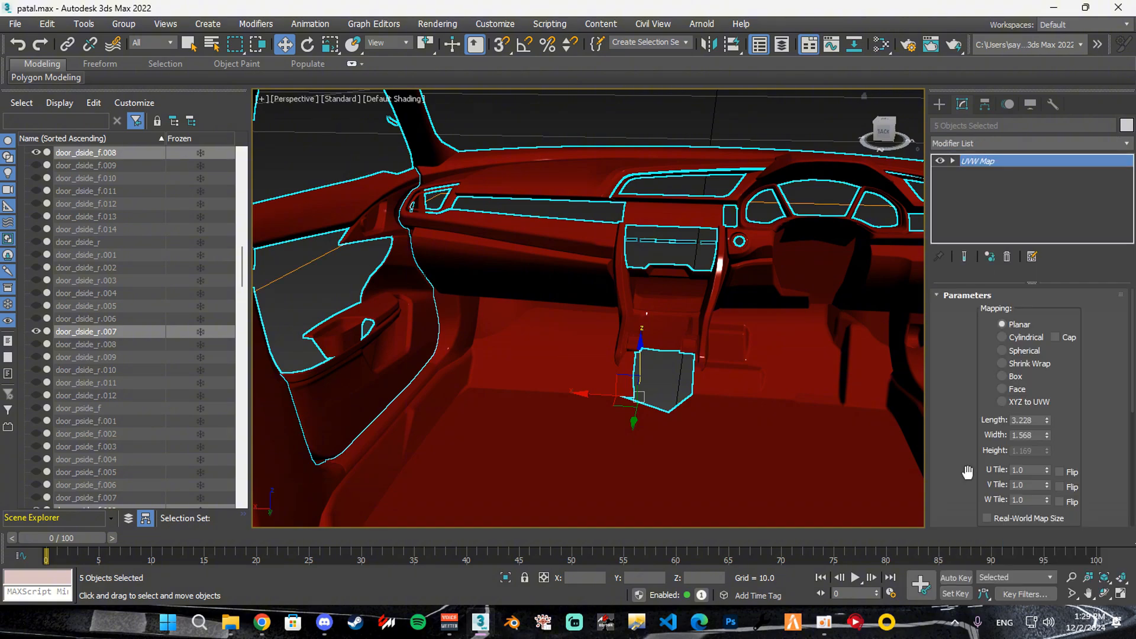
left_click(1013, 377)
scroll(976, 399, "down", 2)
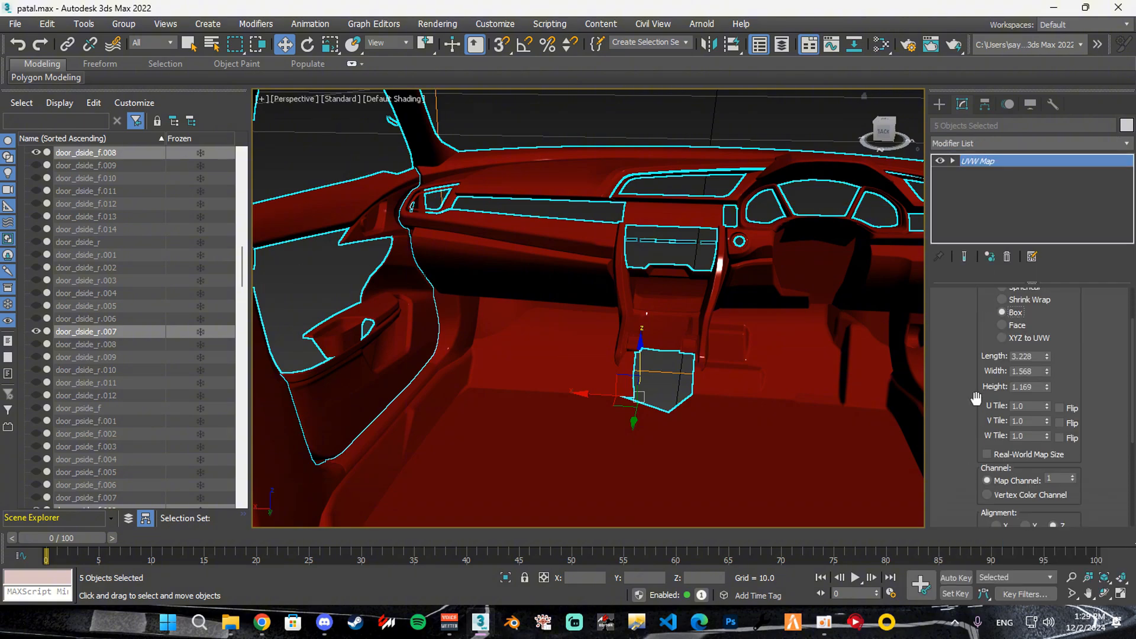
left_click(1026, 460)
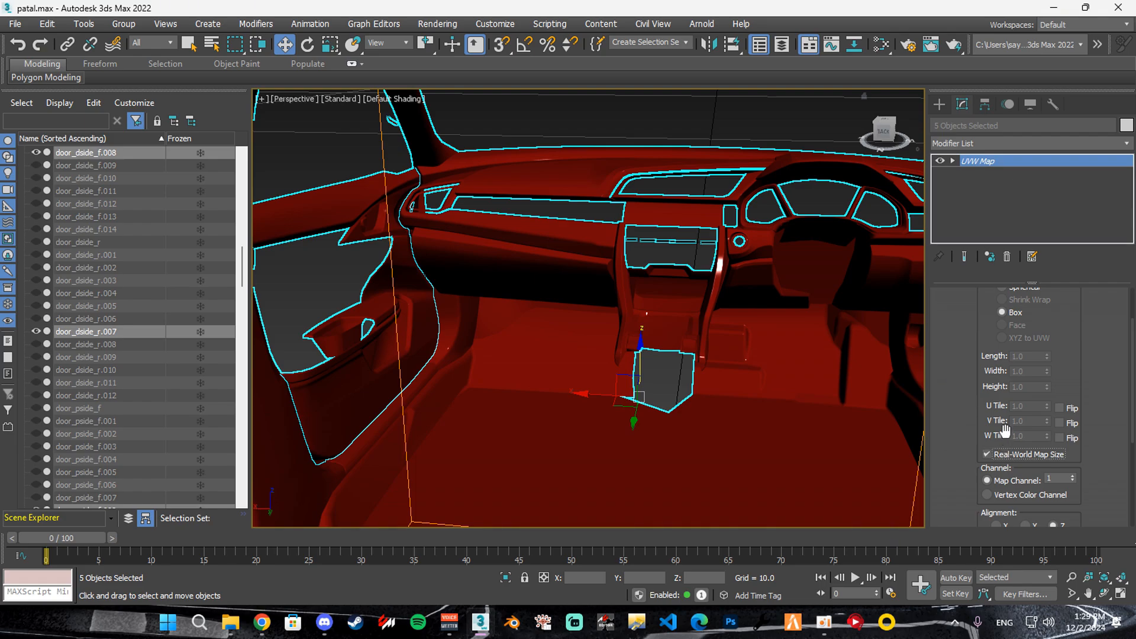
- Add an Unwrap UVW modifier above the UVW Map and open the UV editor
left_click(962, 144)
type("u")
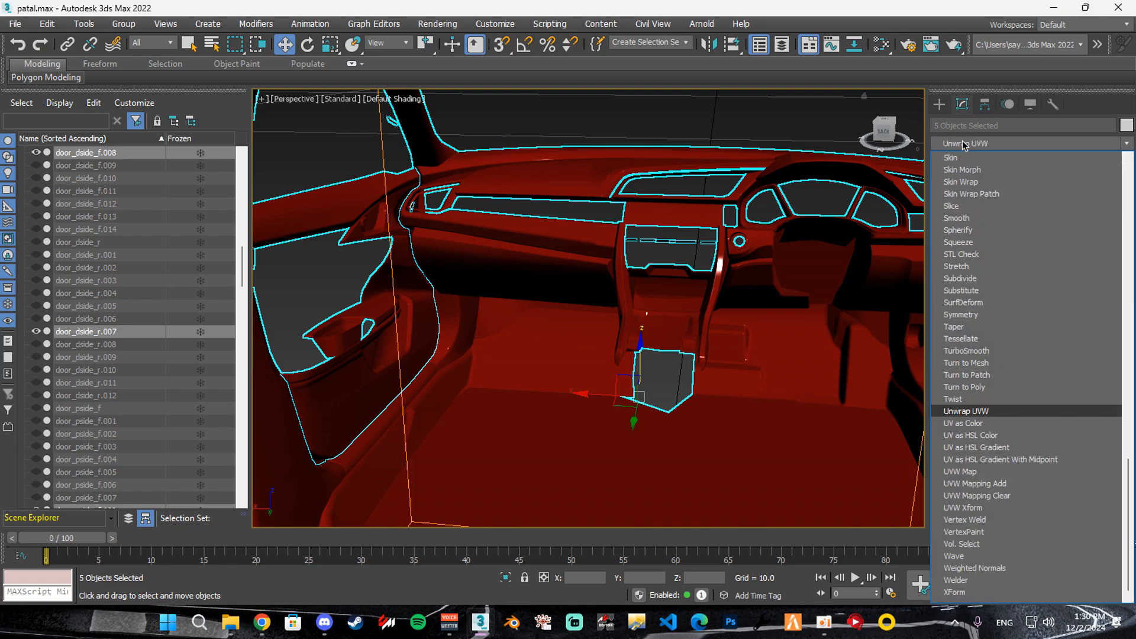
left_click(974, 412)
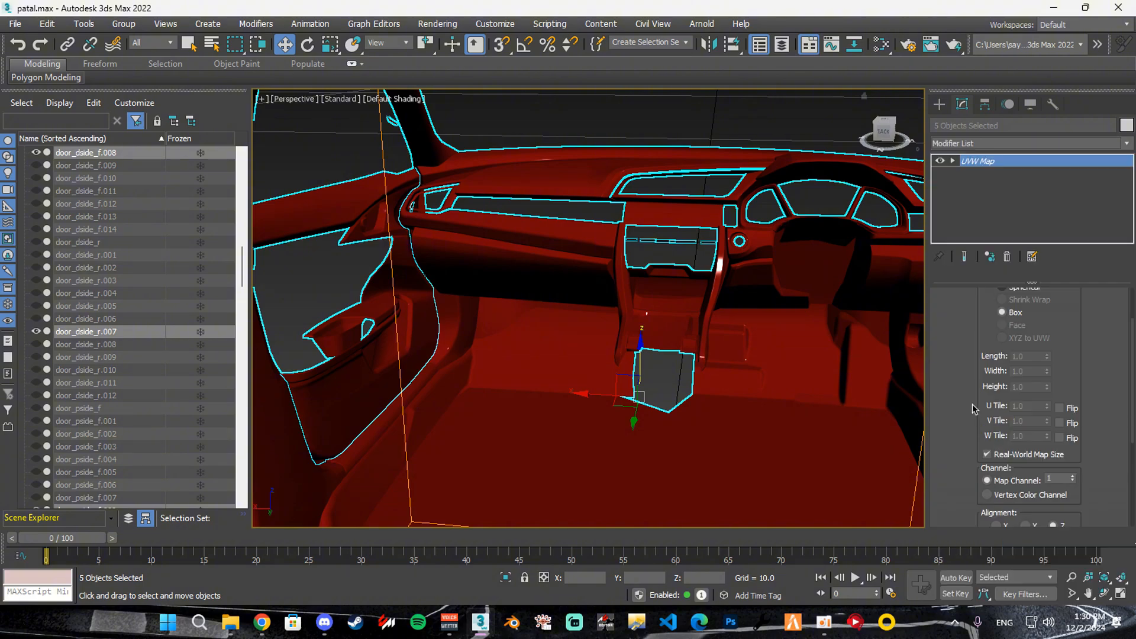
left_click(1028, 465)
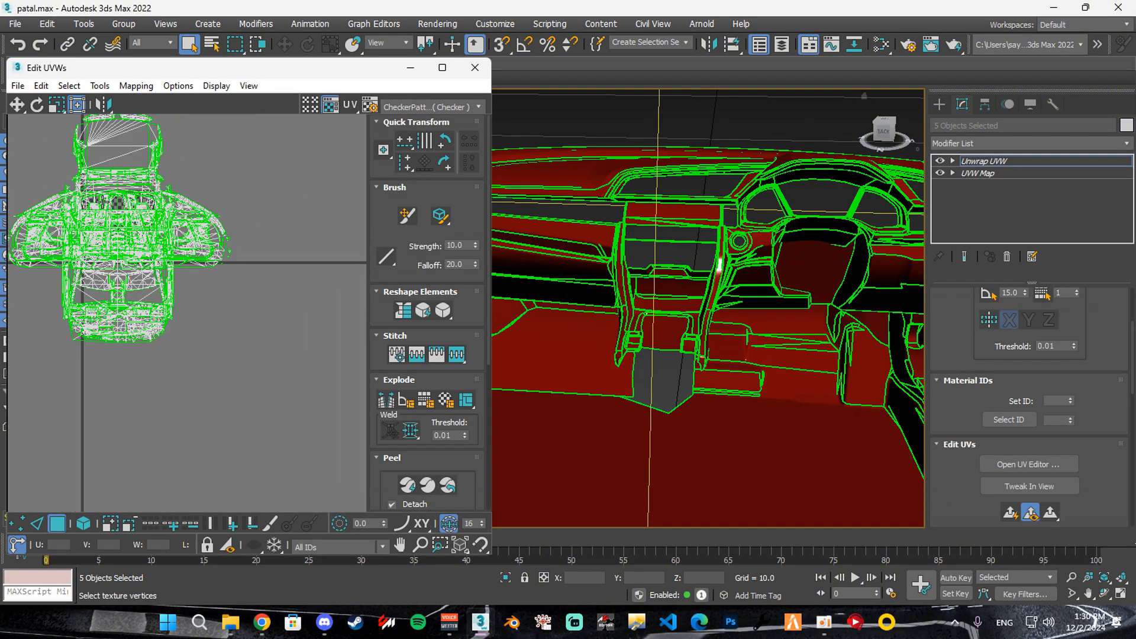
- Flatten the interior meshes' UVs with a polygon angle threshold of 75 and close the UV editor
left_click(134, 89)
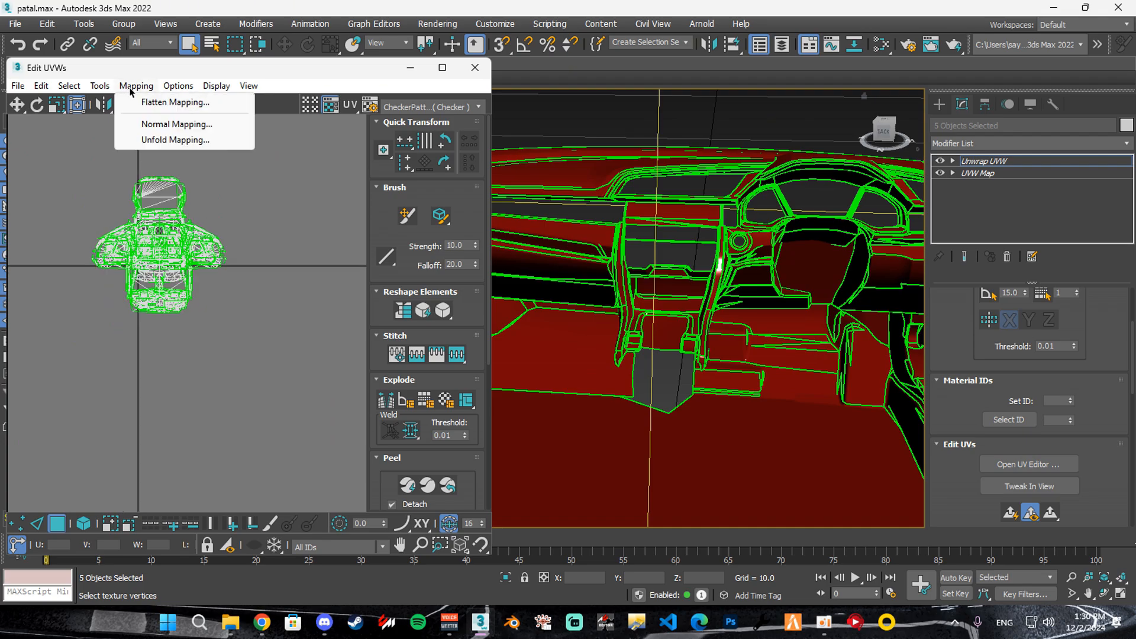
left_click(155, 102)
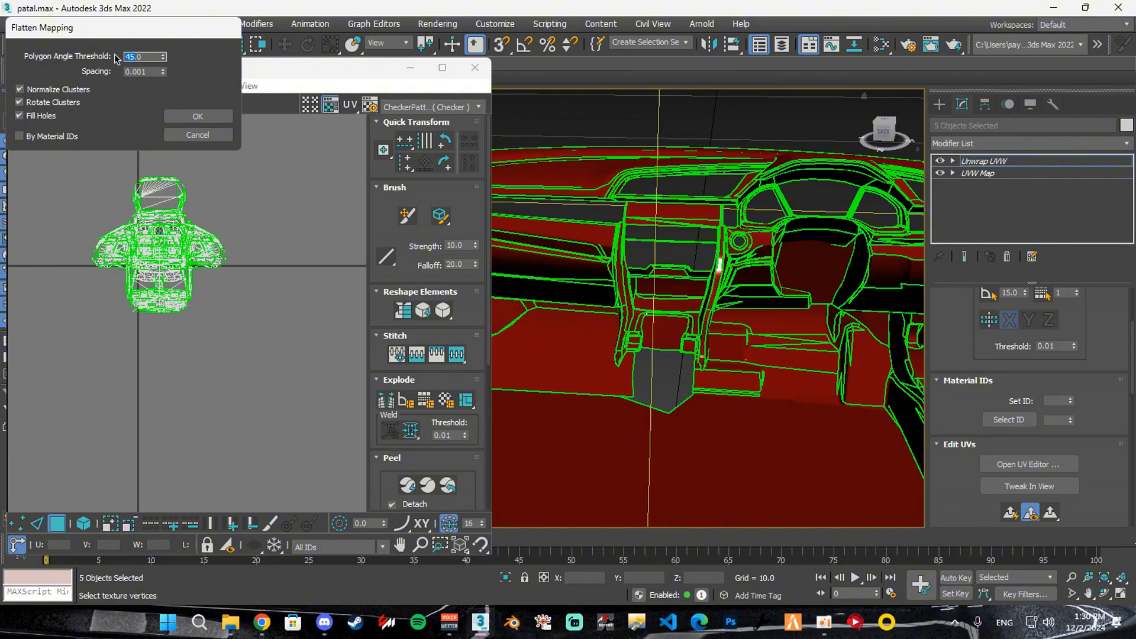
type("75.0")
left_click(199, 116)
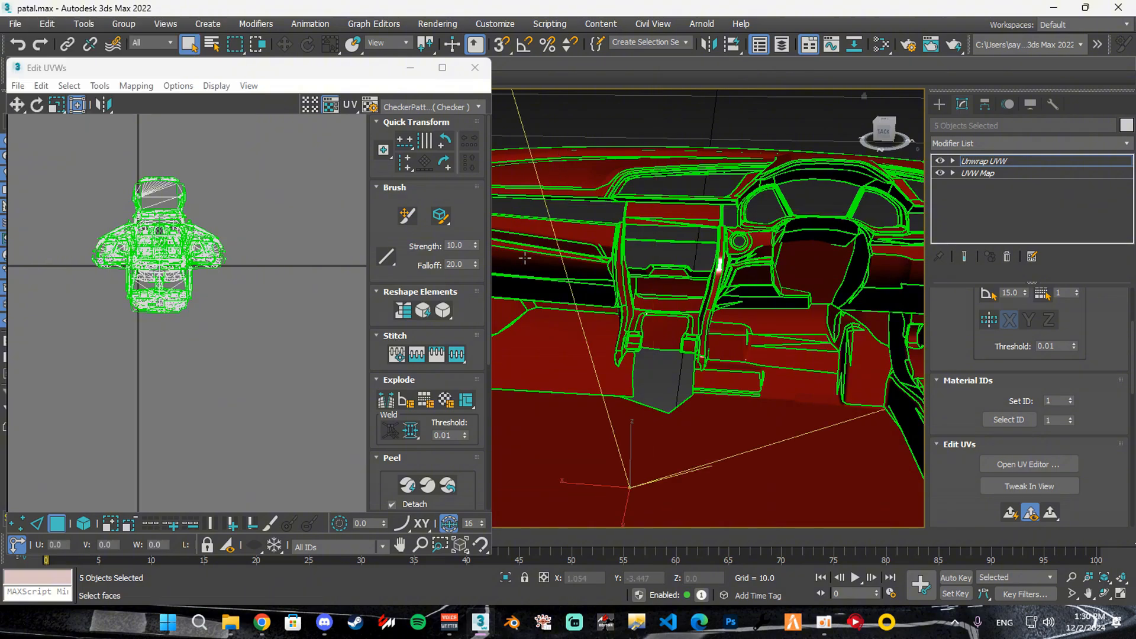
scroll(166, 263, "up", 8)
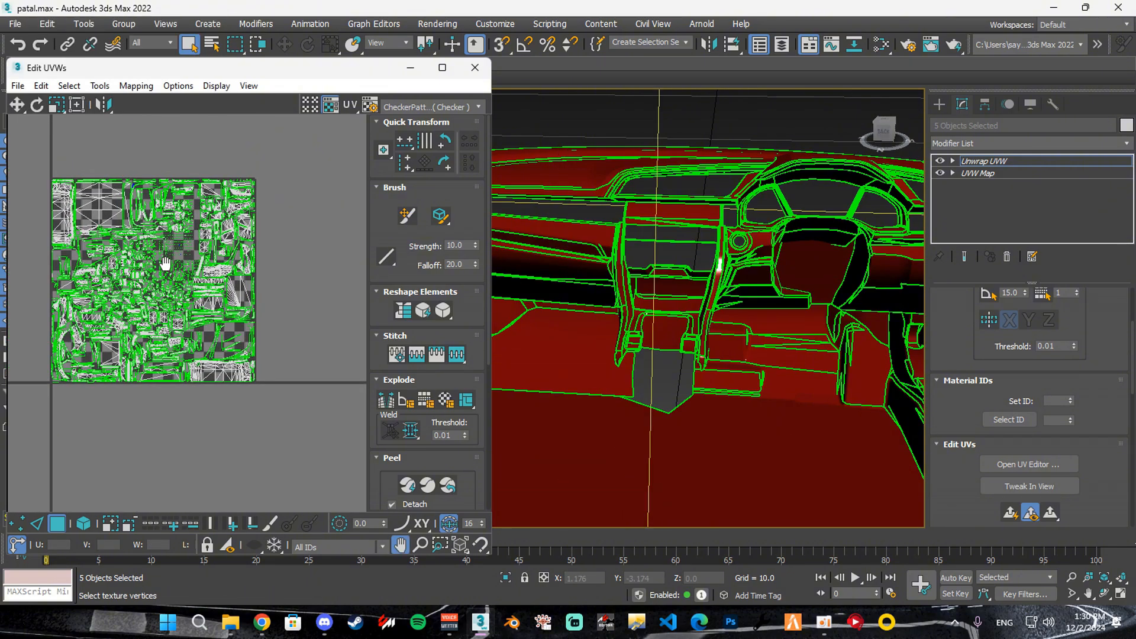
scroll(165, 263, "up", 3)
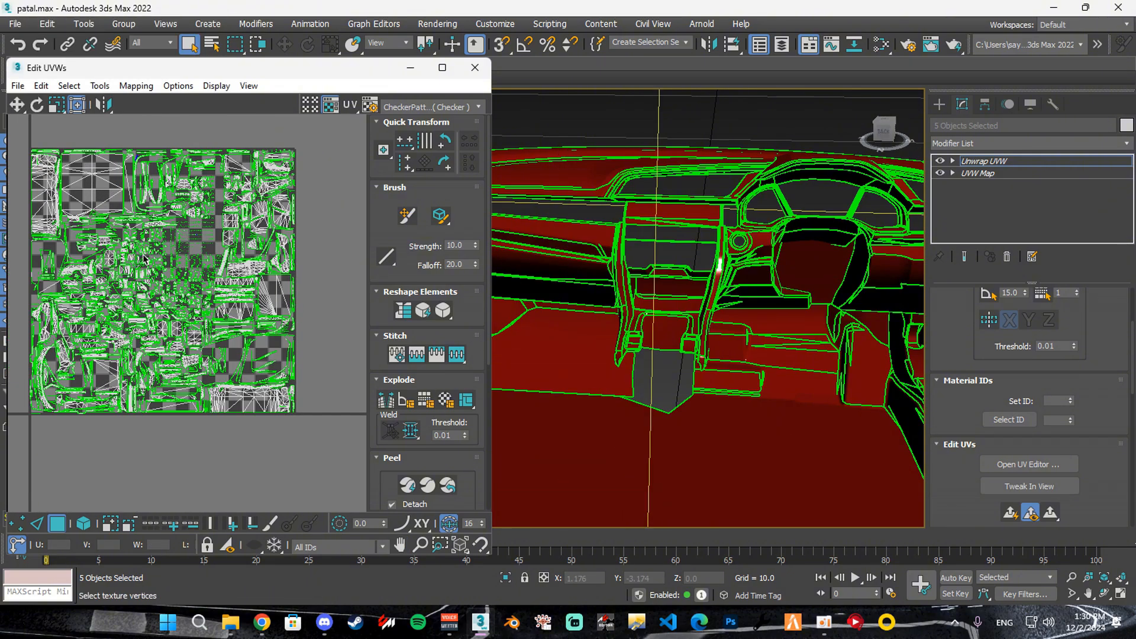
scroll(144, 258, "up", 3)
middle_click_drag(146, 254, 171, 283)
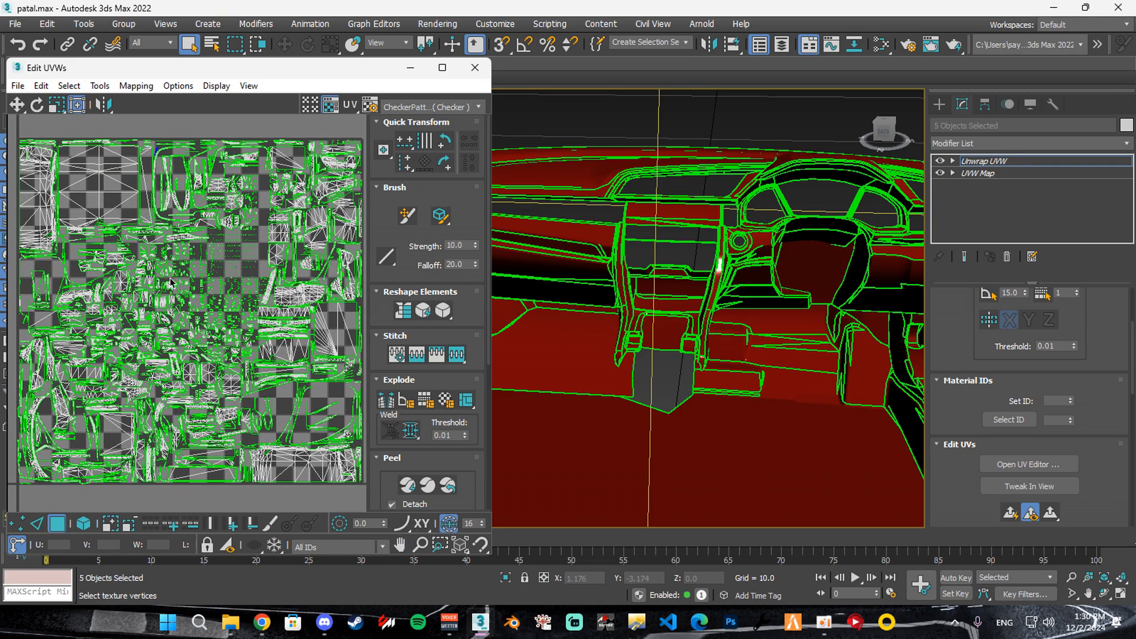
scroll(178, 258, "down", 2)
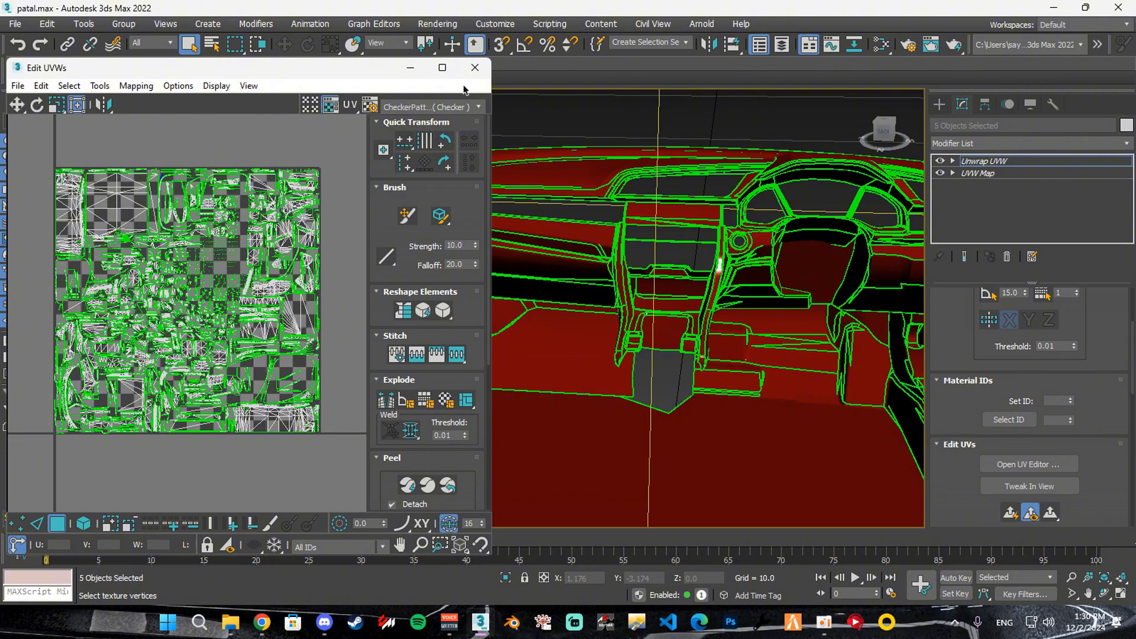
left_click(474, 67)
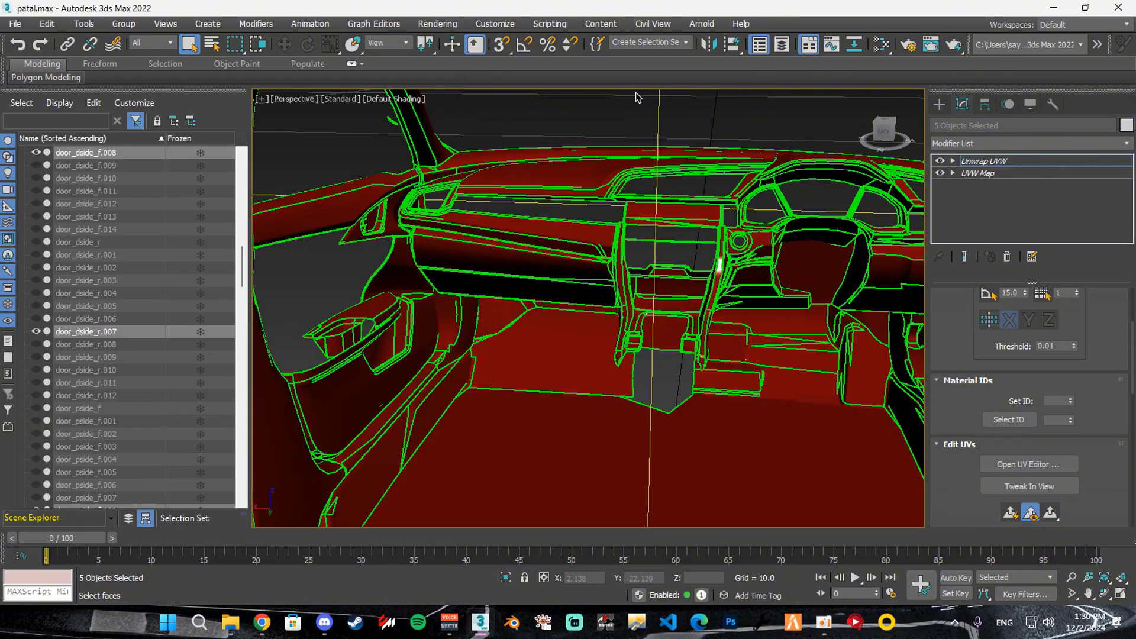
- Leave modifier editing and unhide all objects of the car
left_click(939, 105)
right_click(566, 224)
left_click(594, 158)
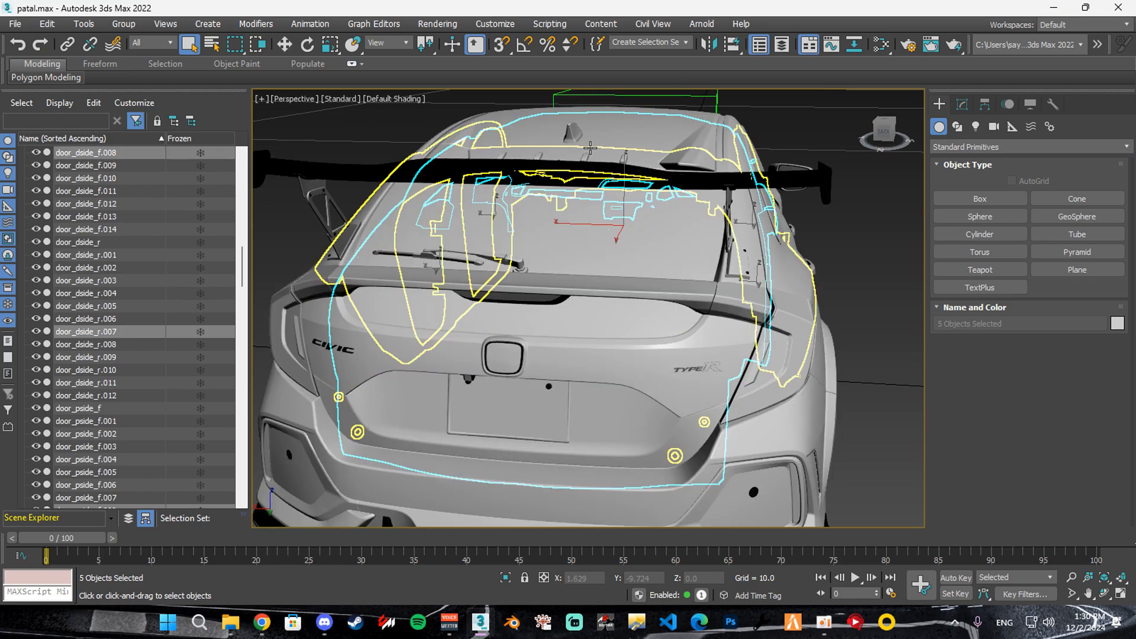
- Examine the retextured cabin and the car's exterior from several angles and distances
middle_click_drag(580, 188, 601, 315, "alt")
key("w")
scroll(570, 279, "up", 3)
middle_click_drag(570, 279, 628, 195, "alt")
scroll(565, 174, "down", 5)
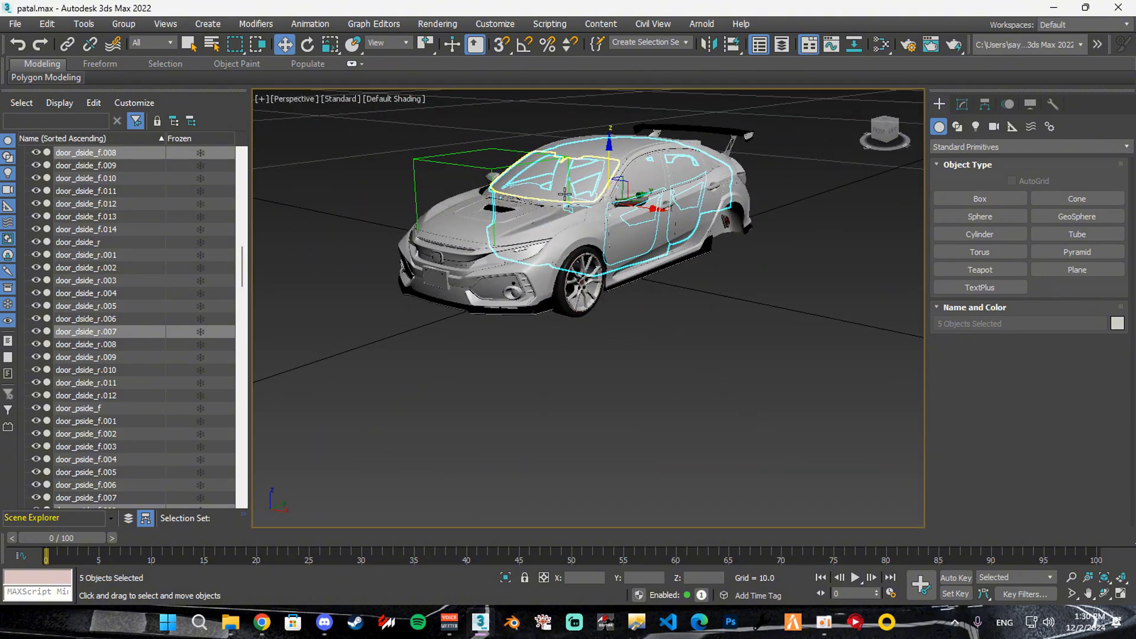
scroll(629, 195, "up", 2)
scroll(583, 228, "up", 3)
middle_click_drag(583, 228, 494, 368, "alt")
scroll(503, 222, "up", 3)
scroll(604, 150, "up", 2)
scroll(621, 149, "down", 5)
scroll(608, 158, "up", 4)
scroll(563, 180, "down", 2)
scroll(416, 312, "up", 4)
scroll(416, 312, "down", 1)
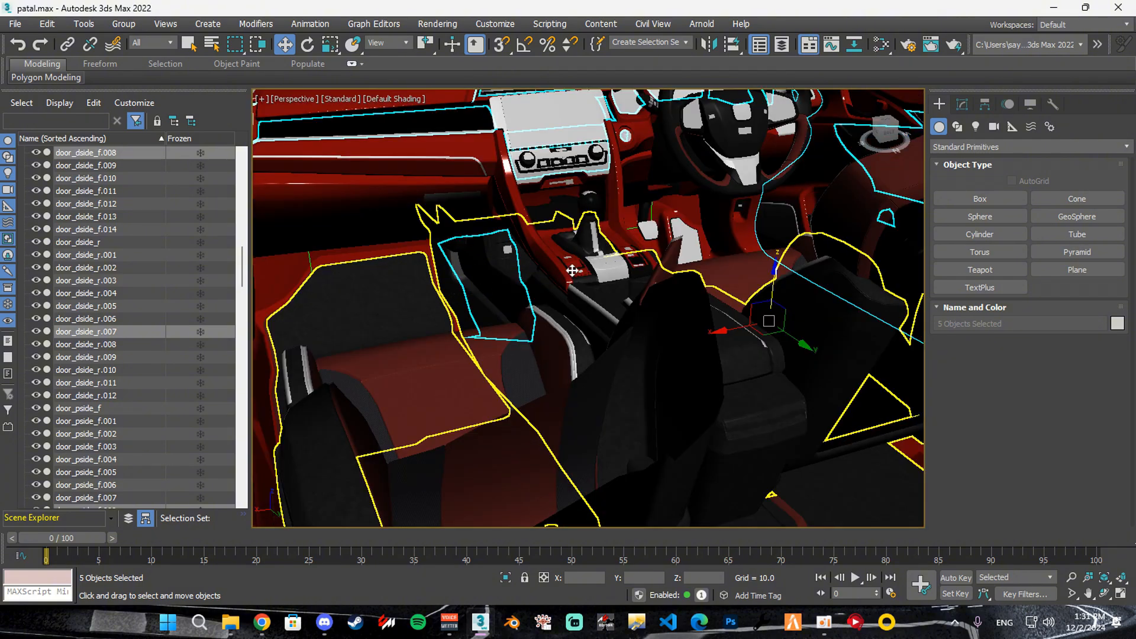
middle_click_drag(698, 231, 426, 223, "alt")
scroll(527, 238, "down", 5)
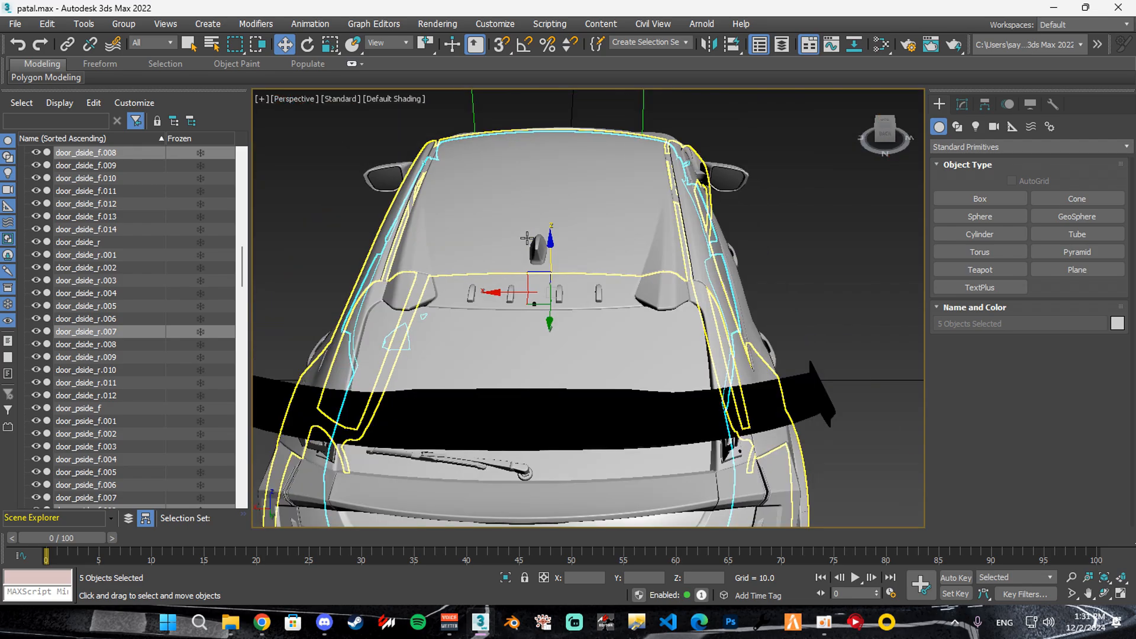
middle_click_drag(527, 238, 610, 251, "alt")
scroll(611, 251, "down", 2)
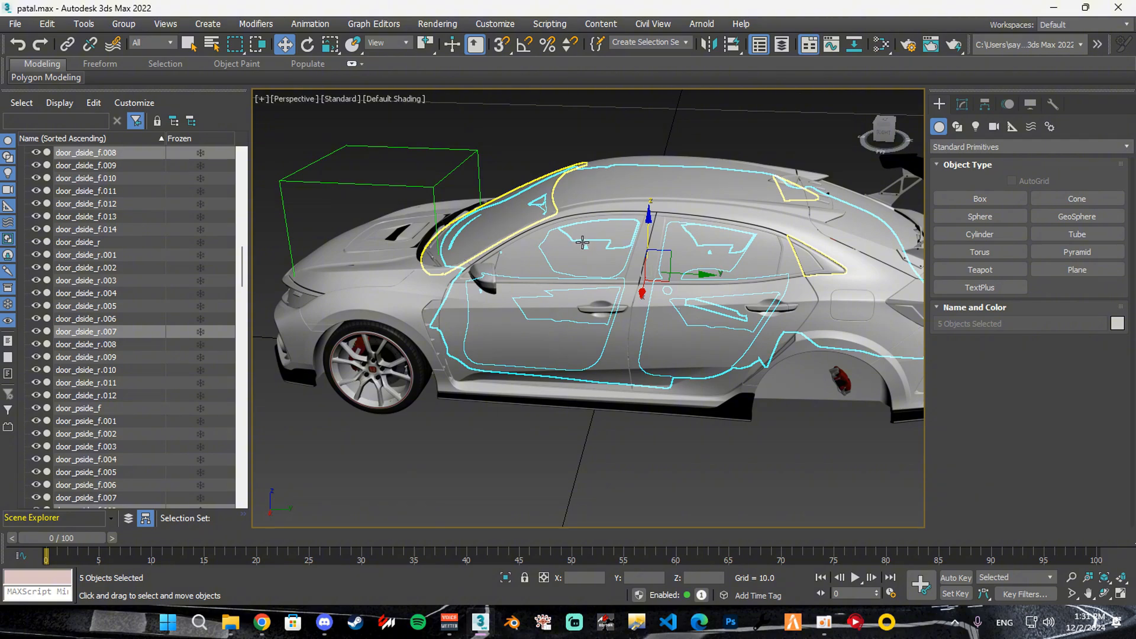
middle_click_drag(583, 242, 597, 235, "alt")
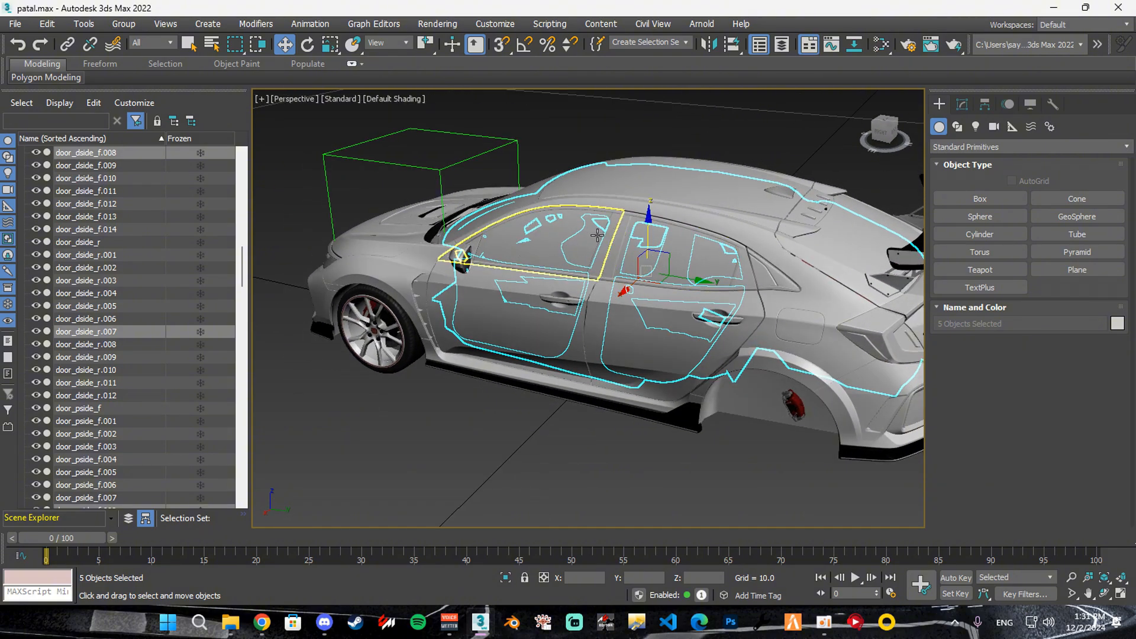
- Begin an FBX export of only the selected interior meshes and turn off automatic unit conversion
scroll(597, 236, "up", 10)
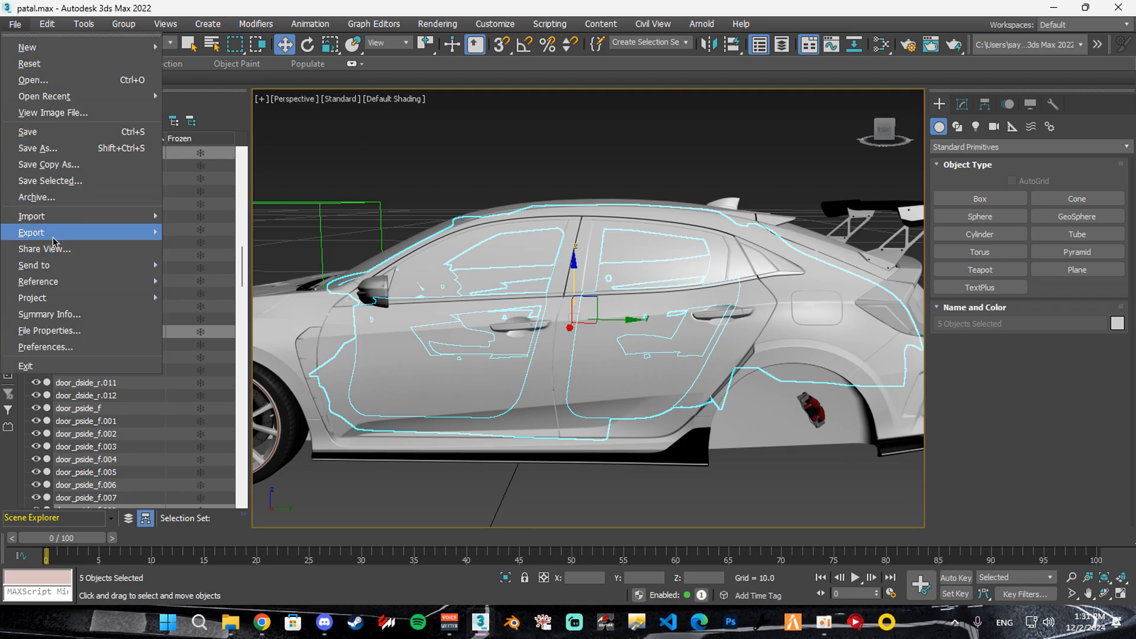
mouse_move(89, 249)
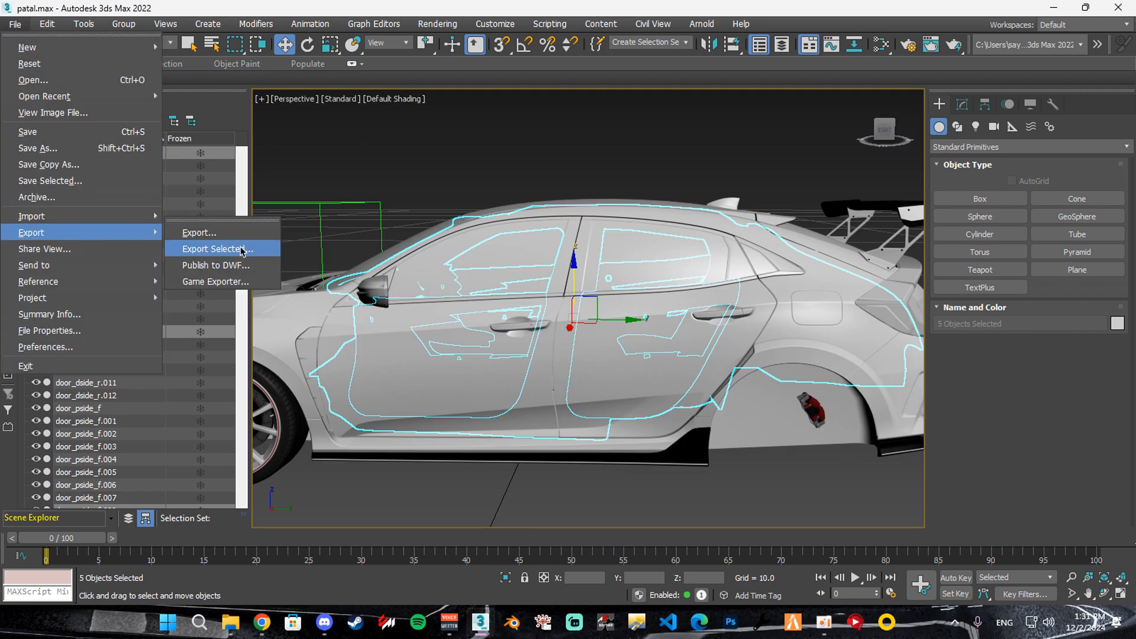
left_click(234, 255)
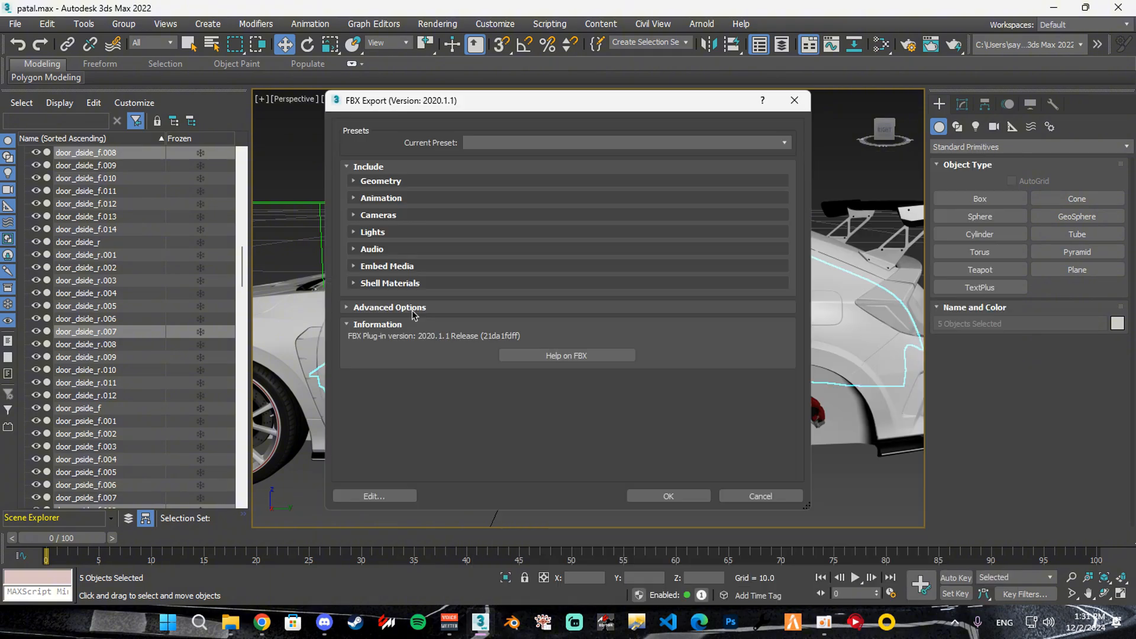
left_click(411, 309)
left_click(371, 321)
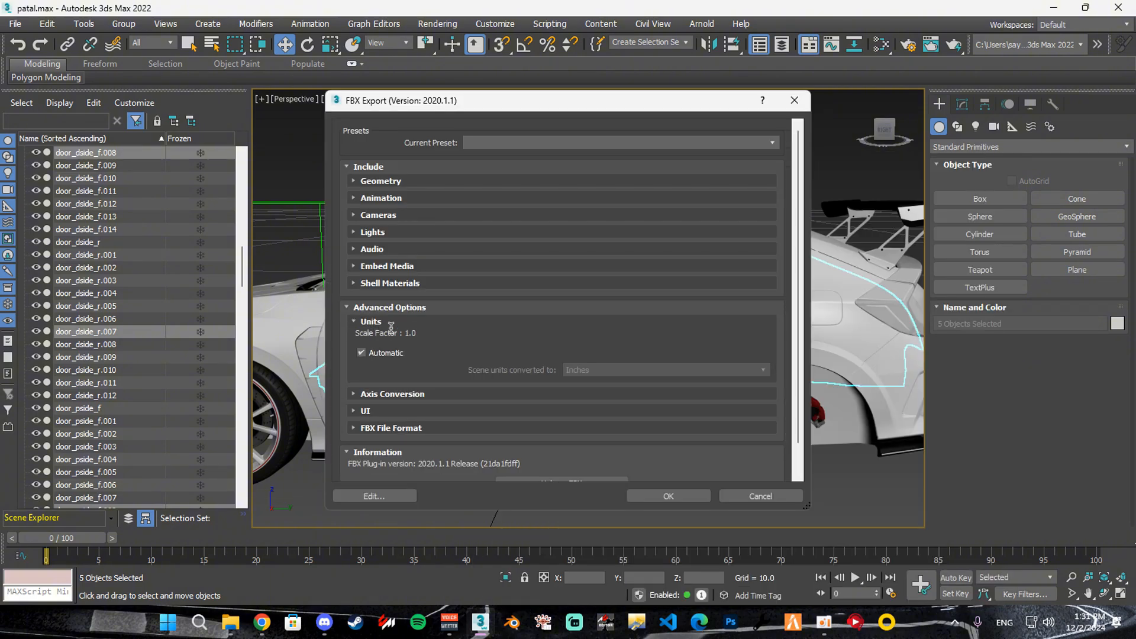
left_click(386, 353)
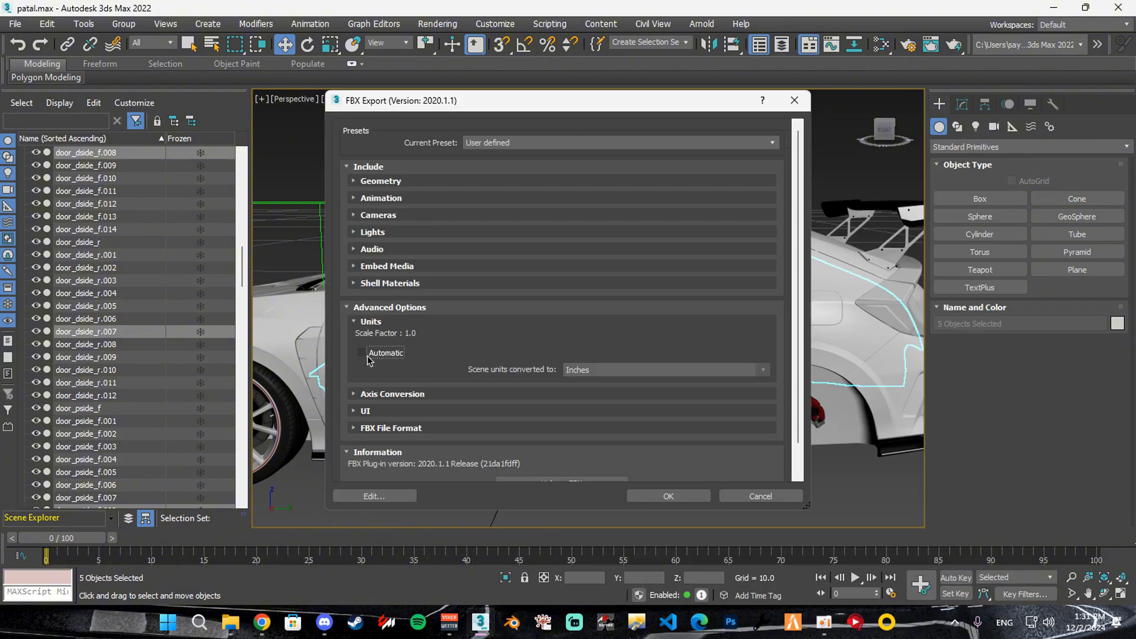
- Try Decimeters and Millimeters for the exported scene units, and settle on Inches
left_click(588, 371)
left_click(573, 430)
left_click_drag(404, 335, 416, 335)
left_click(610, 372)
left_click(582, 401)
left_click(579, 372)
left_click(577, 383)
left_click(591, 371)
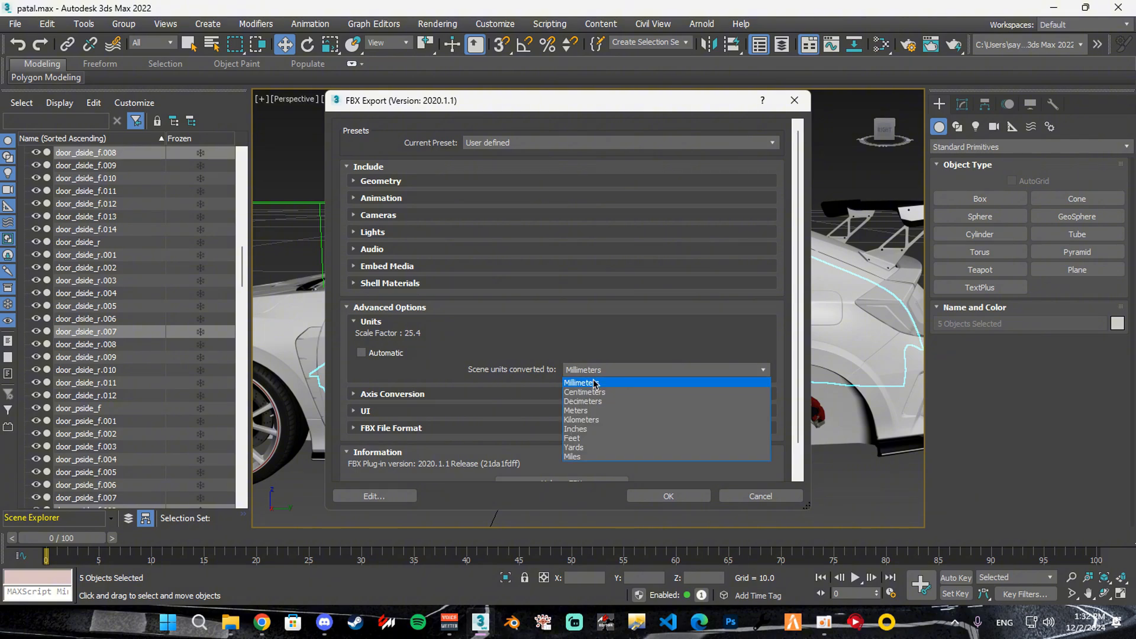
left_click(585, 431)
left_click_drag(404, 333, 434, 332)
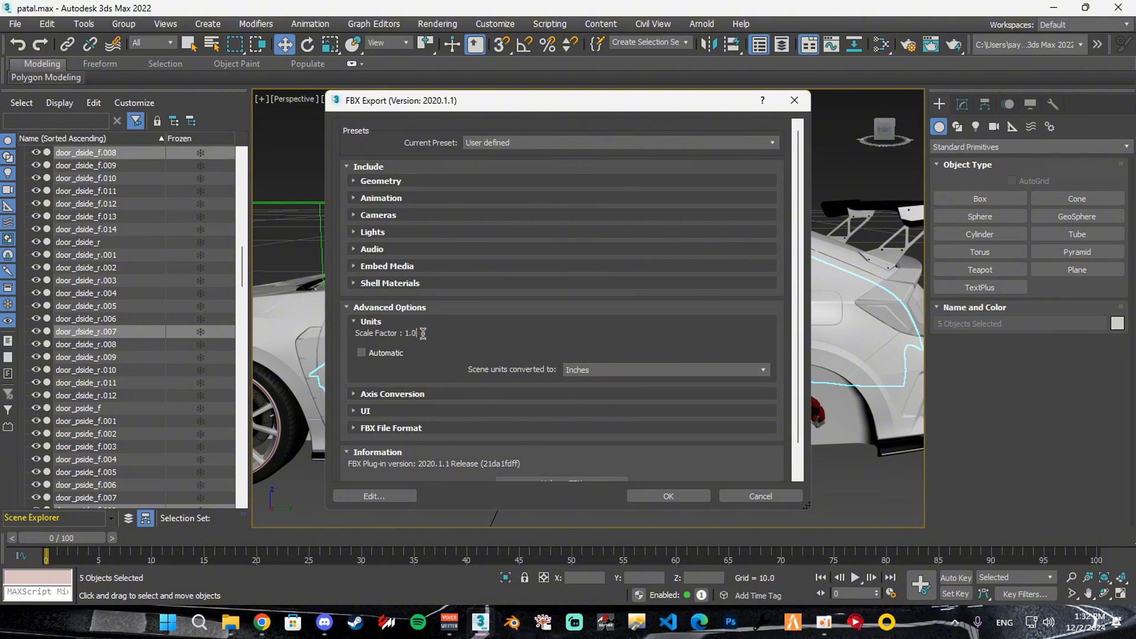
- Expand the axis conversion, UI and file format options and set the export version to FBX 2012
left_click(414, 394)
scroll(501, 397, "down", 2)
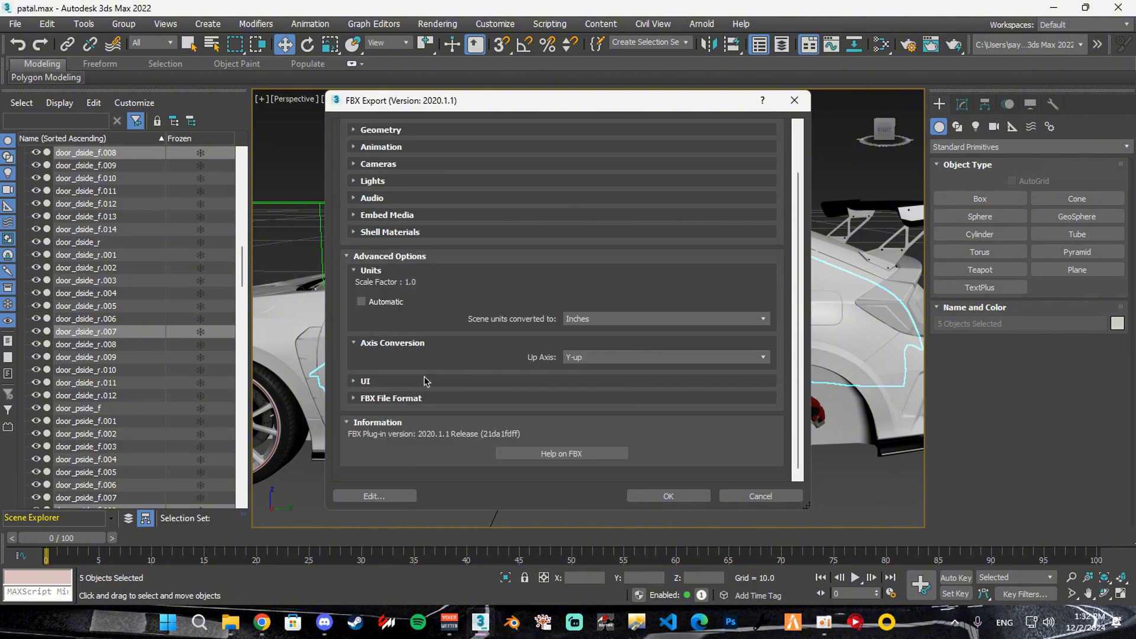
left_click(369, 382)
left_click(374, 438)
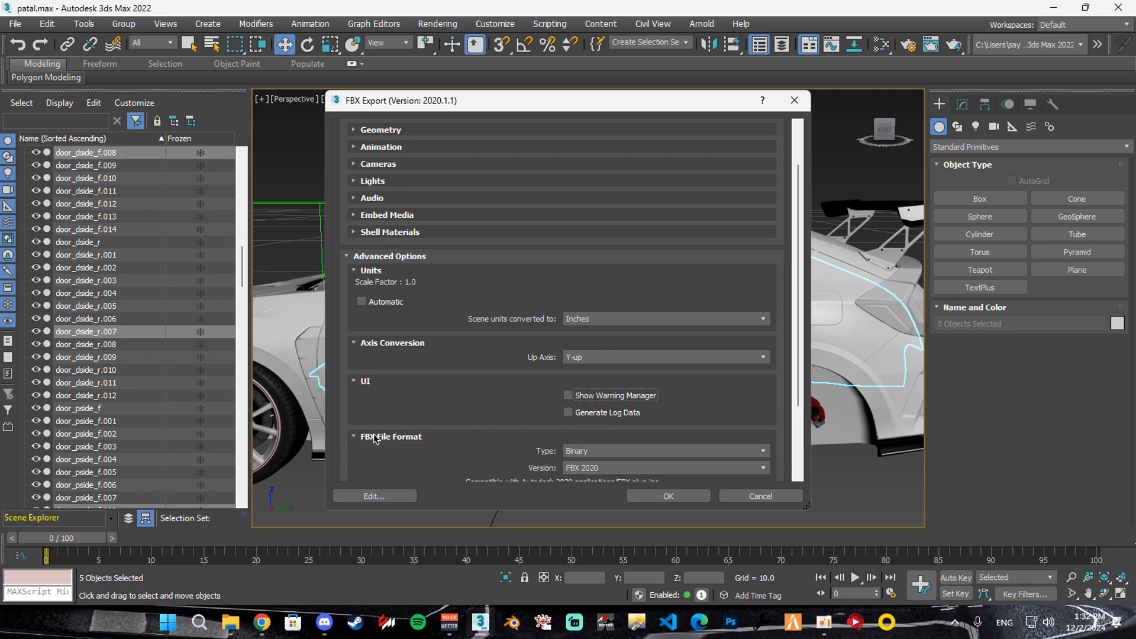
scroll(374, 438, "down", 3)
left_click(595, 397)
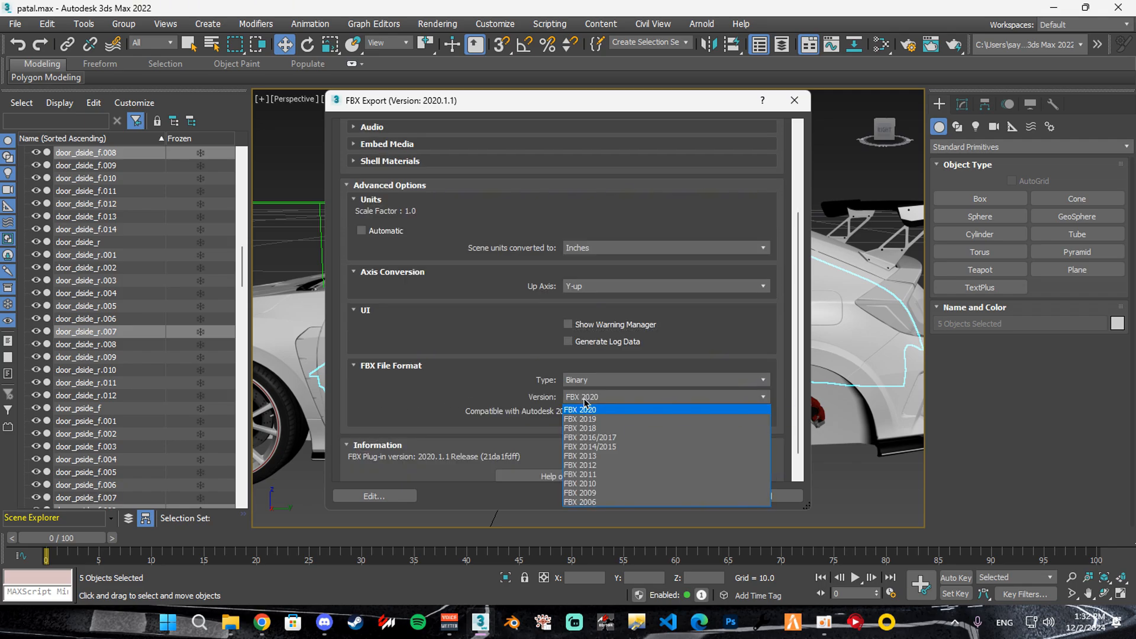
left_click(592, 466)
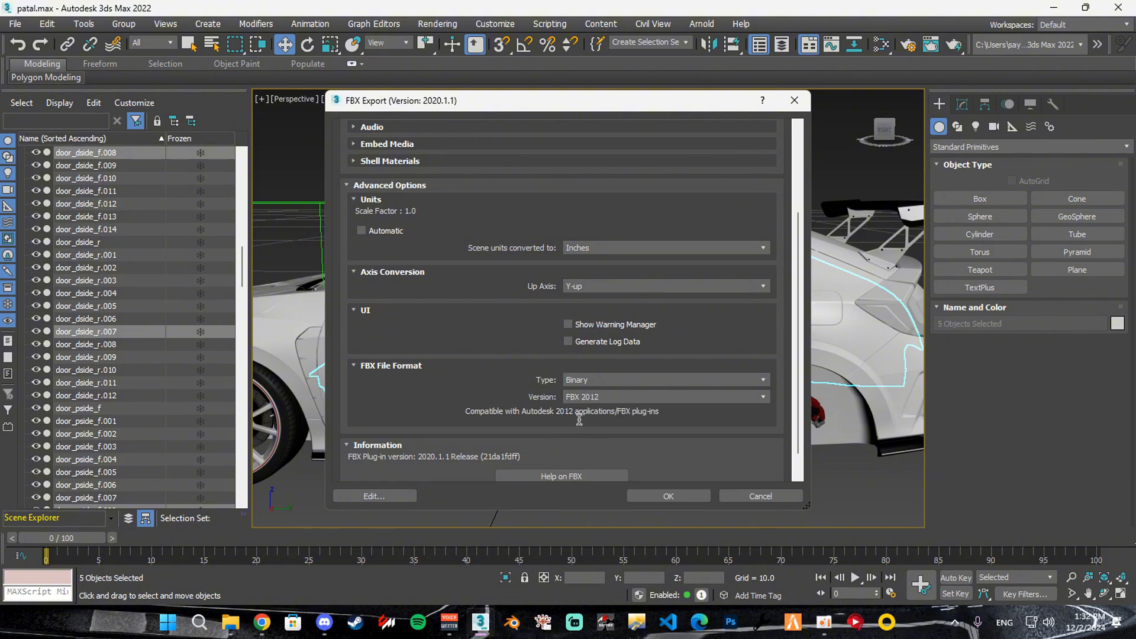
- Try the ASCII file type for the FBX export and return it to Binary
left_click(582, 381)
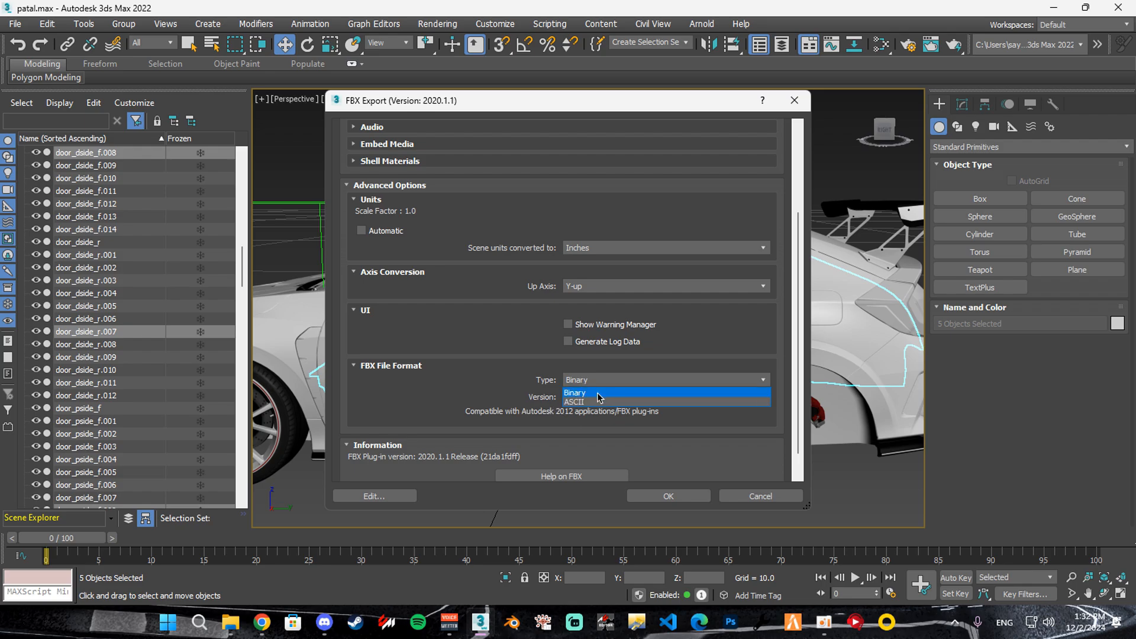
left_click(599, 396)
left_click(586, 381)
left_click(586, 402)
left_click(586, 381)
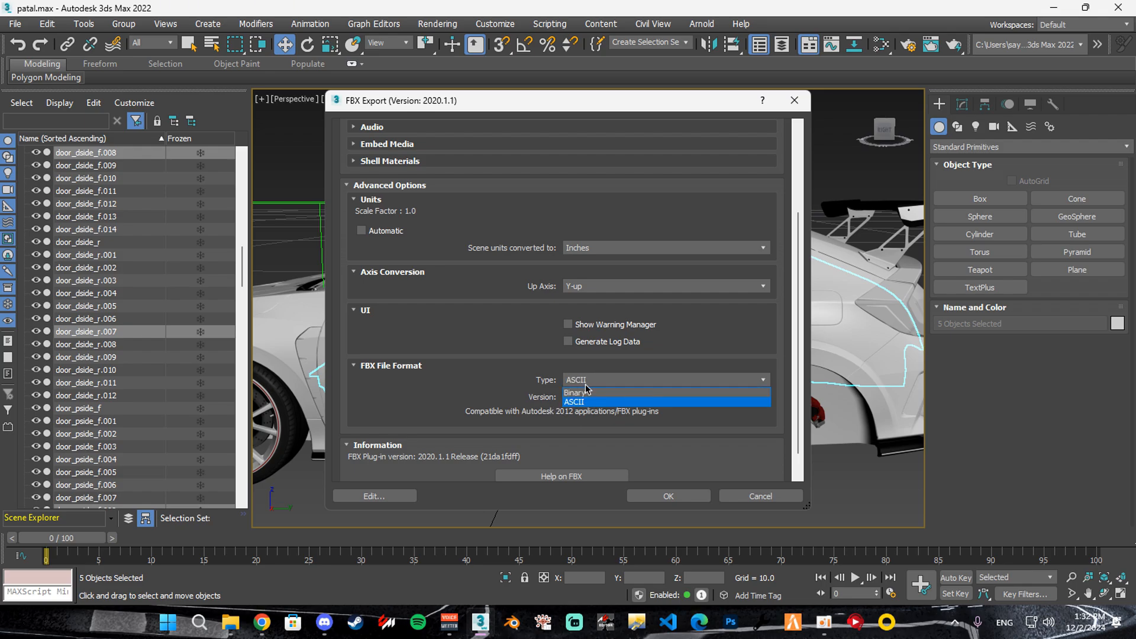
left_click(586, 392)
- Review the geometry inclusion options and export the selected interior meshes to FBX
scroll(509, 409, "up", 5)
left_click(386, 182)
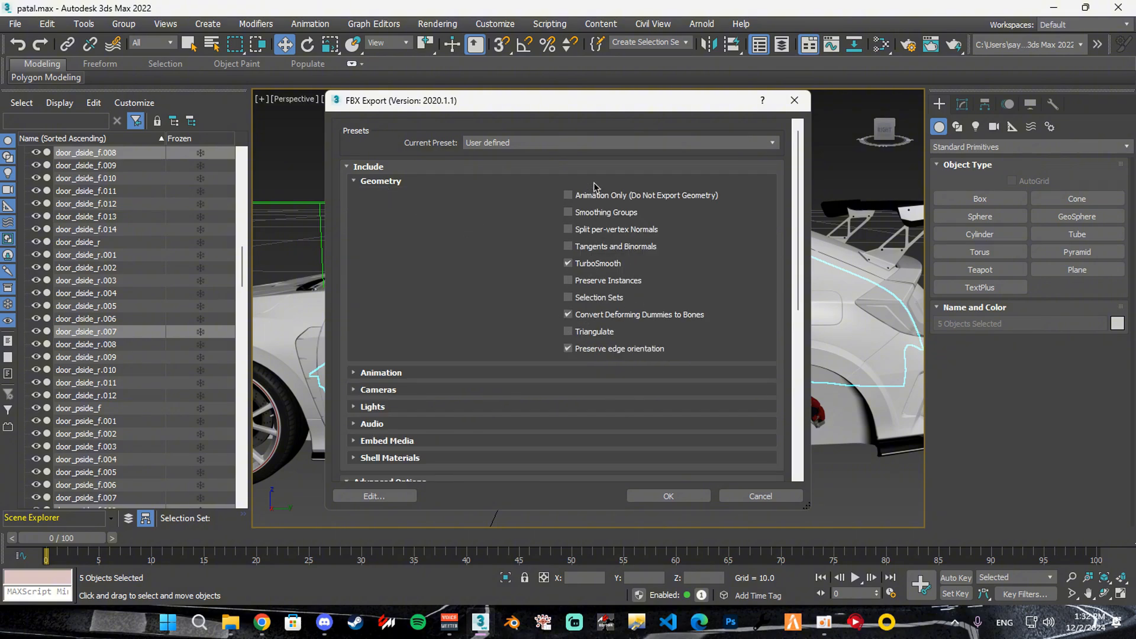
scroll(483, 279, "down", 5)
left_click(669, 496)
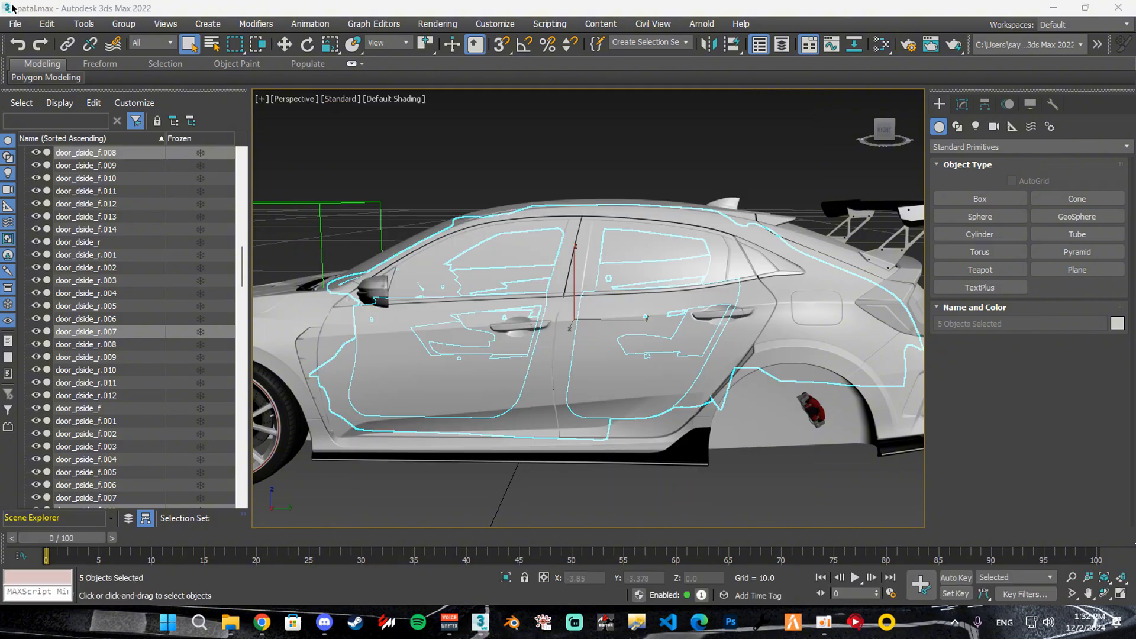
- Switch to ksEditor, inspect the int.006 mesh of fk8_int1.fbx with its fk8_int1 material, and save the model as KN5
key("alt+Tab")
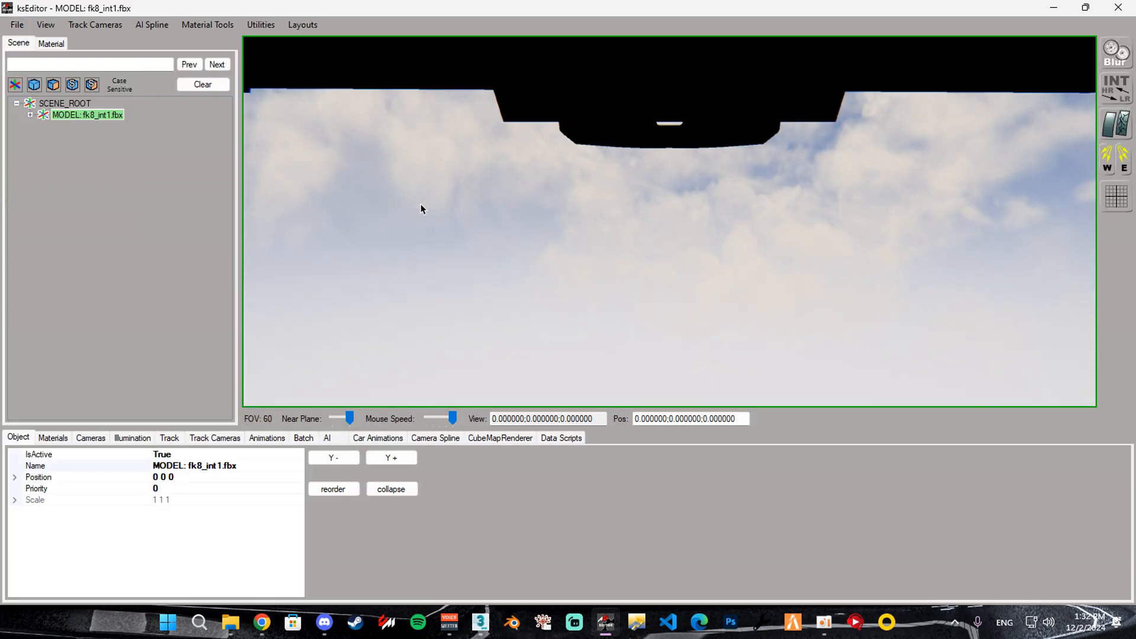
scroll(503, 212, "down", 5)
right_click_drag(504, 212, 687, 203)
scroll(649, 230, "up", 5)
left_click(690, 207, "ctrl")
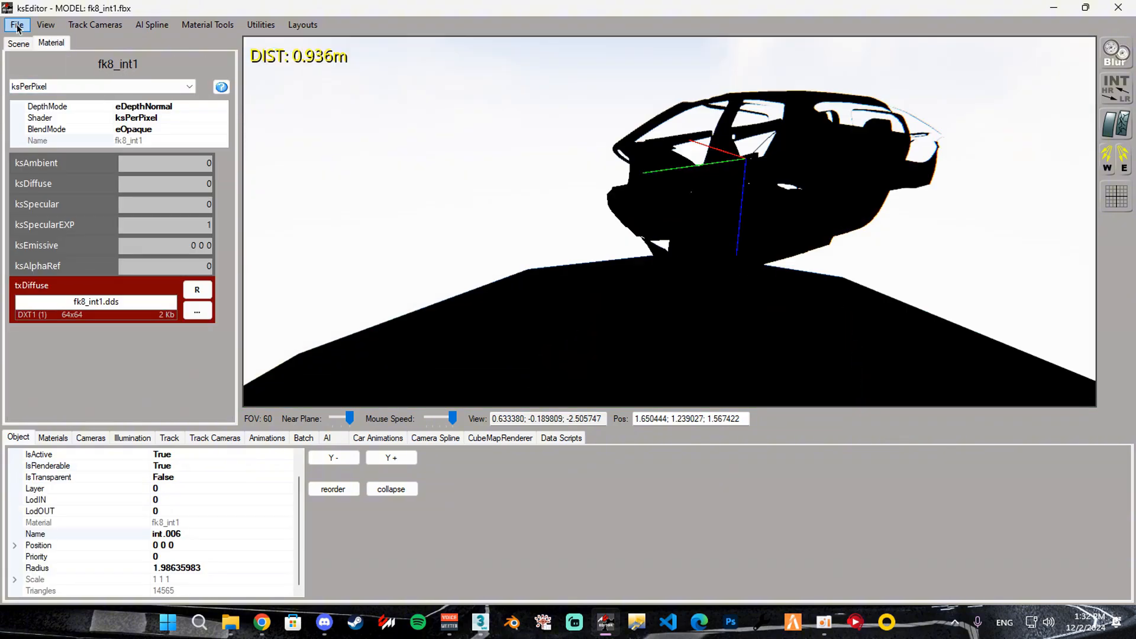
left_click(18, 26)
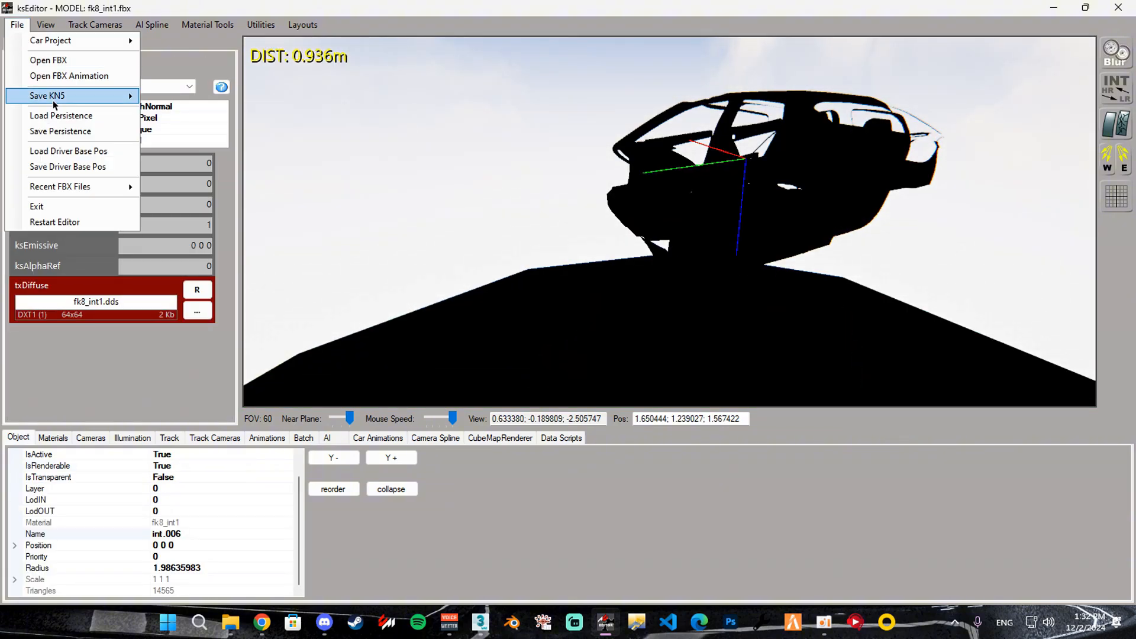
mouse_move(52, 98)
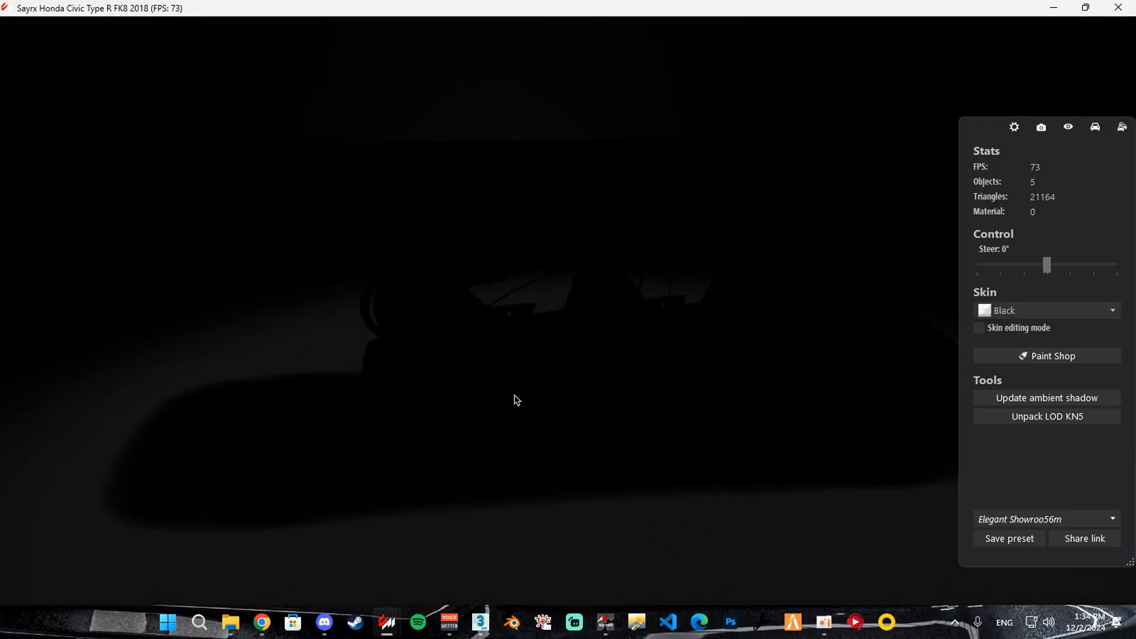
- In the car showroom preview, select the int.006 mesh and open its fk8_int1.dds diffuse texture
left_click(468, 359)
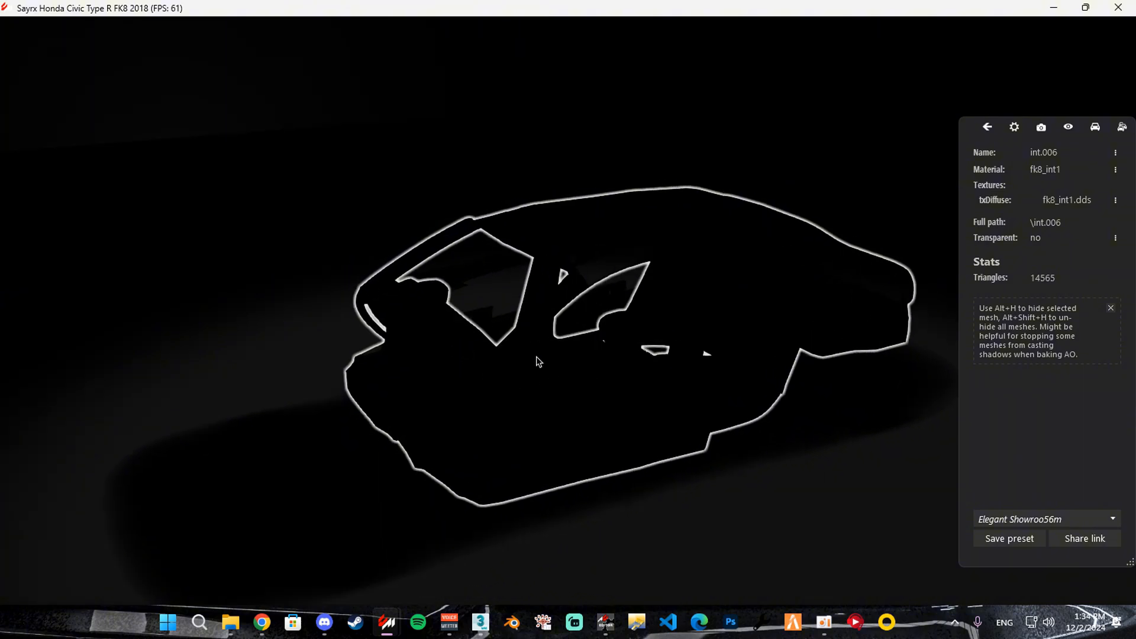
left_click_drag(536, 357, 506, 331)
left_click(525, 323)
left_click(433, 318)
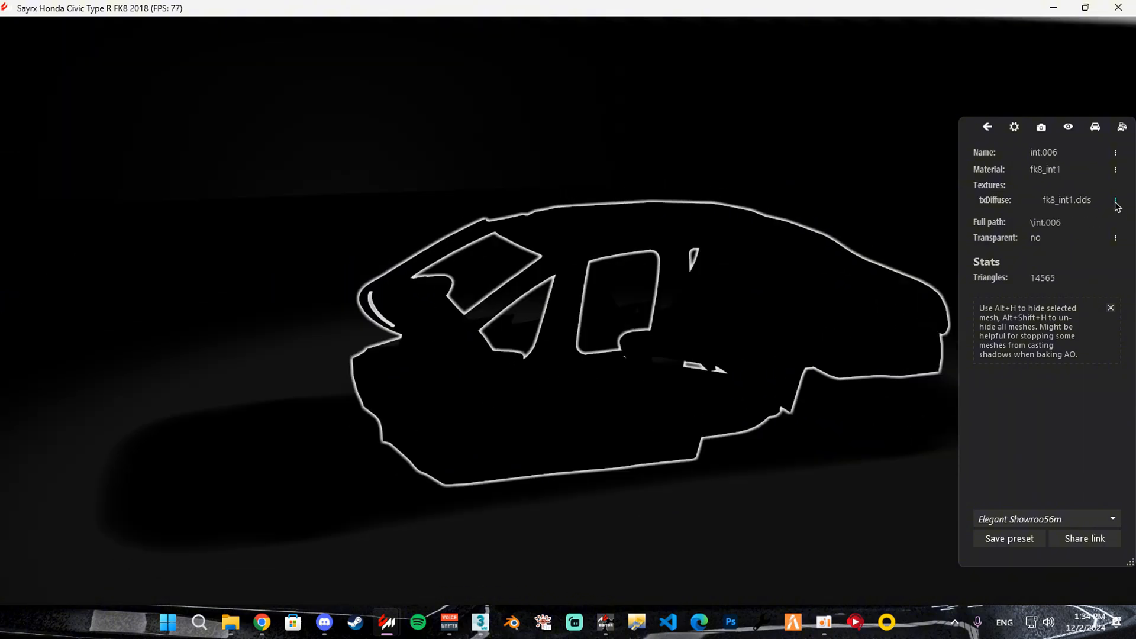
left_click(1116, 202)
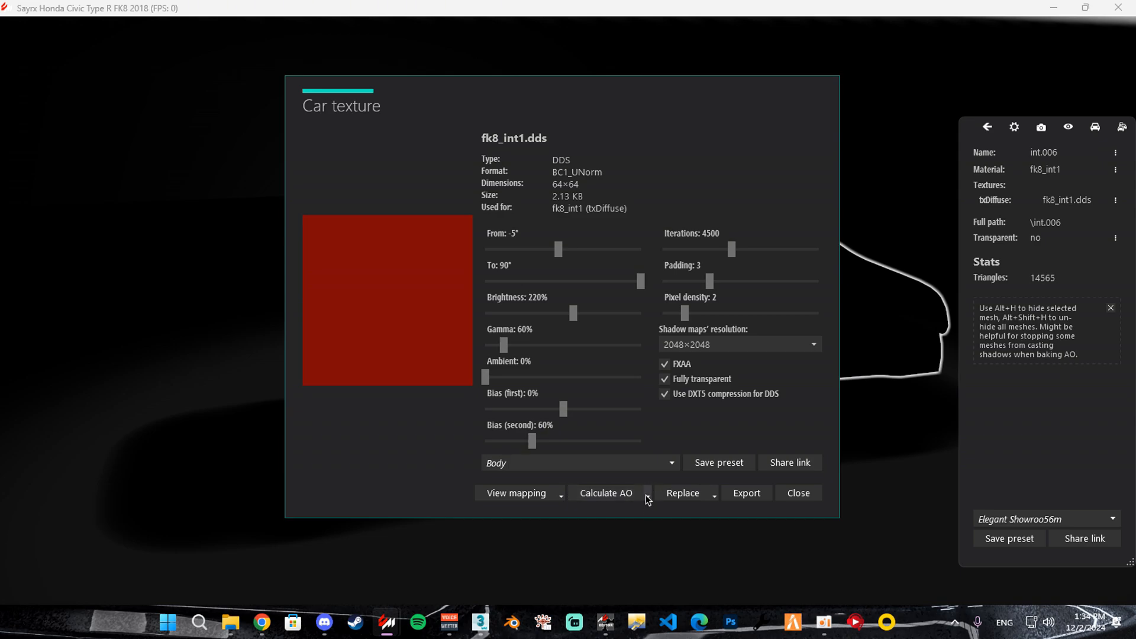
left_click(649, 495)
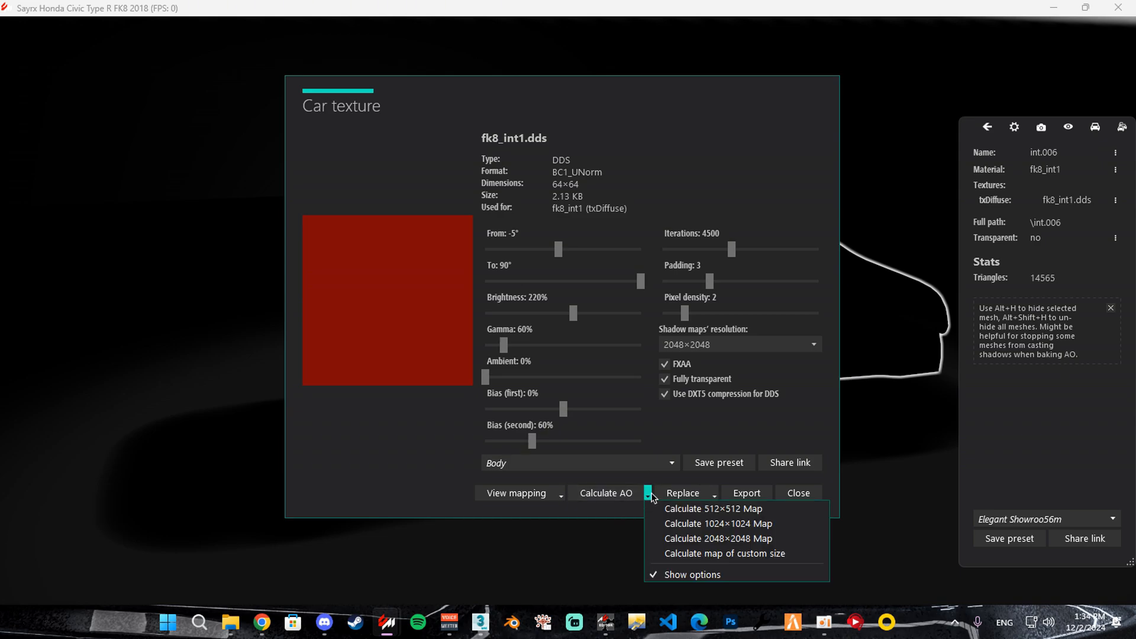
left_click(725, 555)
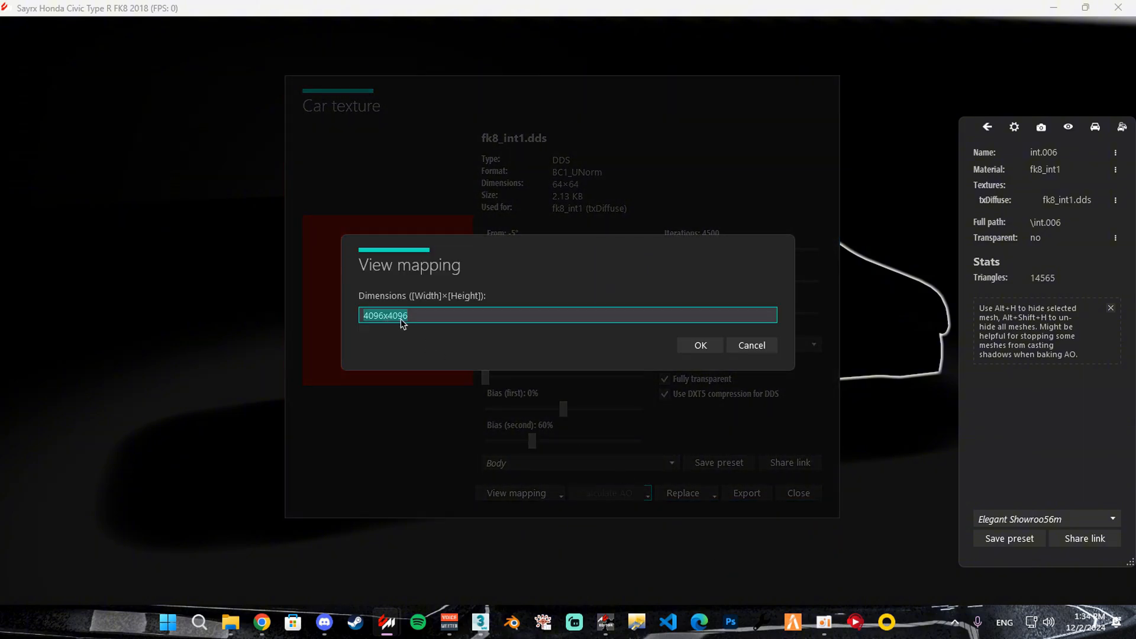
left_click(379, 315)
left_click(736, 349)
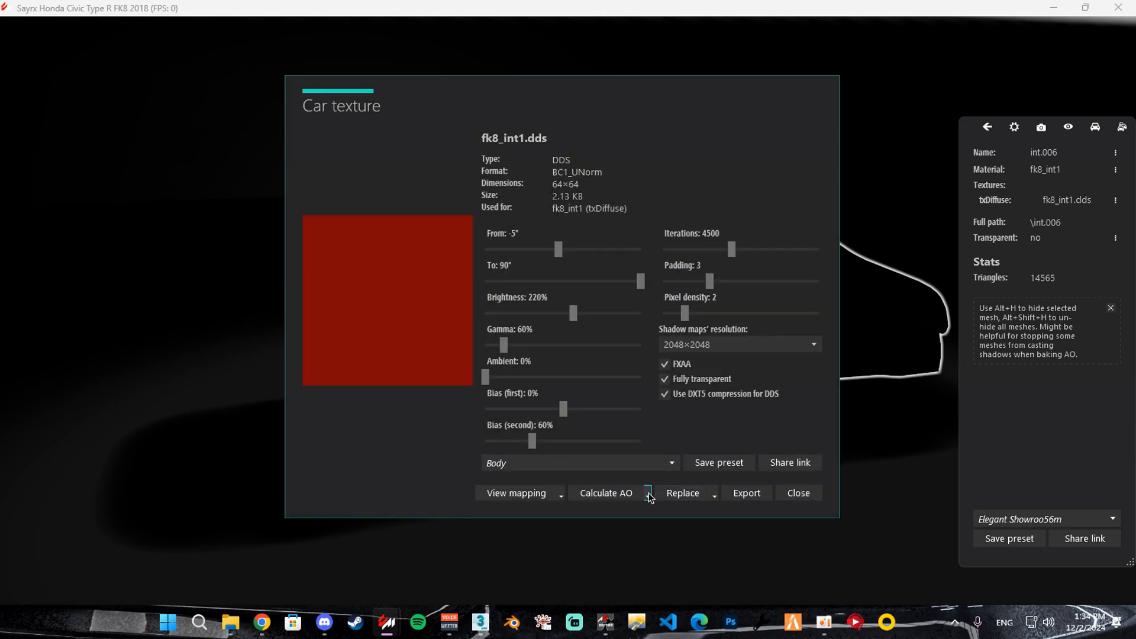
- Calculate a 2048×2048 AO map for the interior and save it as fk8_int1.dds in the fk8 texture folder
left_click(648, 494)
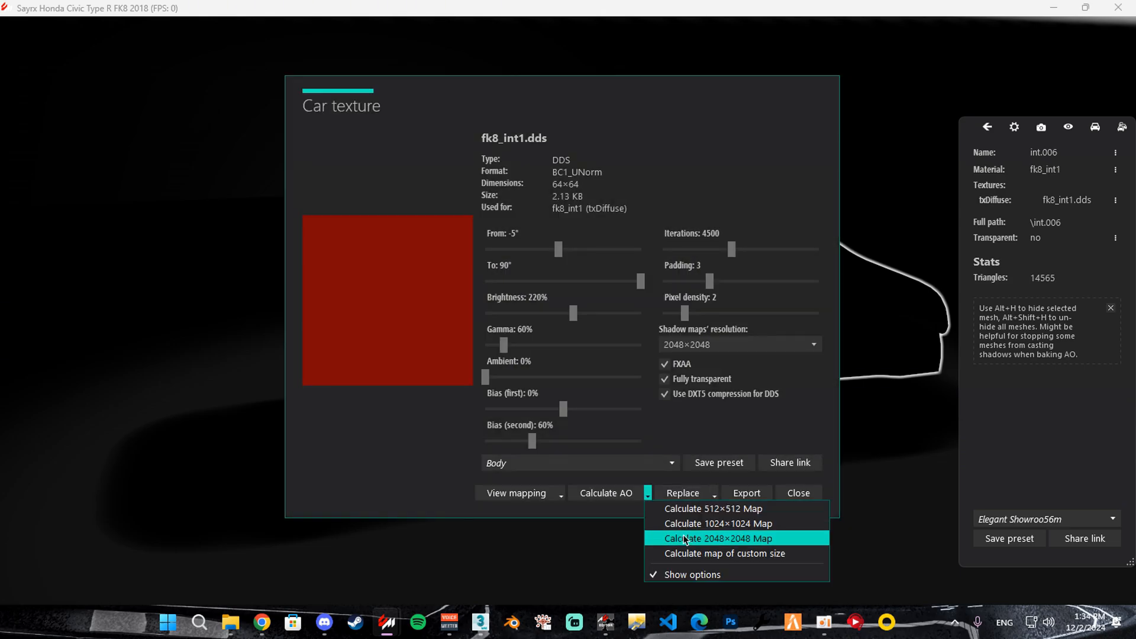
left_click(720, 540)
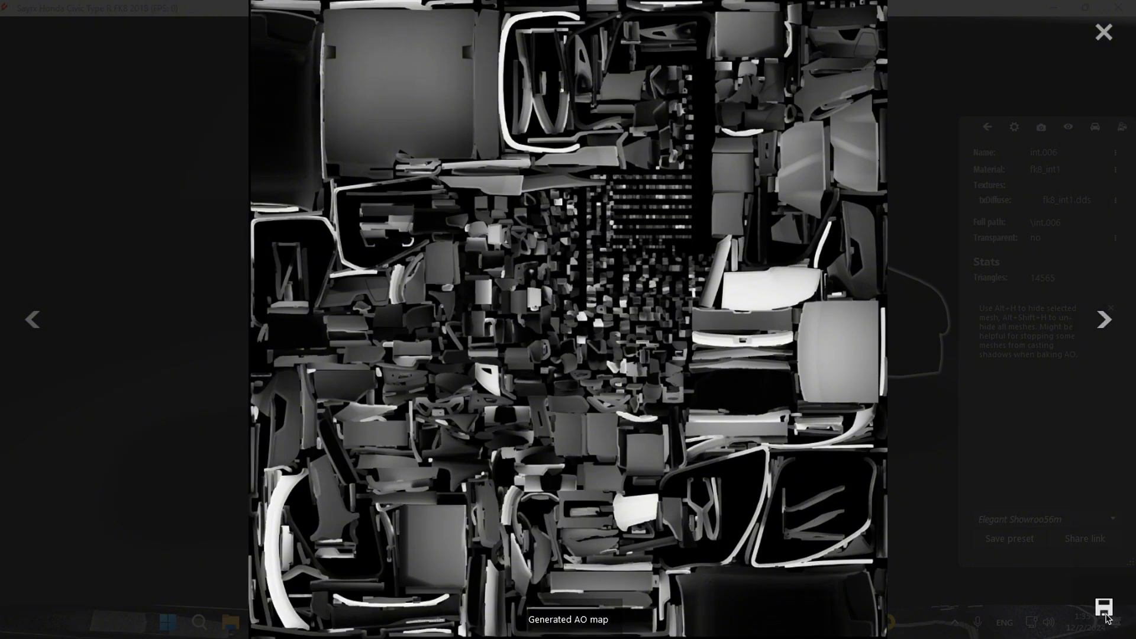
left_click(1104, 607)
scroll(76, 379, "up", 3)
left_click(76, 360)
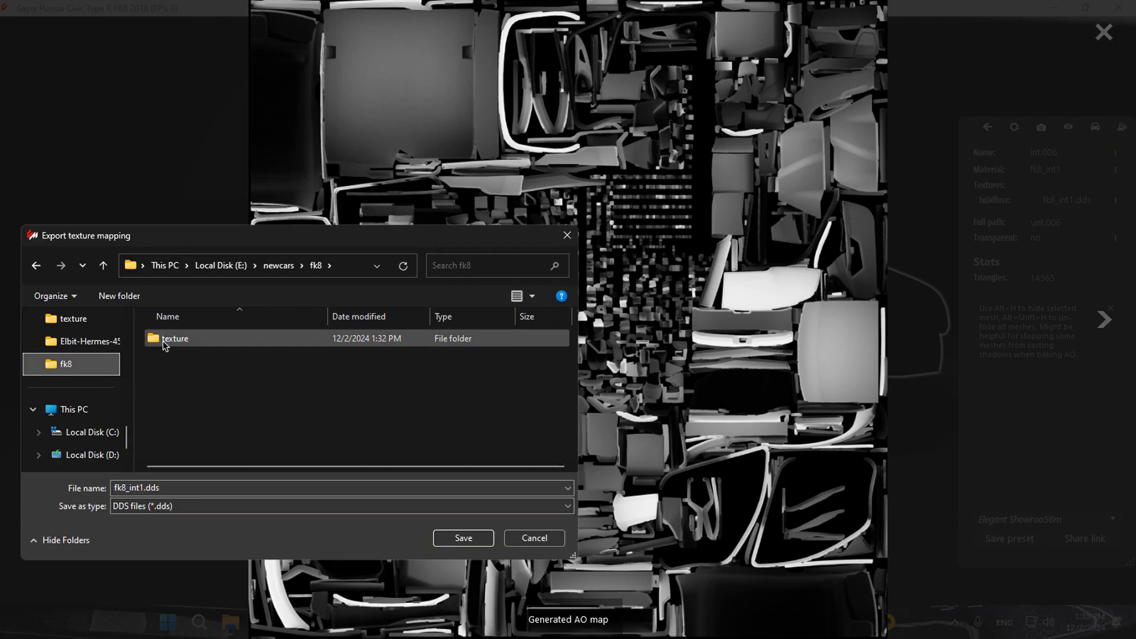
double_click(163, 342)
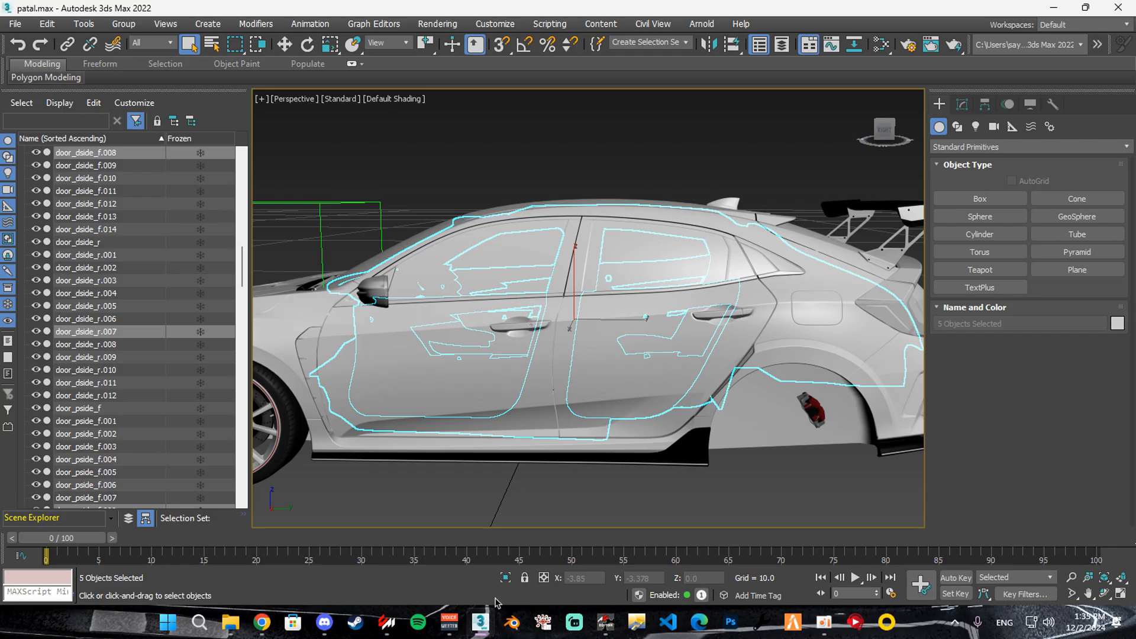
- Switch to 3ds Max and examine the cabin's dashboard, seats and front door panel from inside the car
left_click(495, 346)
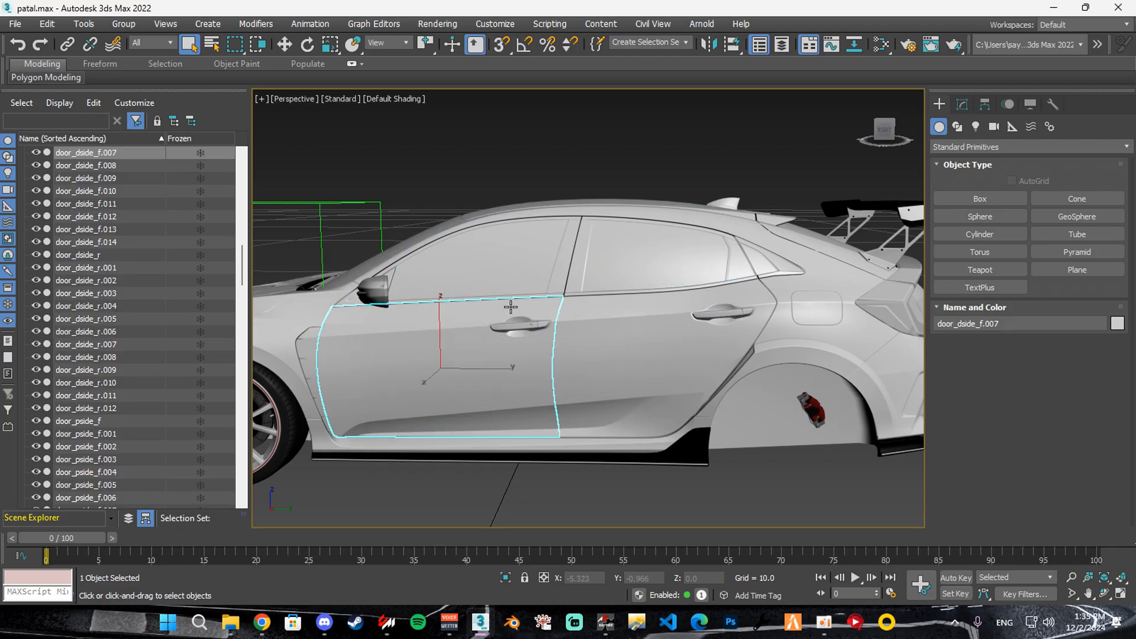
middle_click_drag(520, 287, 581, 332, "alt")
scroll(613, 303, "up", 8)
key("w")
scroll(442, 343, "down", 6)
scroll(428, 360, "down", 2)
scroll(564, 321, "up", 6)
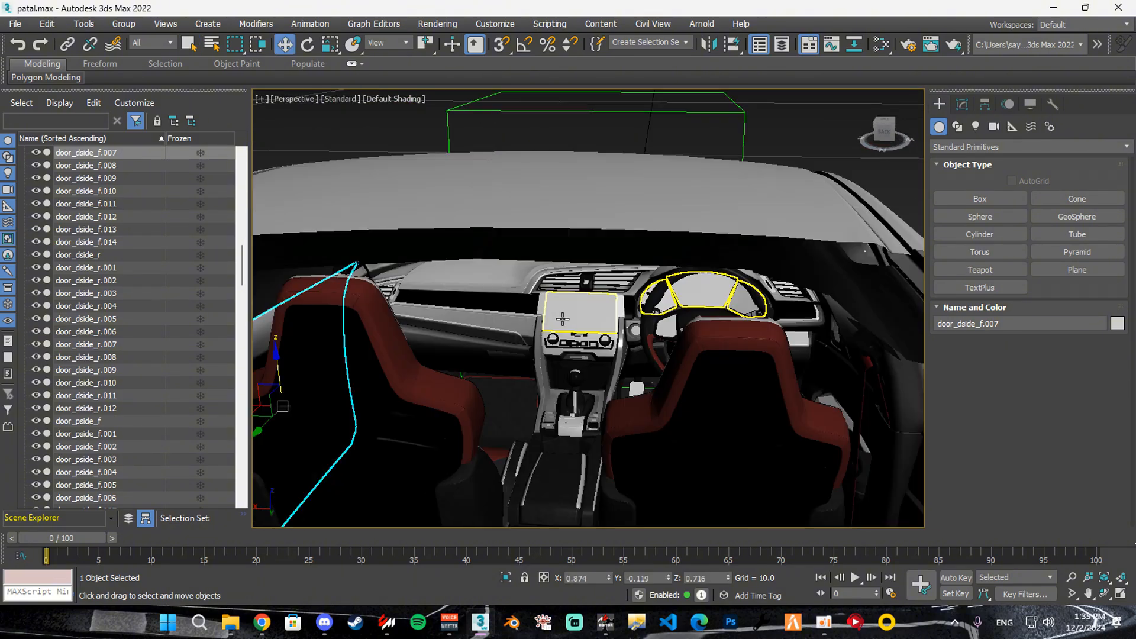
scroll(467, 299, "up", 2)
left_click(467, 300)
middle_click_drag(469, 279, 625, 284, "alt")
left_click(482, 304)
middle_click_drag(645, 245, 658, 242, "alt")
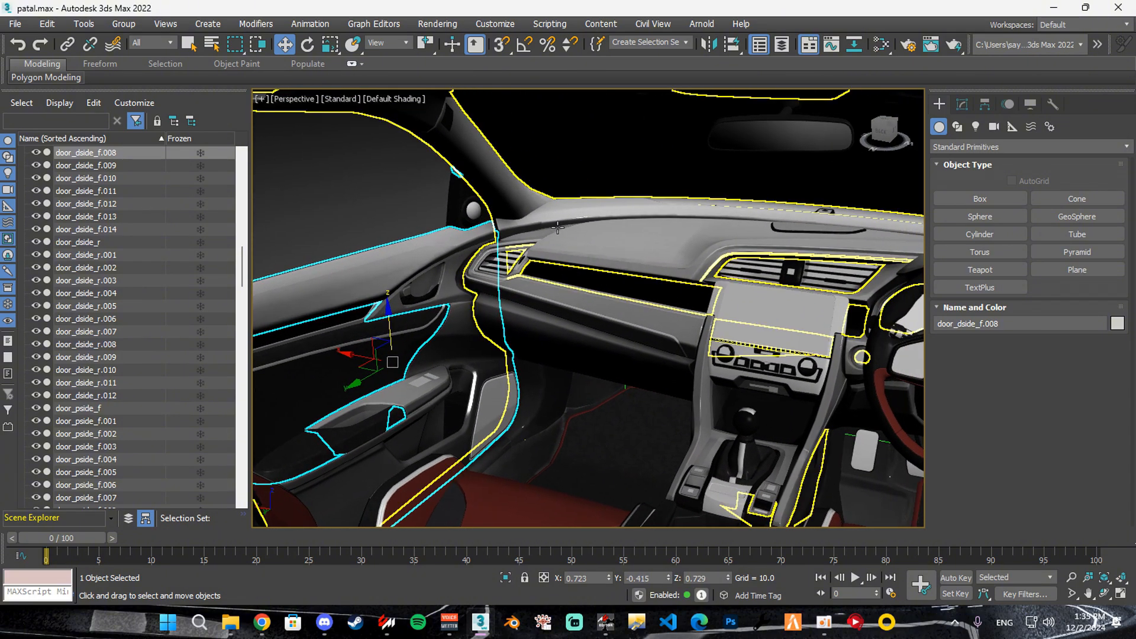
middle_click_drag(464, 250, 553, 261, "alt")
- Switch to File Explorer, go to the stagea texture folder and select leather_bump.dds
key("alt+Tab")
left_click(230, 622)
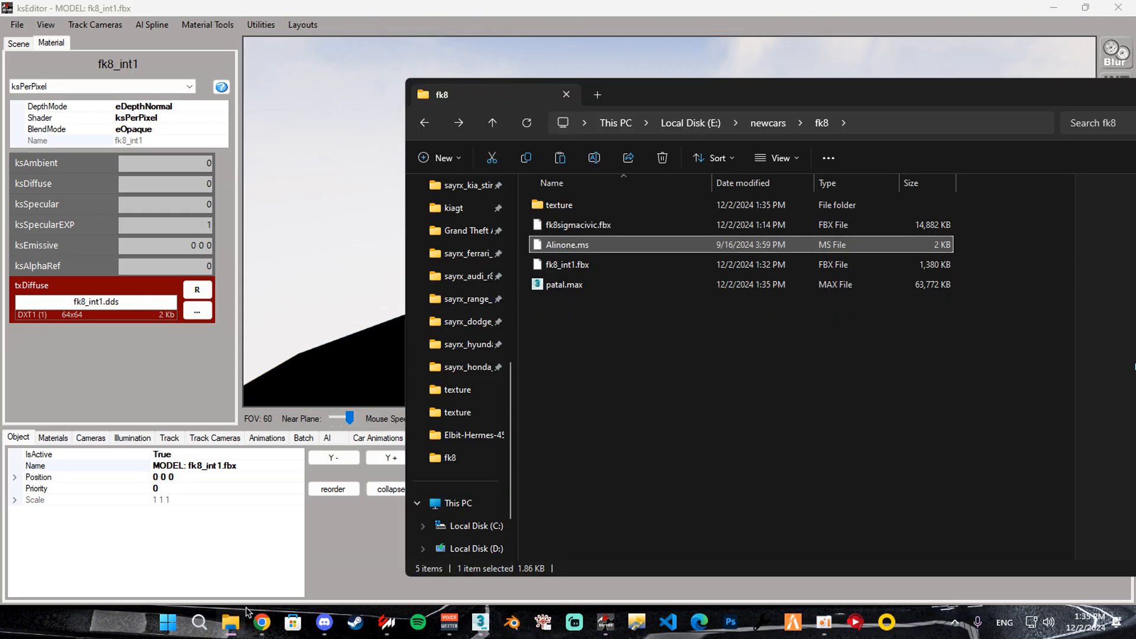
left_click_drag(659, 102, 522, 102)
left_click(326, 414)
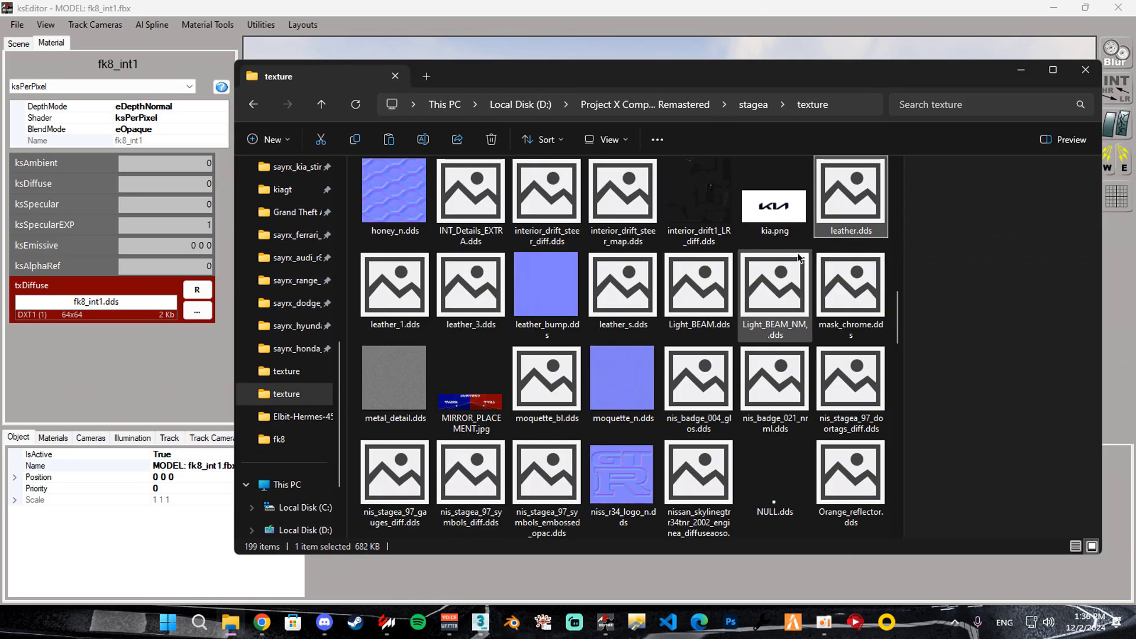
left_click(527, 304)
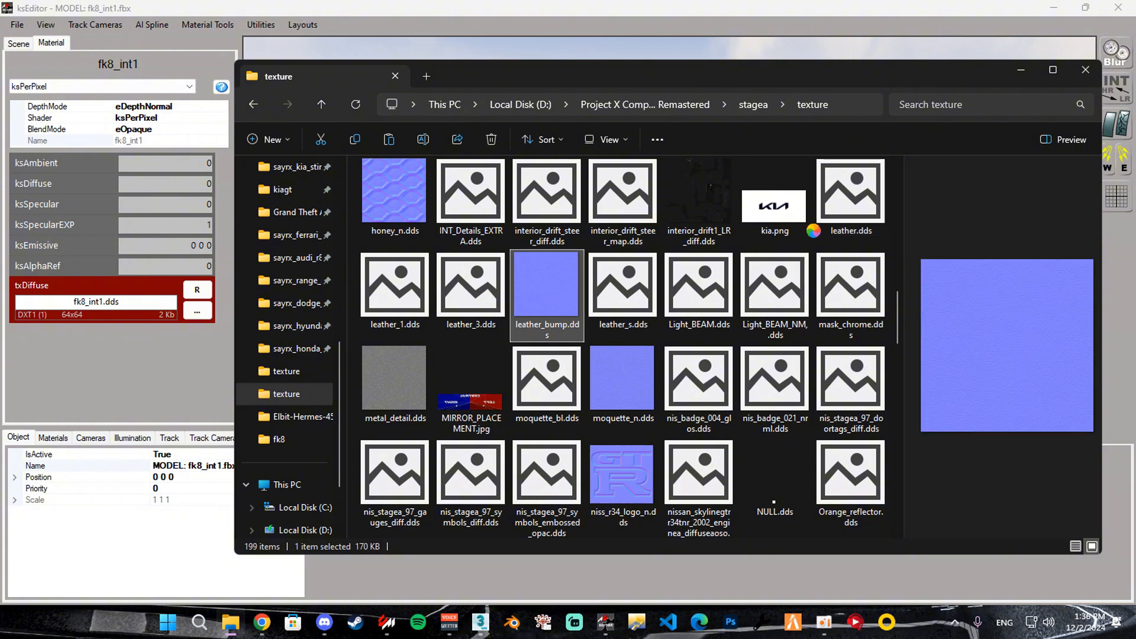
- Add leather.dds to the file selection alongside leather_bump.dds and switch to ksEditor
left_click(834, 213)
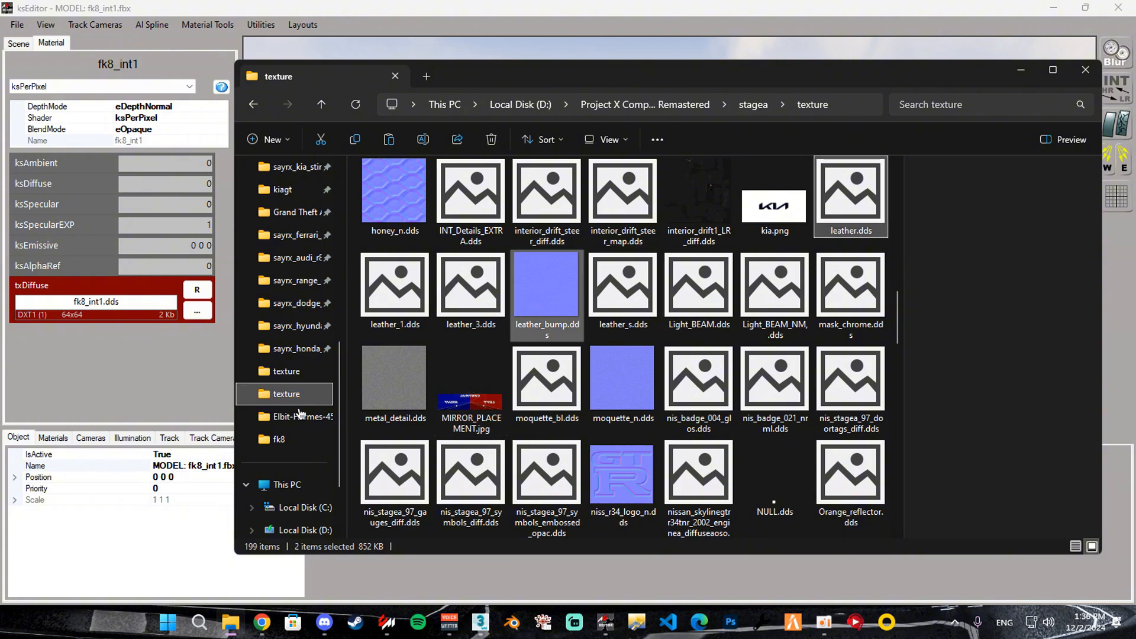
key("alt+Tab")
- Select the driver-side front door mesh and change its fk8_int1 material's shader to ksPerPixelMultiMap_NMDetail
left_click_drag(729, 228, 550, 211, "alt")
left_click(489, 175)
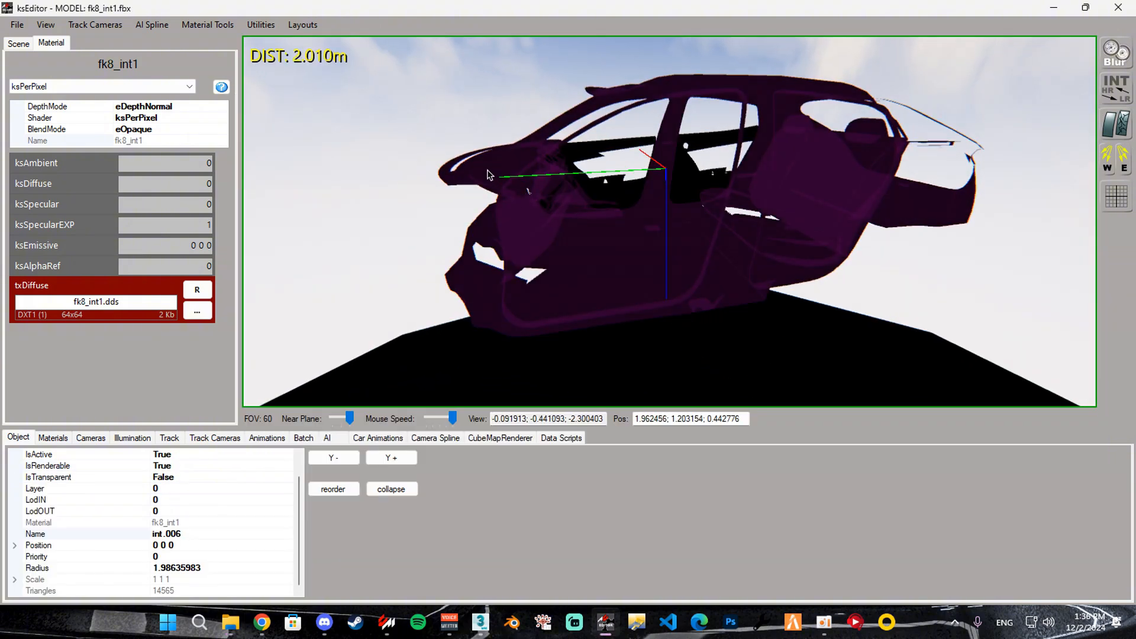
left_click(603, 153)
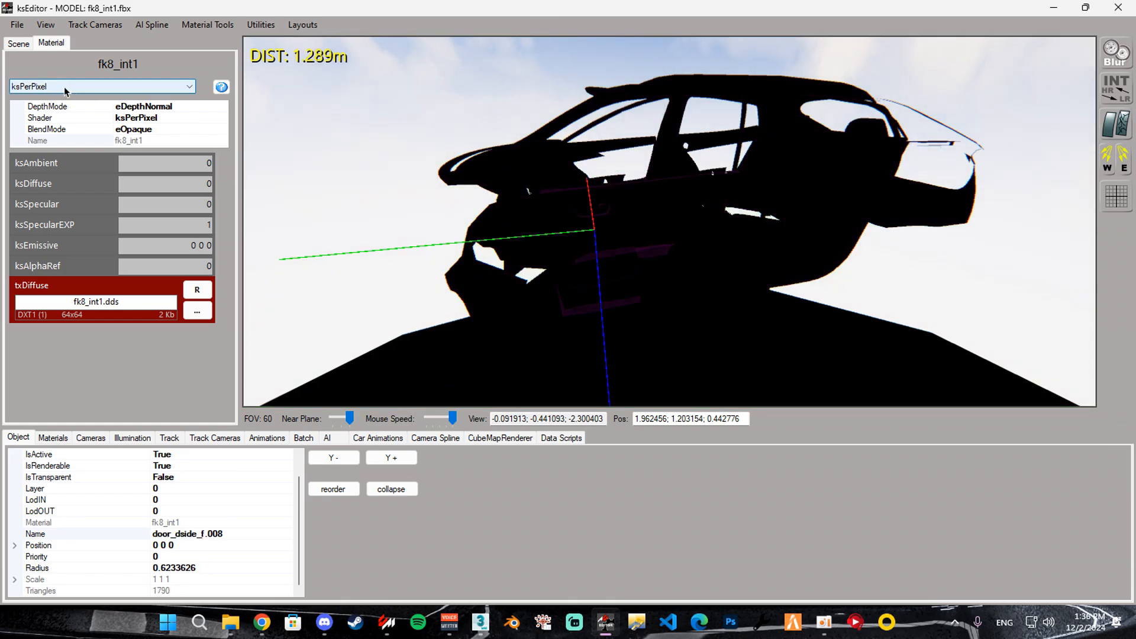
left_click(26, 89)
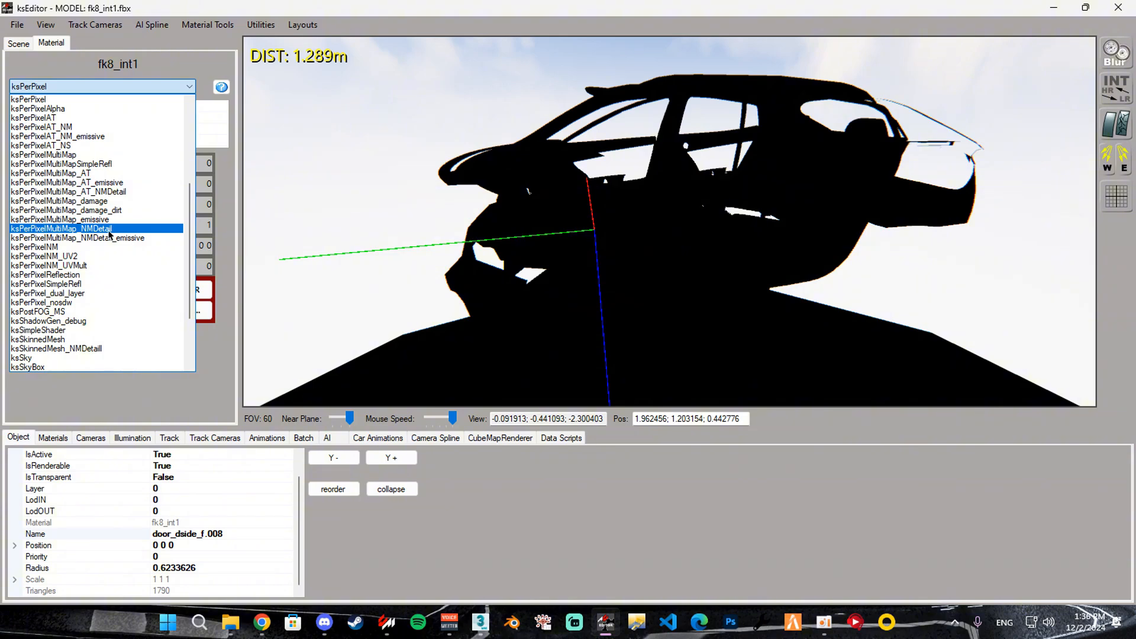
left_click(88, 229)
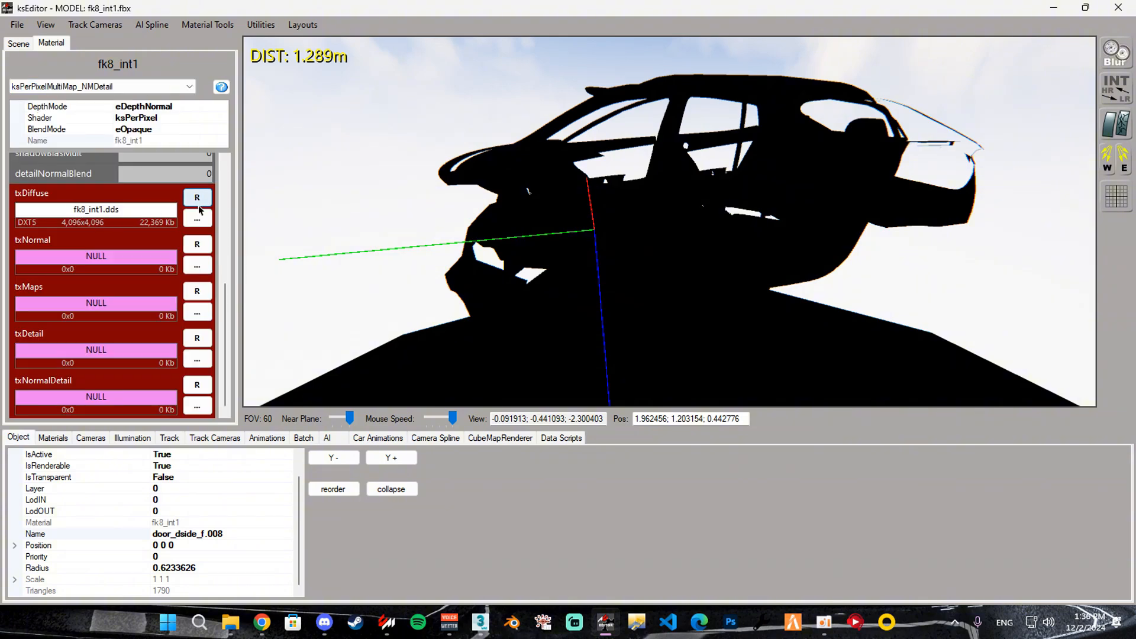
- Reload the fk8_int1.dds texture in the material's txDiffuse slot
left_click(209, 200)
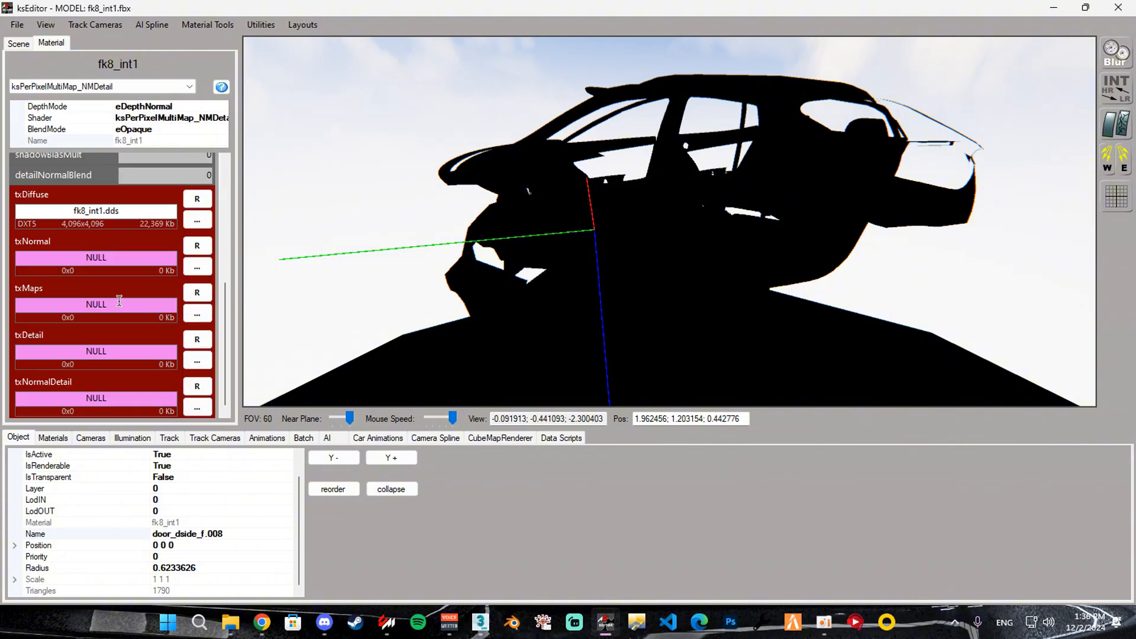
left_click(198, 219)
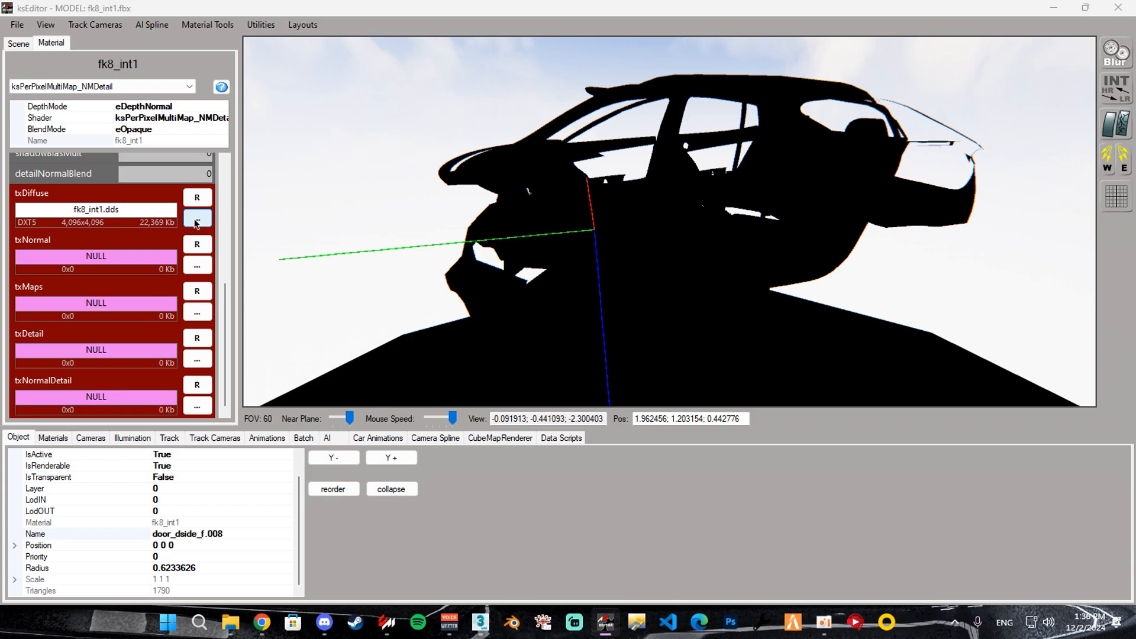
left_click(1069, 71)
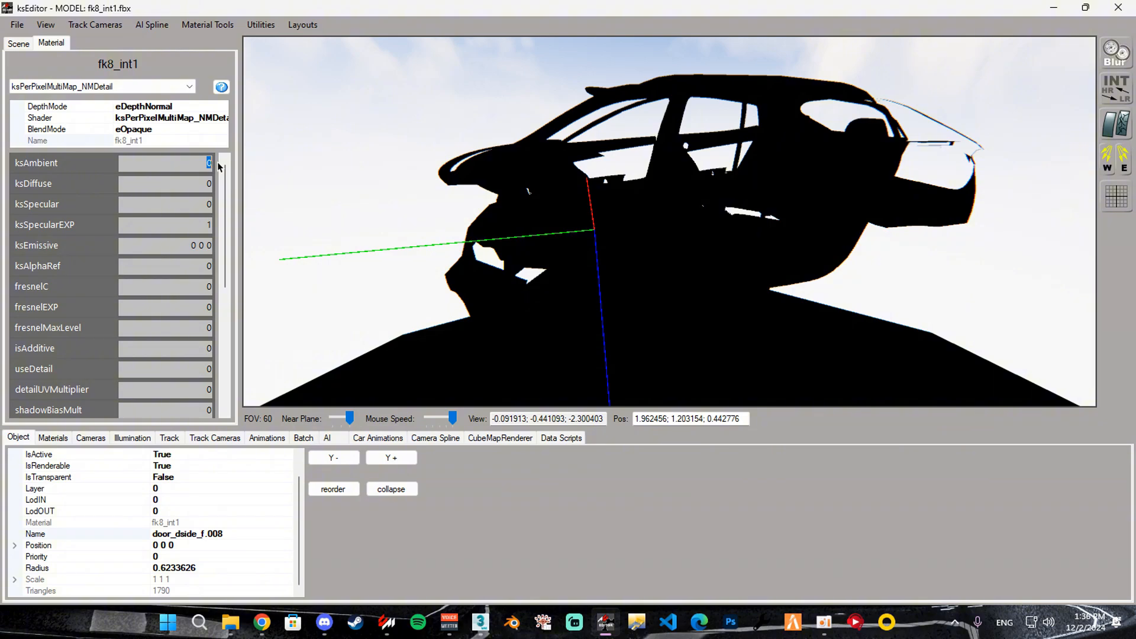
- Set the material's ksAmbient to 0.24, ksDiffuse to 0.33, ksSpecular to 0.1 and ksSpecularEXP to 10
type("0.24")
key("Tab")
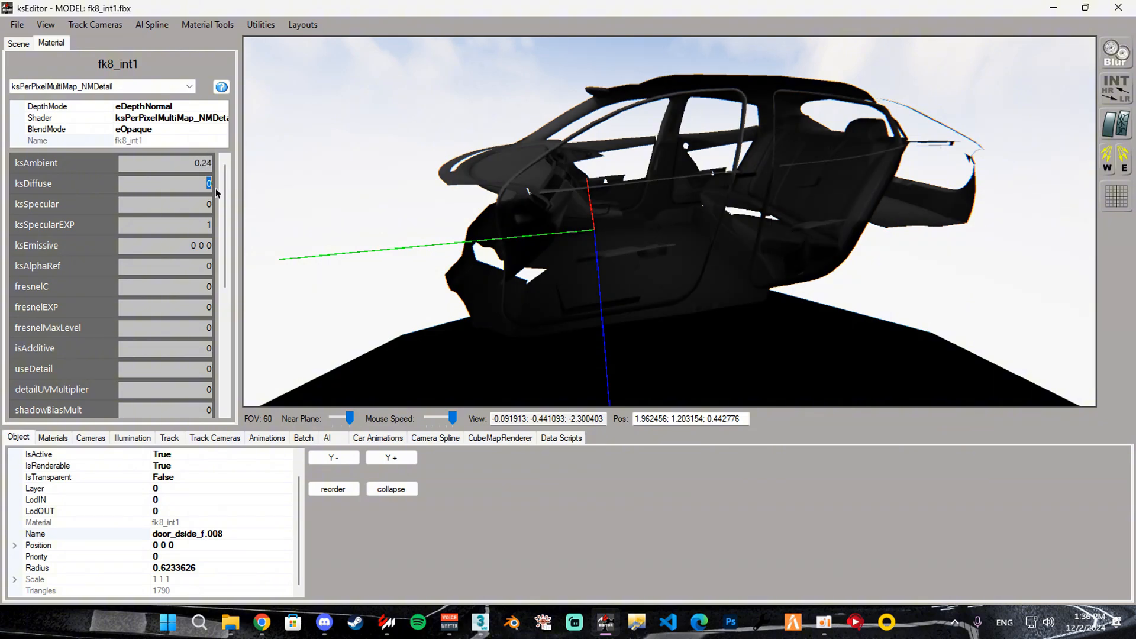
type("0.33")
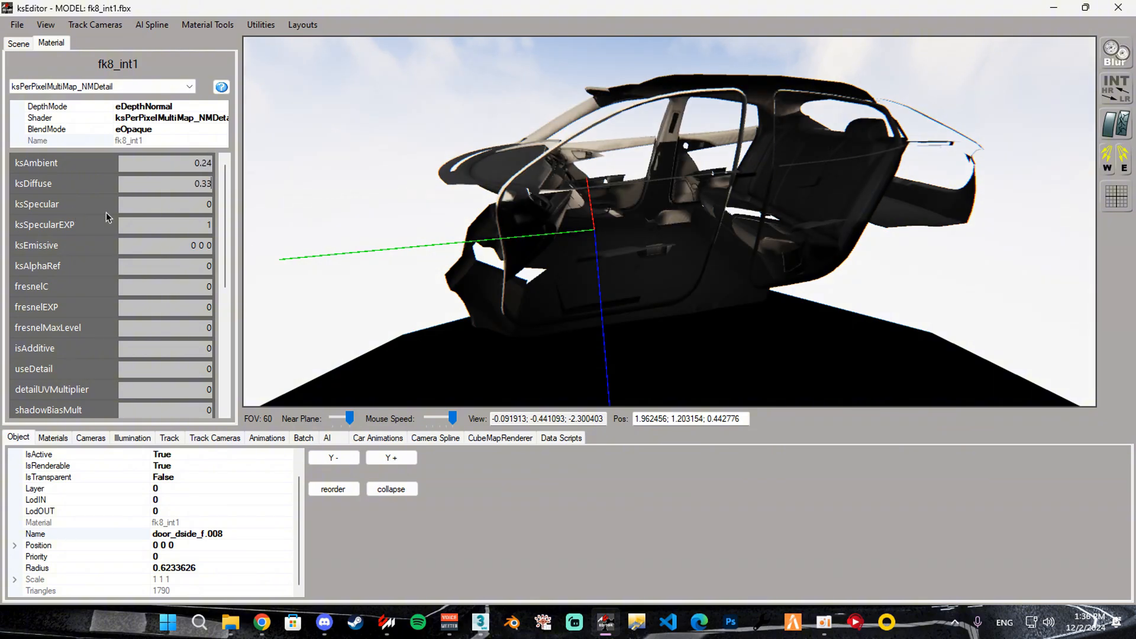
key("Tab")
- Set the material's fresnelC to 0.002, fresnelEXP to 9, fresnelMaxLevel to 0.00075 and useDetail to 1
left_click_drag(207, 285, 226, 288)
type("0.002")
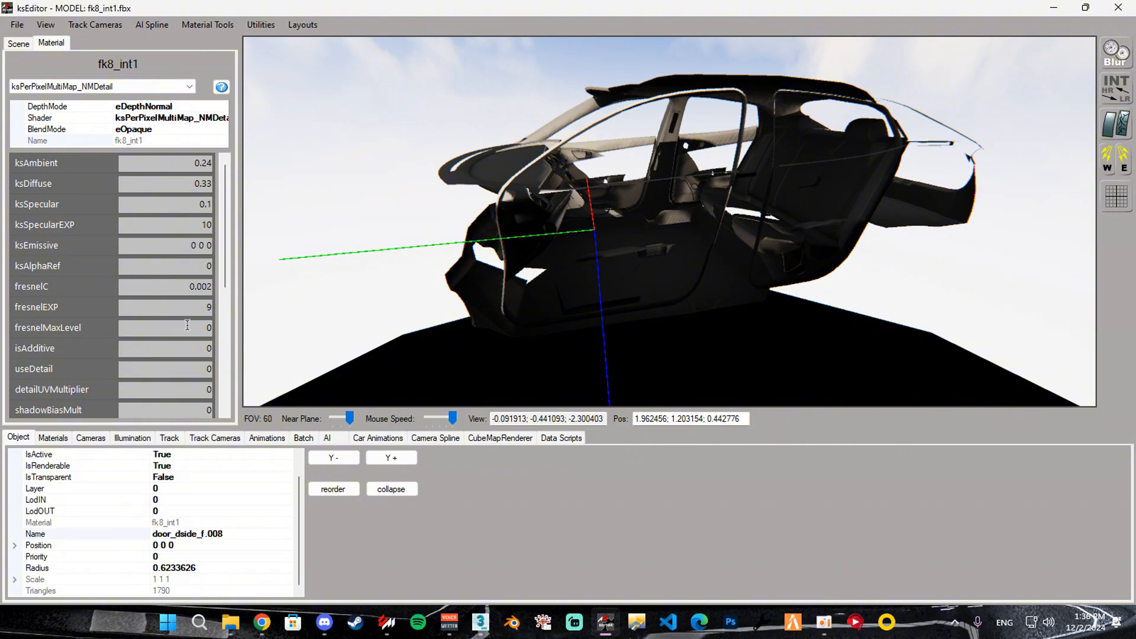
left_click_drag(187, 325, 223, 334)
type("0.00075")
double_click(211, 350)
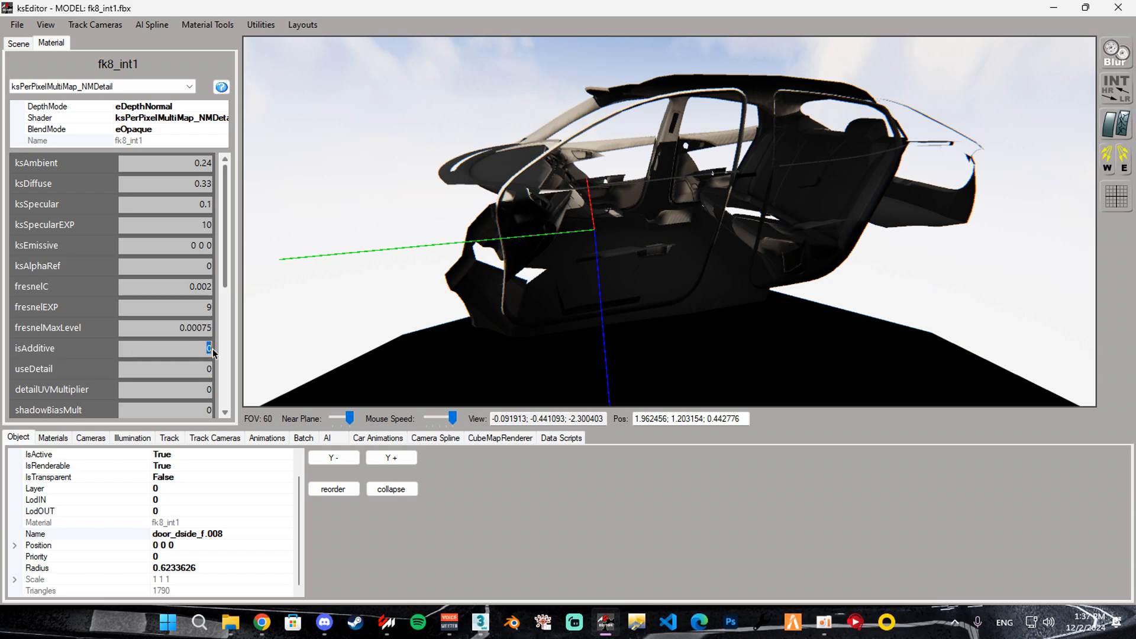
double_click(191, 370)
type("1")
- Load FLAT_NM.dds from the fk8 texture folder as the material's txNormal texture
scroll(186, 367, "down", 2)
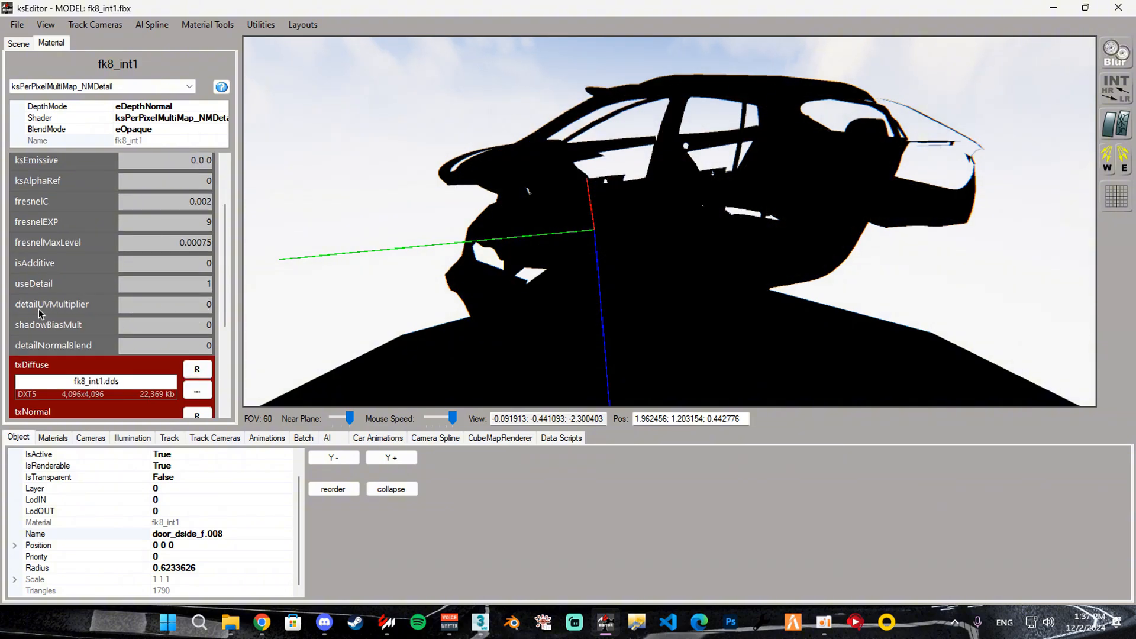
scroll(65, 310, "down", 3)
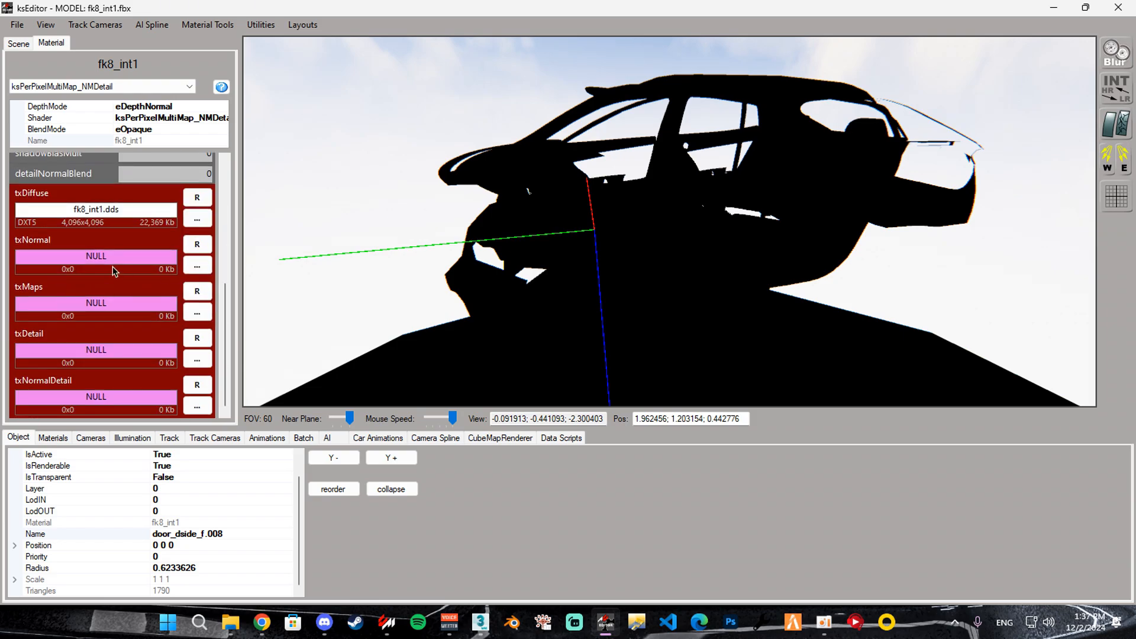
left_click(197, 265)
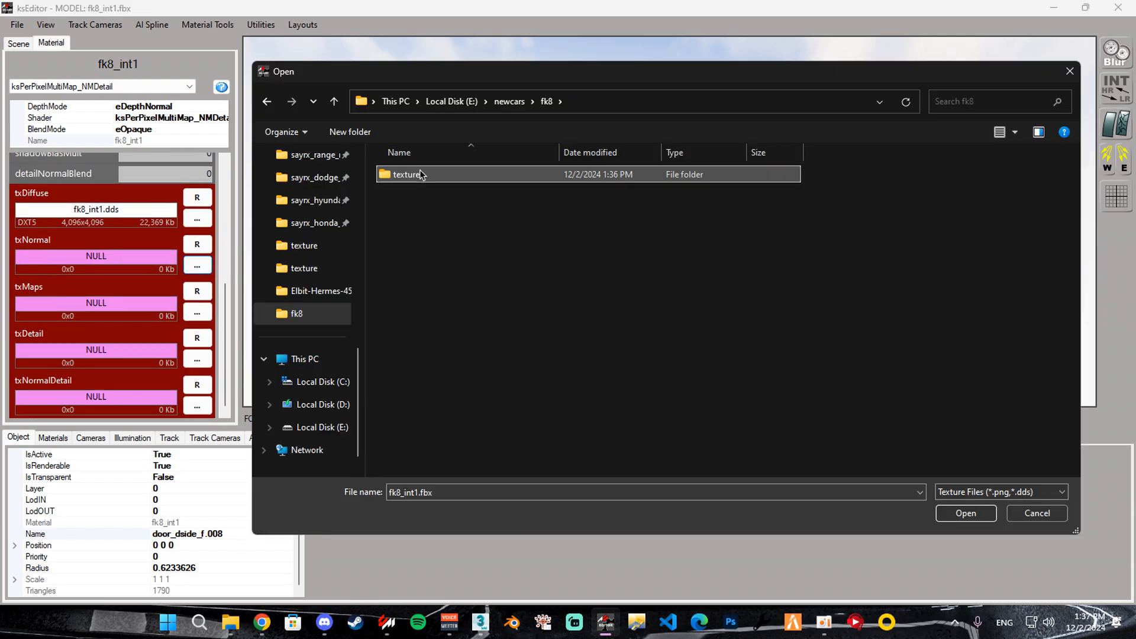
left_click(720, 281)
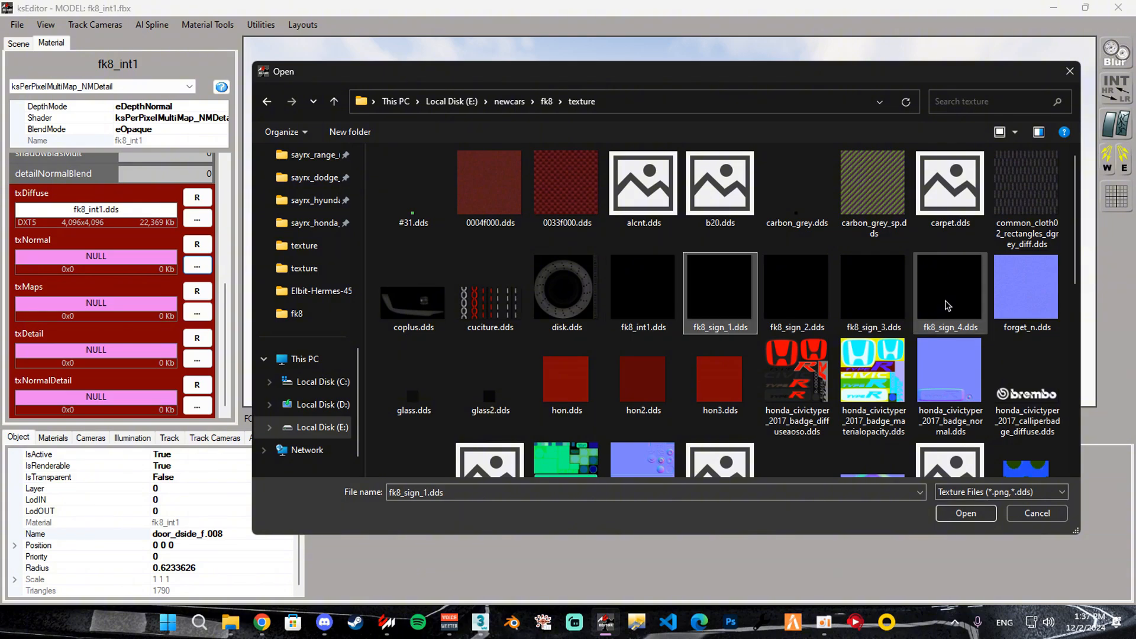
left_click(796, 289)
scroll(636, 273, "down", 2)
left_click(1049, 203)
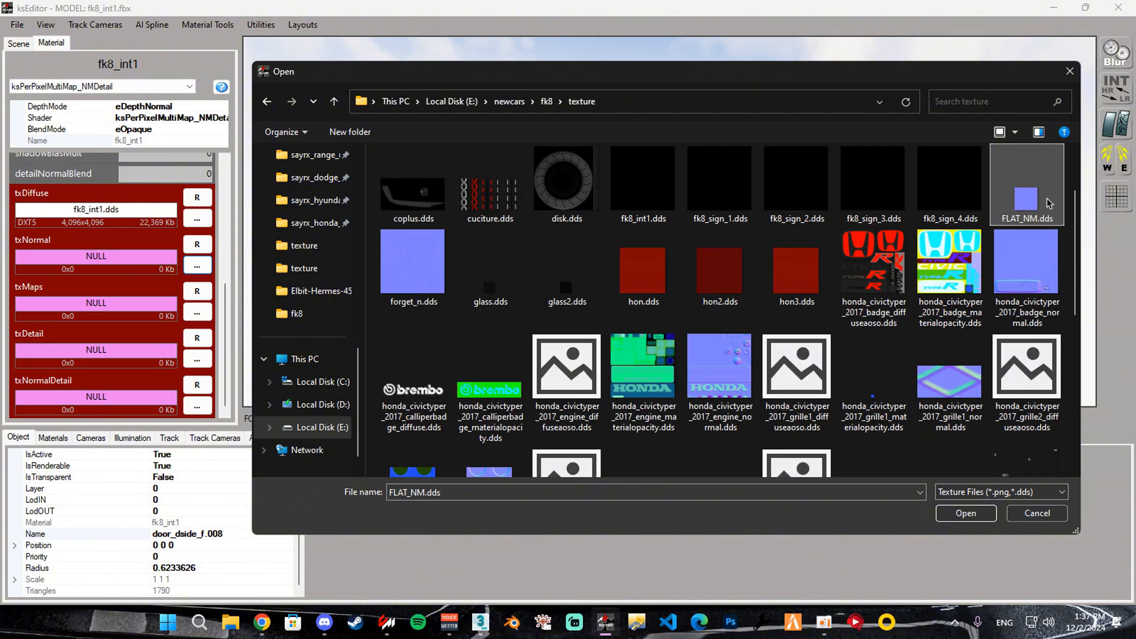
double_click(1035, 206)
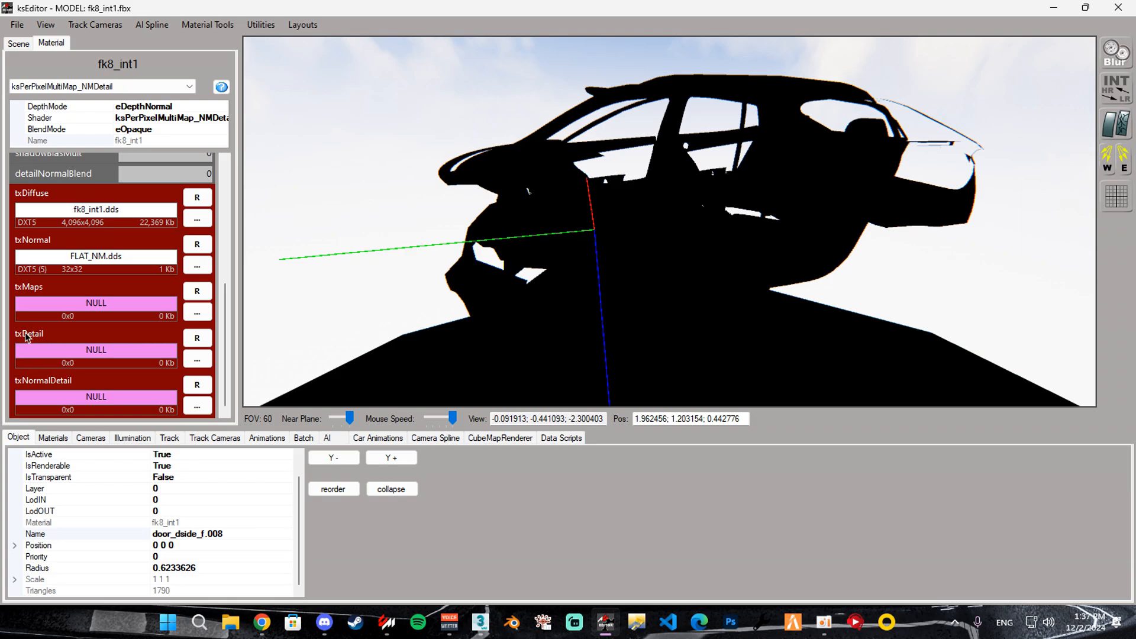
- Load leather.dds as the txDetail texture and leather_bump.dds as the txNormalDetail texture from the fk8 texture folder
left_click(197, 360)
key("Right")
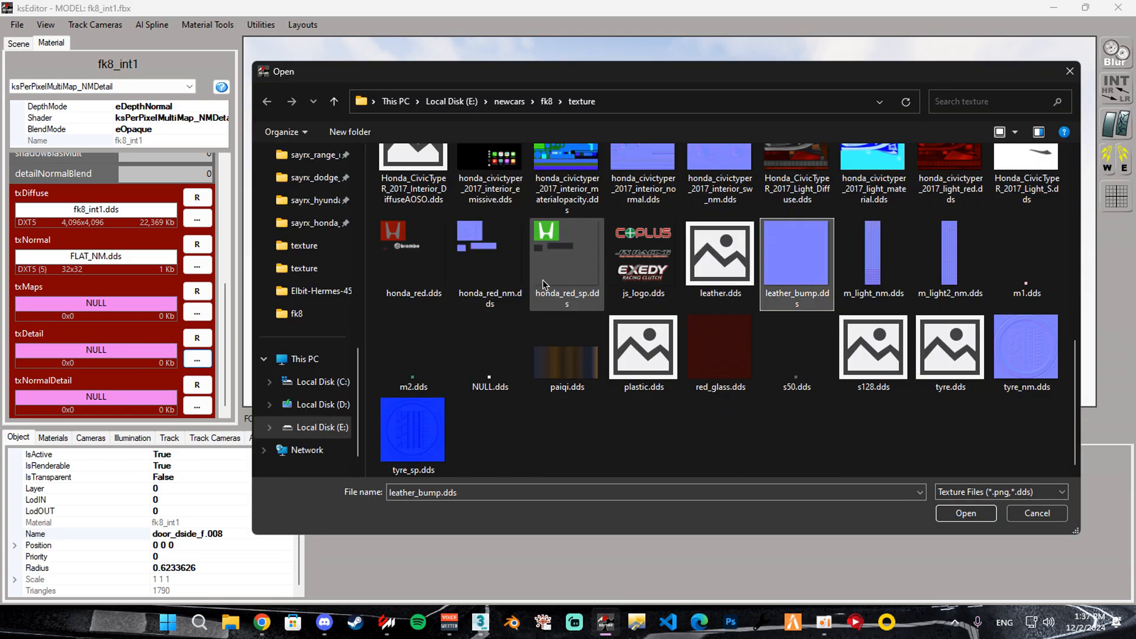
key("Left")
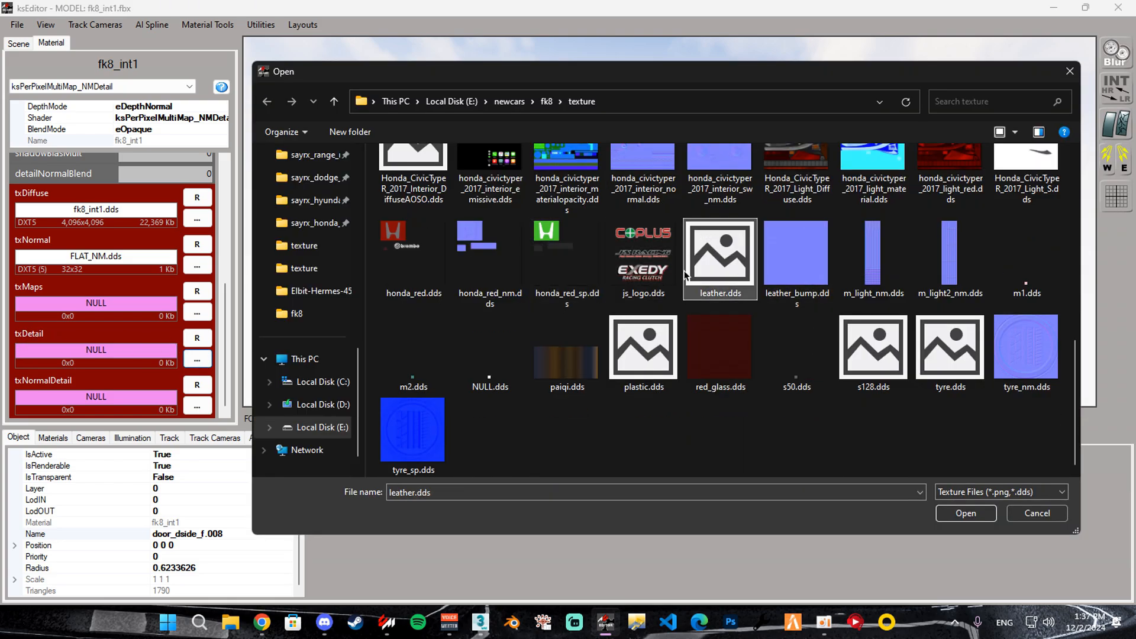
double_click(720, 265)
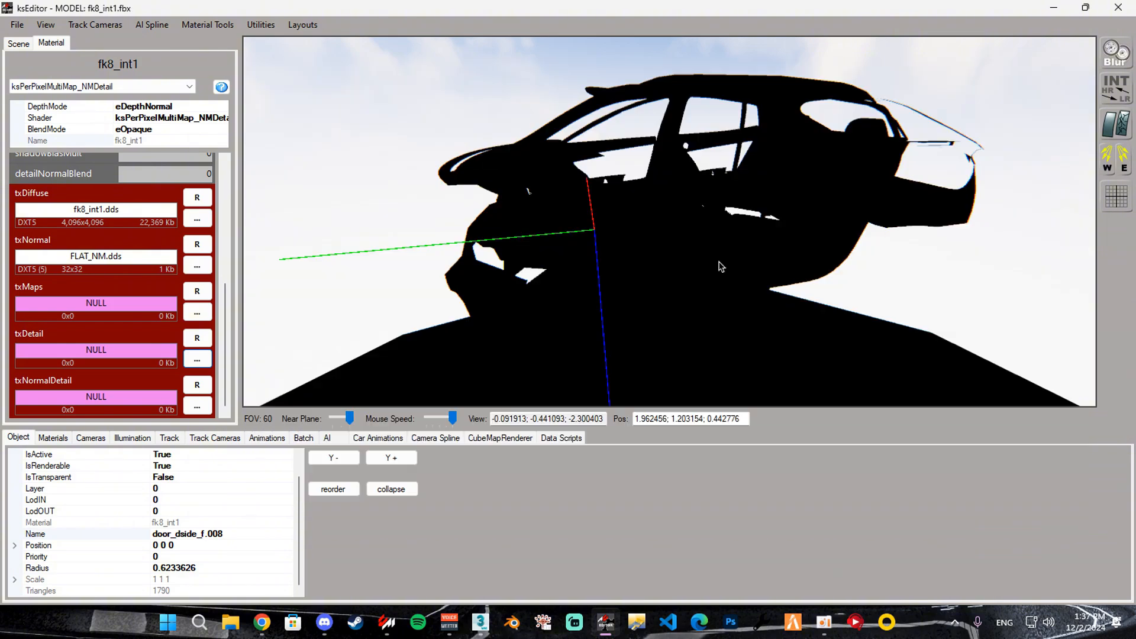
left_click(205, 408)
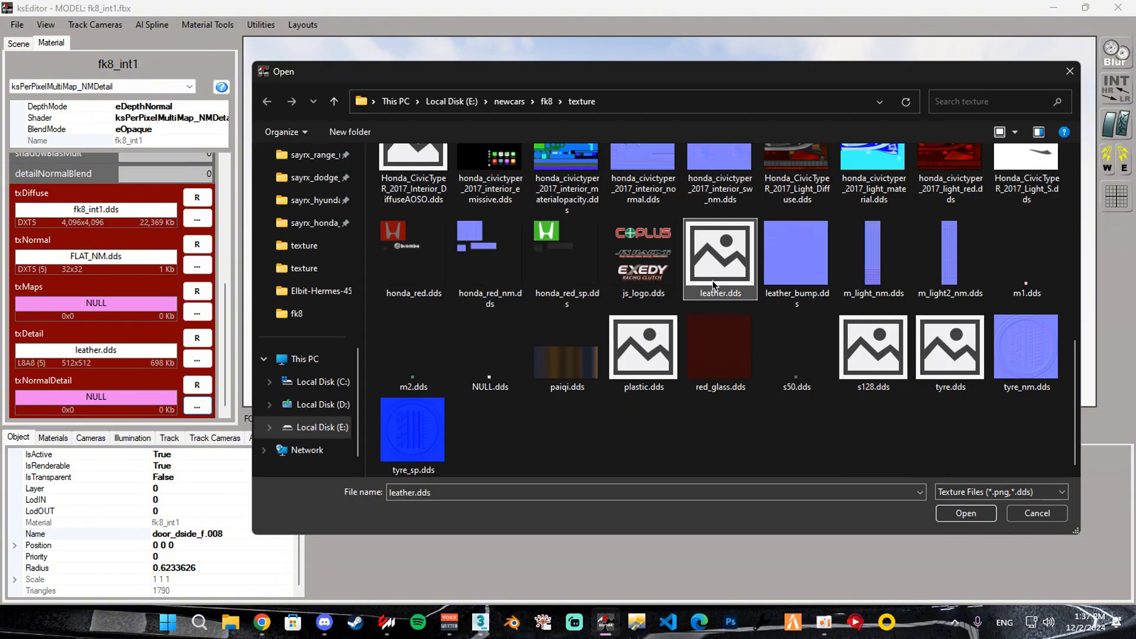
double_click(781, 259)
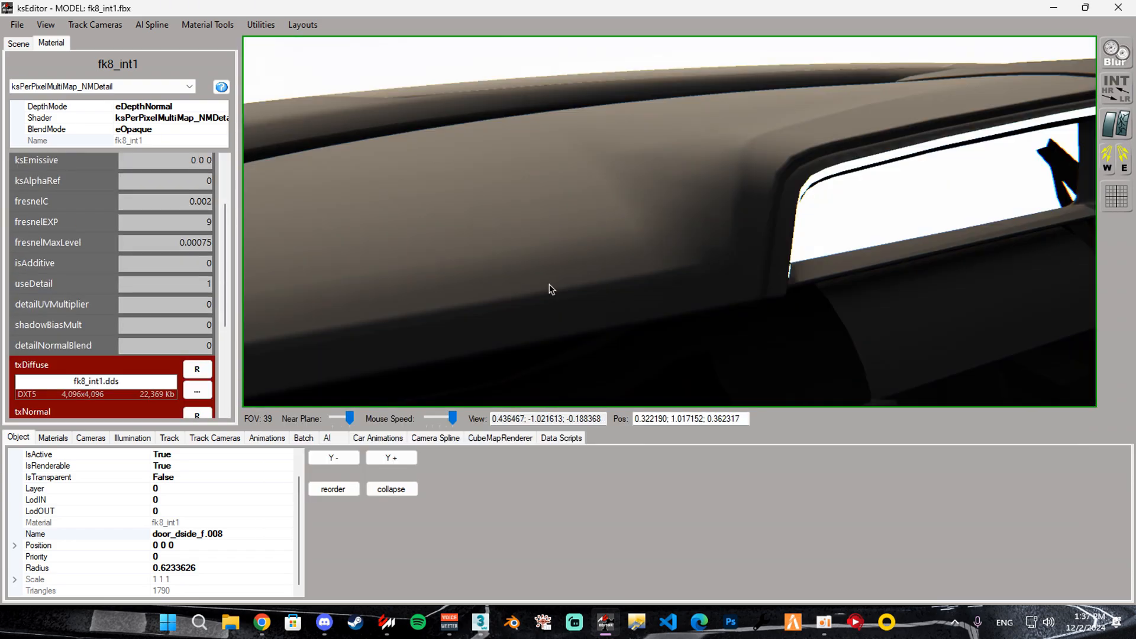
- Inspect the dashboard surface up close and set the material's detailUVMultiplier to 23
scroll(600, 236, "up", 10)
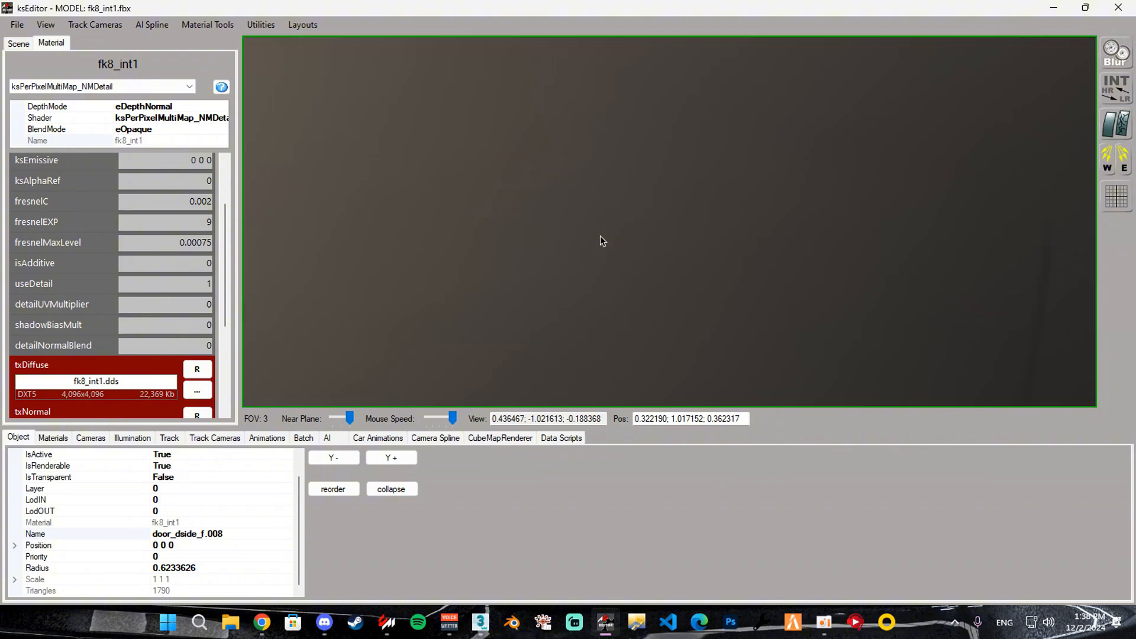
scroll(600, 236, "down", 10)
mouse_move(600, 235)
left_mouse_down()
mouse_move(564, 242)
mouse_move(599, 250)
left_mouse_up()
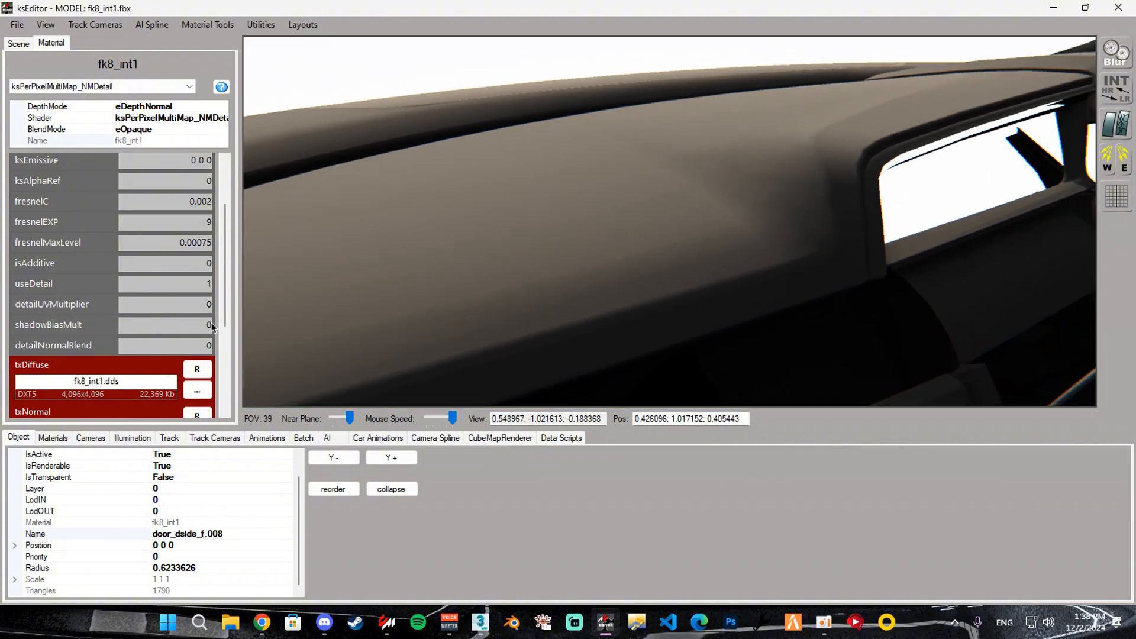
type("23")
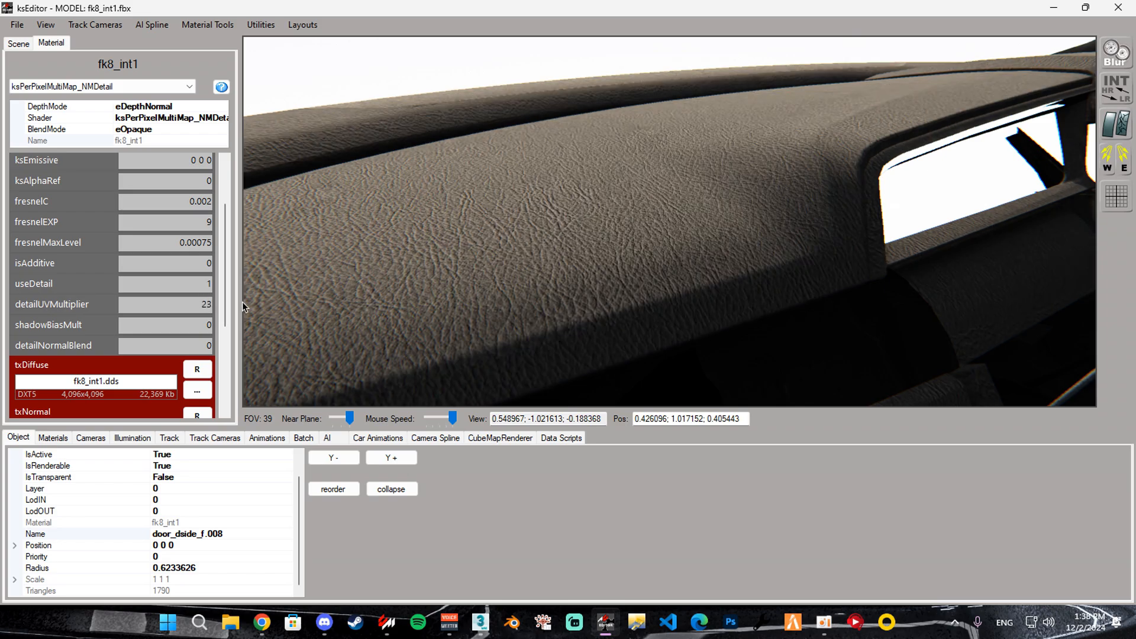
- Set the material's detailUVMultiplier to 93 and check the leather grain on the dashboard
scroll(506, 261, "up", 9)
scroll(506, 263, "down", 8)
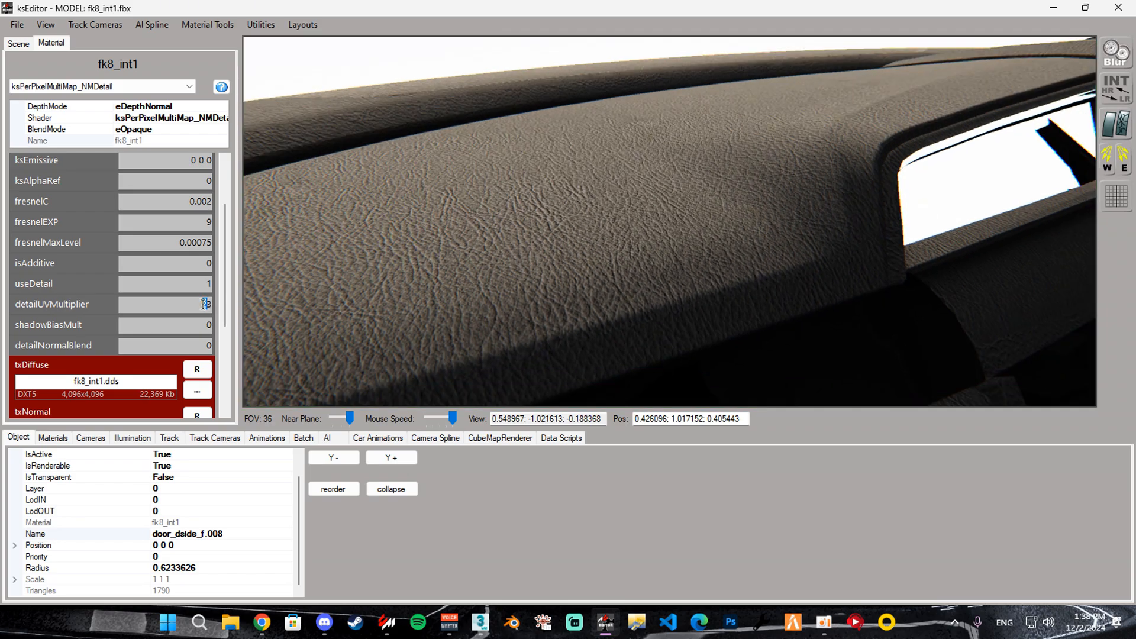
type("9")
left_click_drag(594, 274, 681, 275)
scroll(654, 269, "down", 2)
scroll(718, 264, "up", 6)
scroll(626, 286, "up", 1)
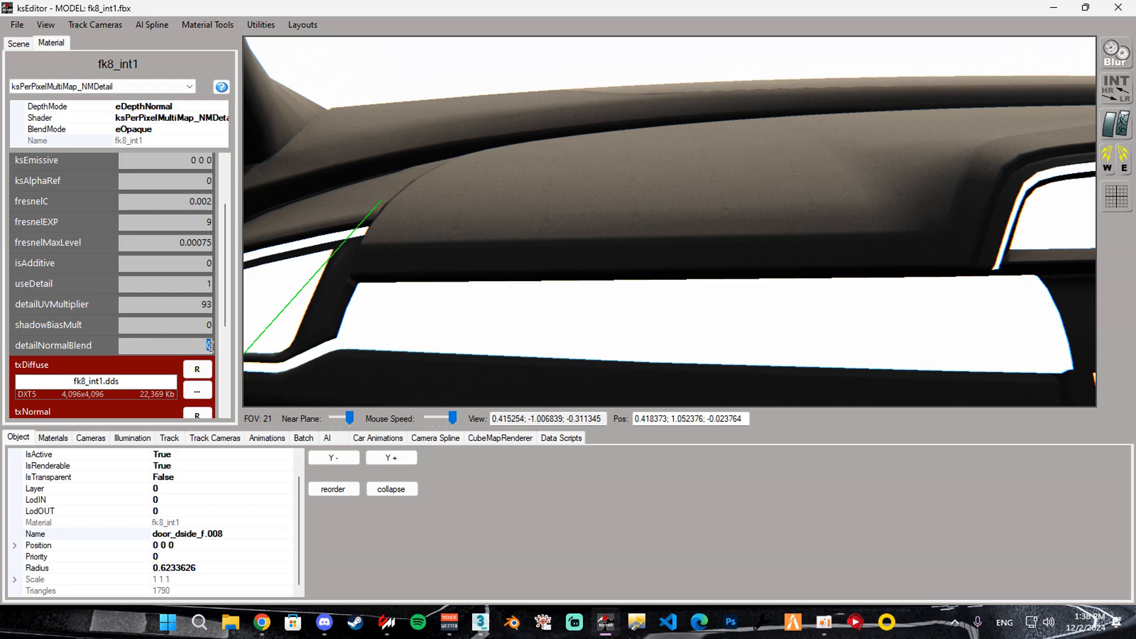
- Set the material's detailNormalBlend to 1 and check the dashboard's leather detail
type("1")
left_click_drag(504, 308, 618, 270)
scroll(358, 311, "down", 1)
scroll(212, 352, "down", 2)
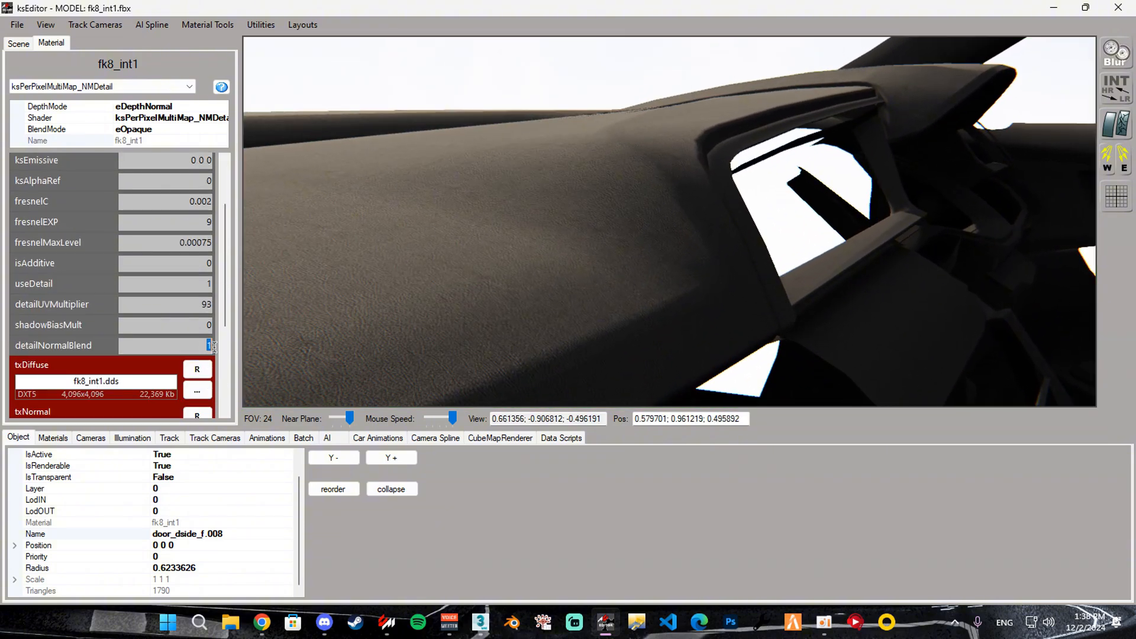
- Set the material's detailNormalBlend back to 0 and view the dashboard and centre console
type("0")
key("Return")
scroll(702, 308, "down", 3)
mouse_move(702, 308)
left_mouse_down()
mouse_move(771, 307)
mouse_move(706, 329)
left_mouse_up()
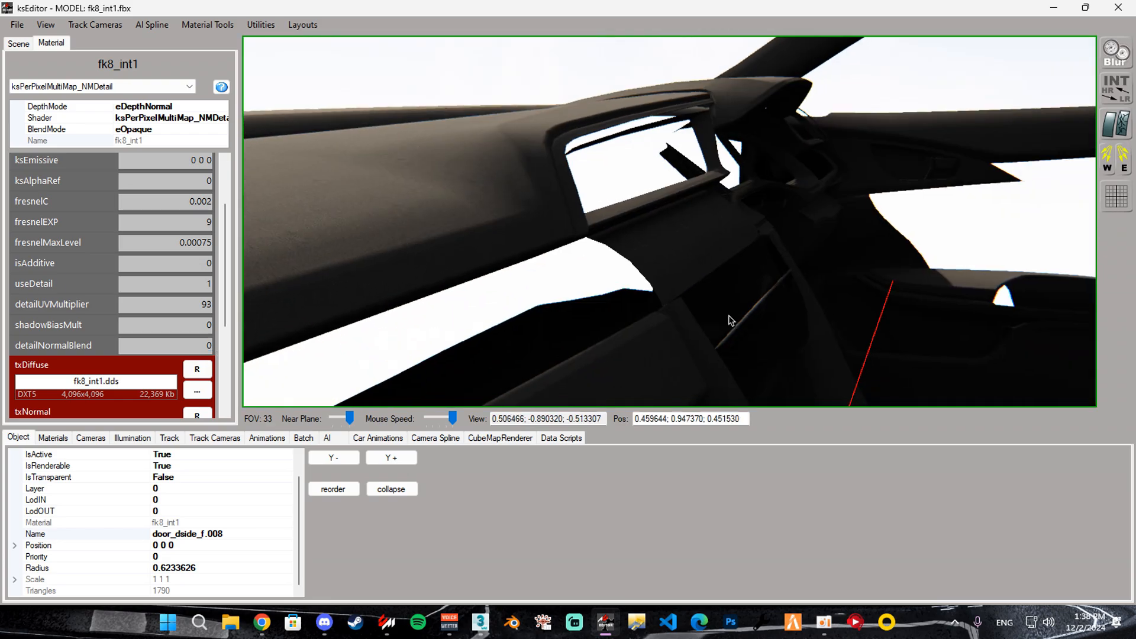
- Save the fk8_int1 model's material settings as persistence
left_click(17, 26)
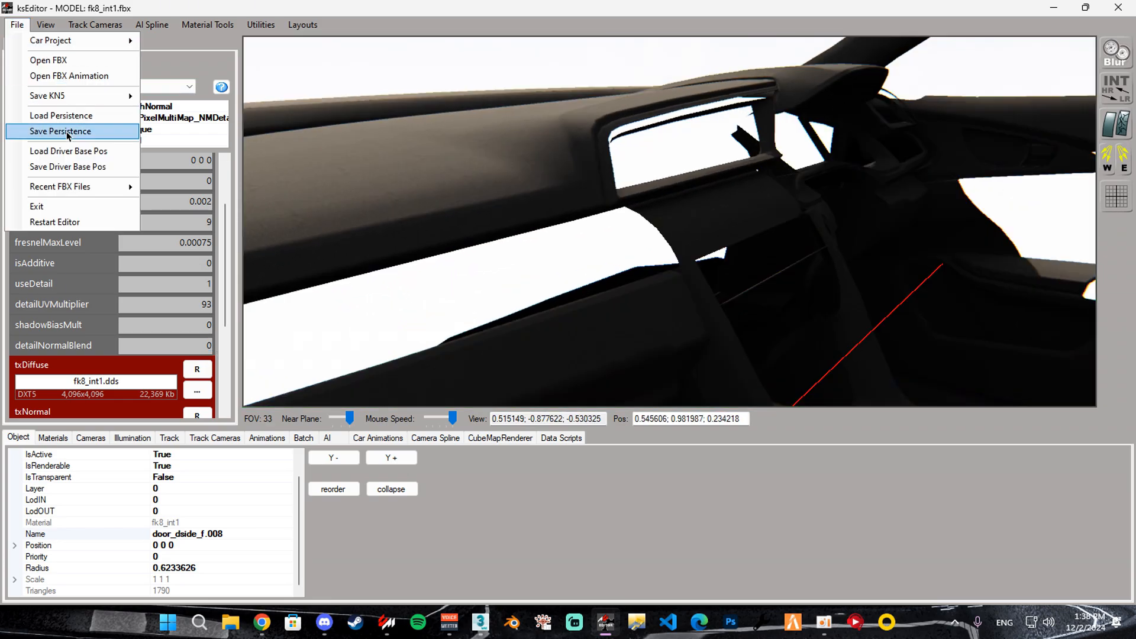
left_click(69, 133)
left_click(583, 354)
scroll(156, 296, "down", 3)
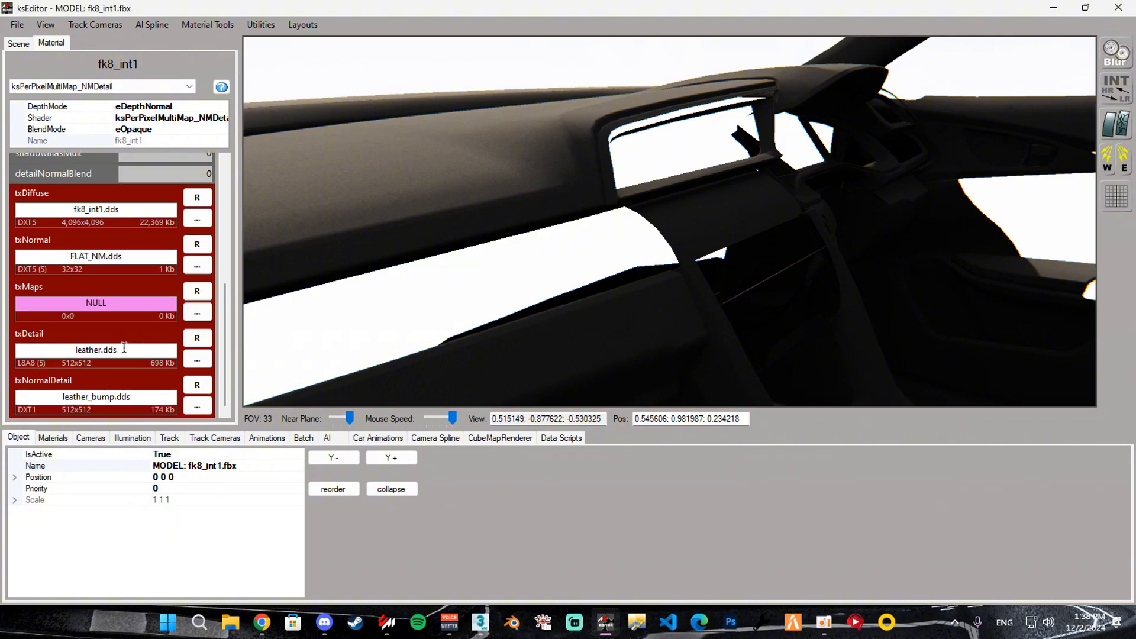
double_click(100, 350)
left_click_drag(119, 350, 58, 354)
left_click(103, 351)
left_click_drag(99, 351, 59, 352)
- Save the persistence again and save the fk8_int1 model as a car KN5 with textures
left_click(16, 24)
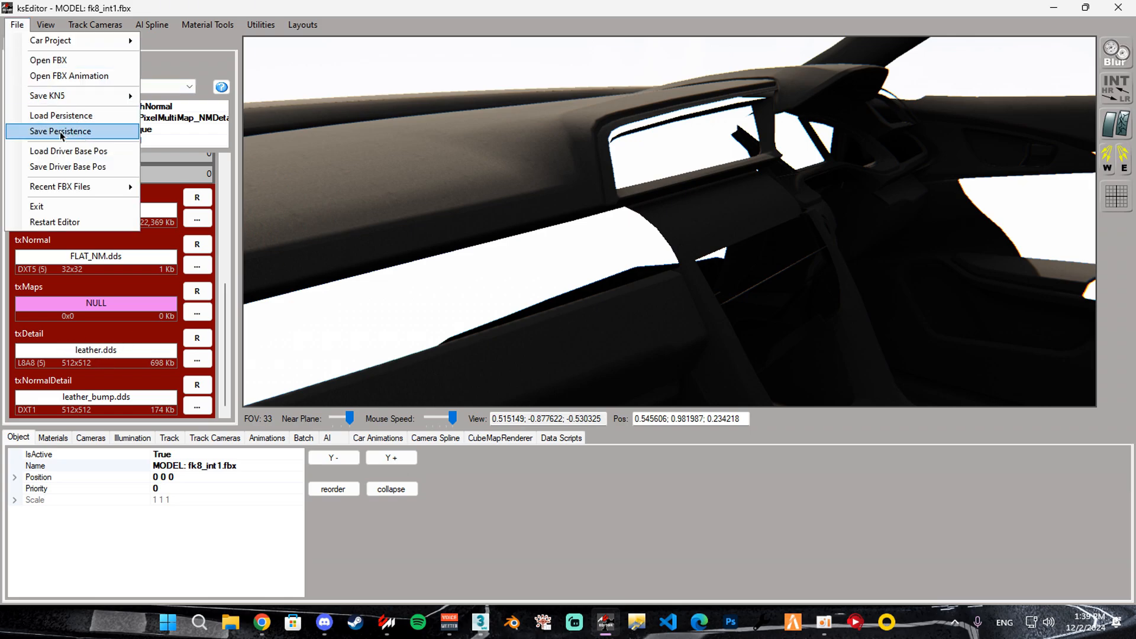
left_click(61, 131)
left_click(17, 25)
mouse_move(95, 101)
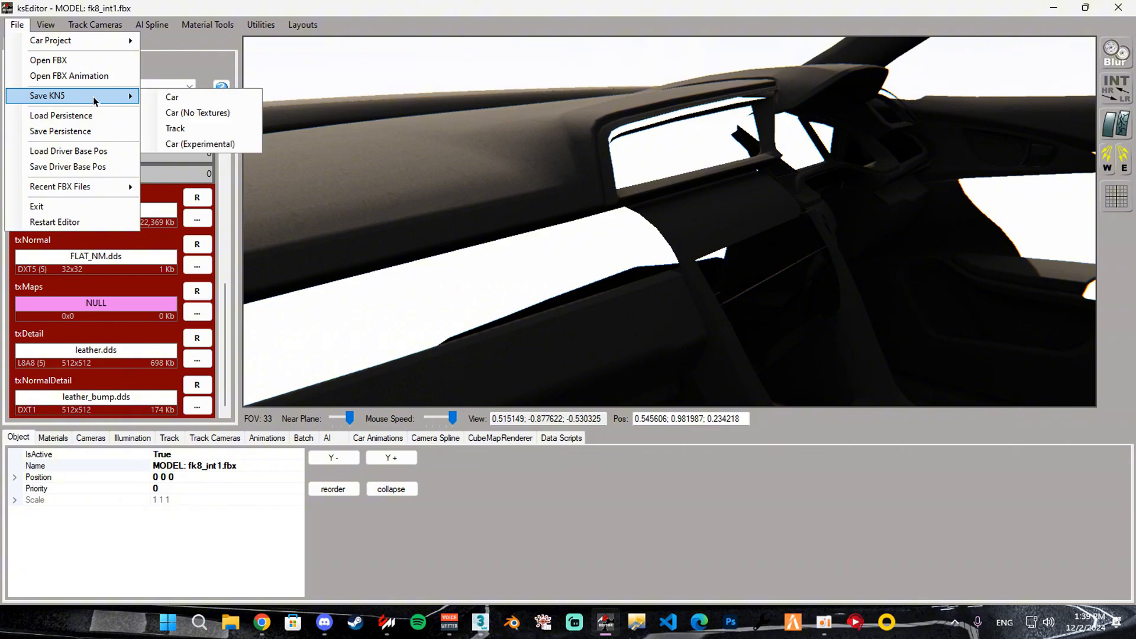
left_click(171, 97)
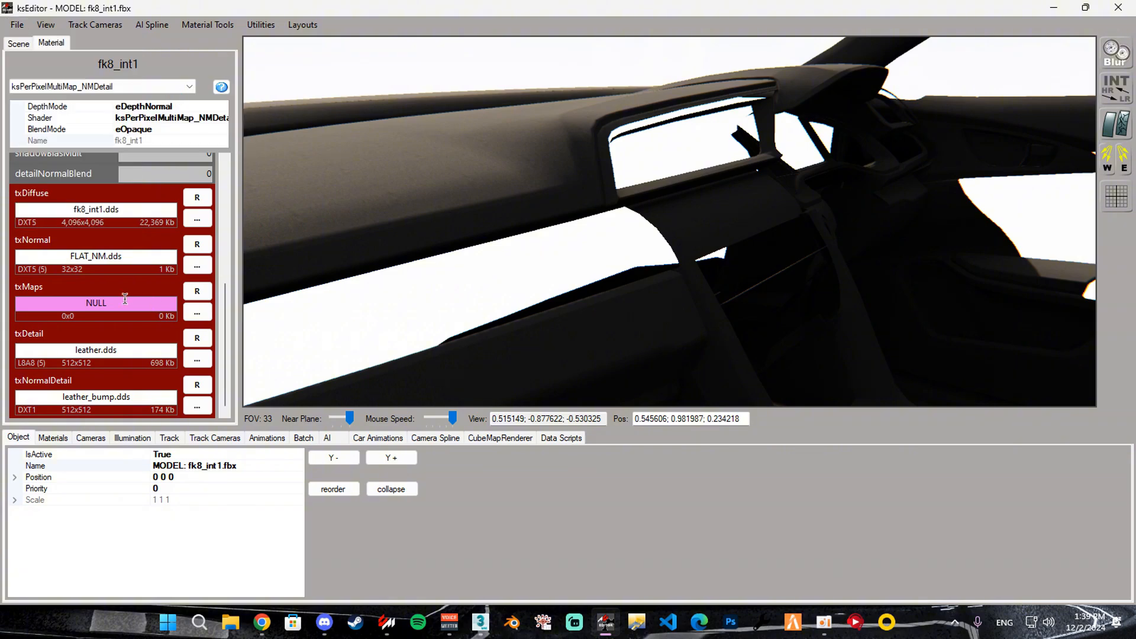
- Switch to Photoshop and open fk8_int1.dds, loading its transparency as an alpha channel
left_click_drag(125, 298, 58, 303)
left_click(112, 307)
left_click(728, 619)
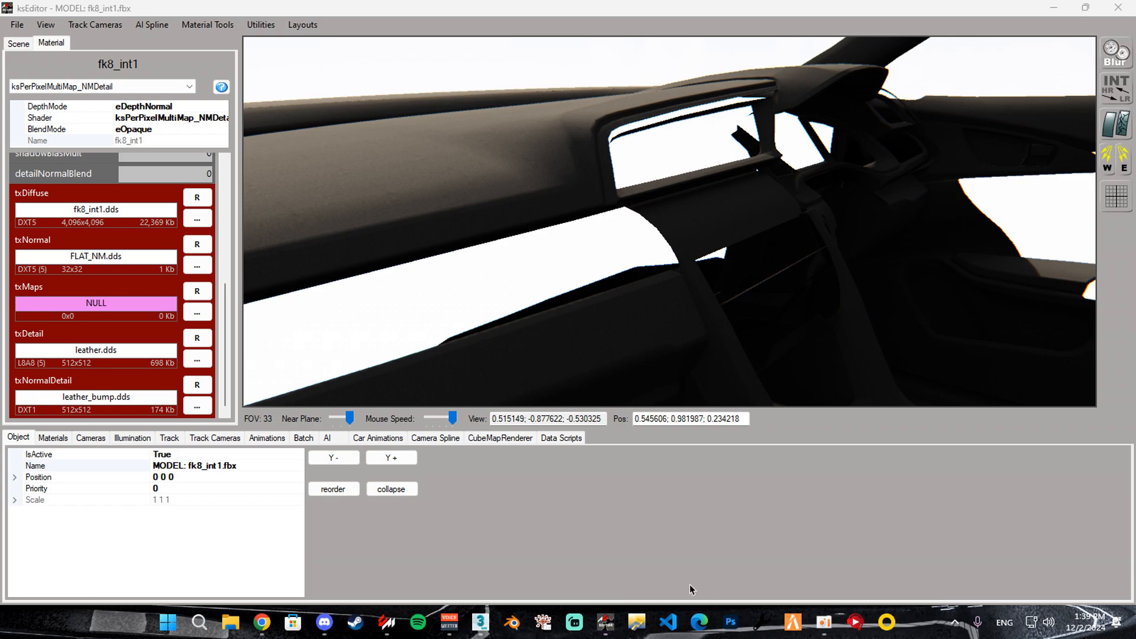
key("alt+Tab")
left_click_drag(585, 71, 754, 81)
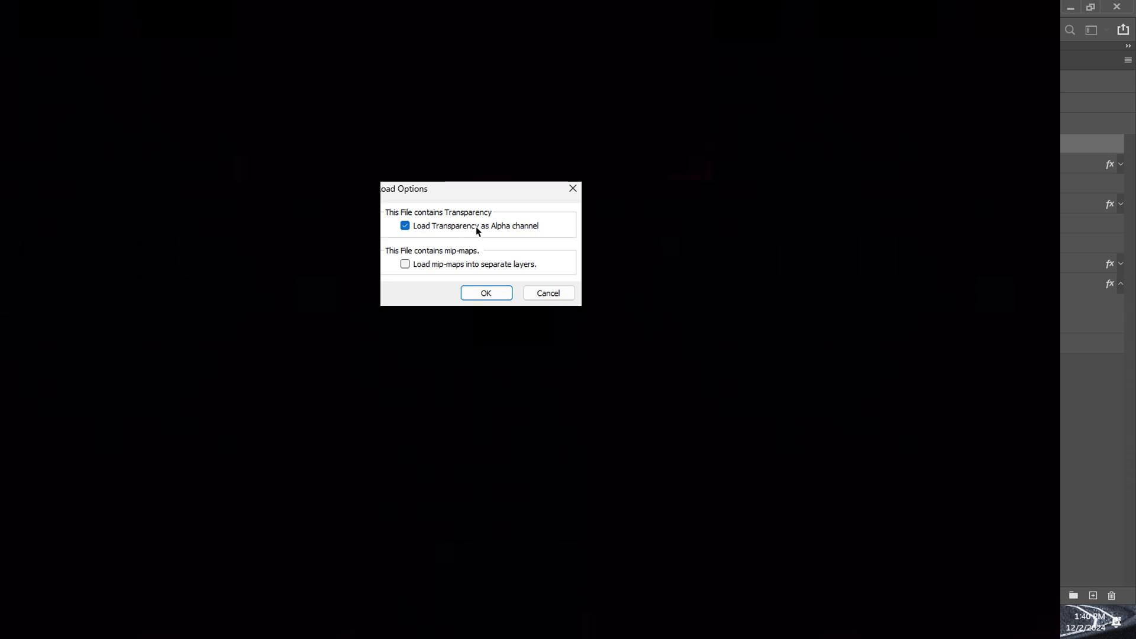
left_click(486, 294)
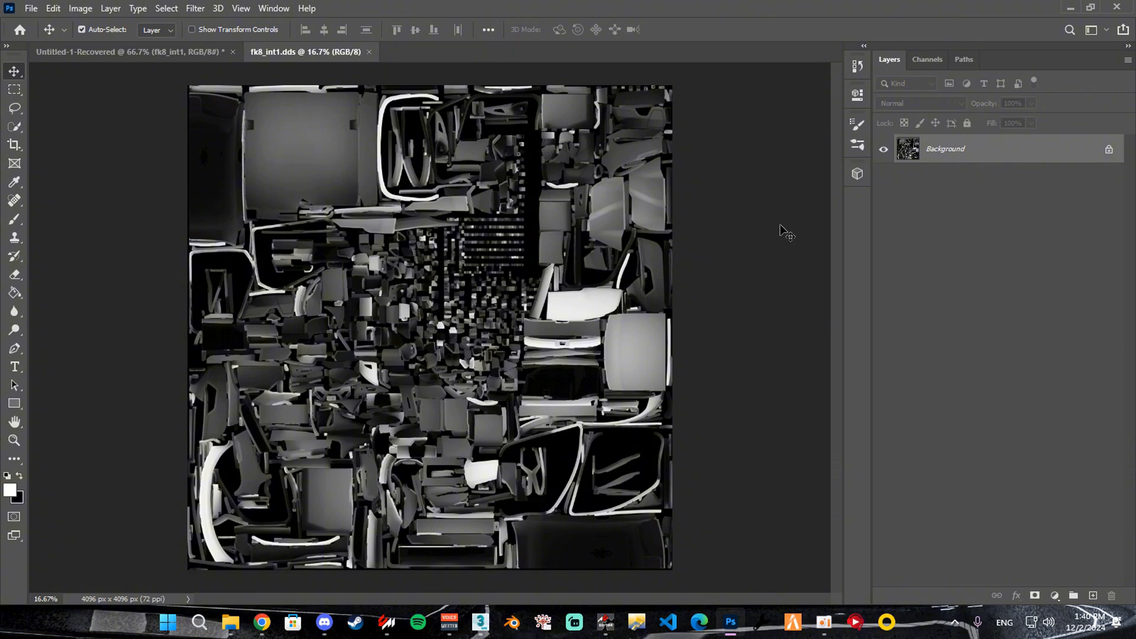
- Compare the texture's individual colour channels and isolate the green channel
left_click(923, 62)
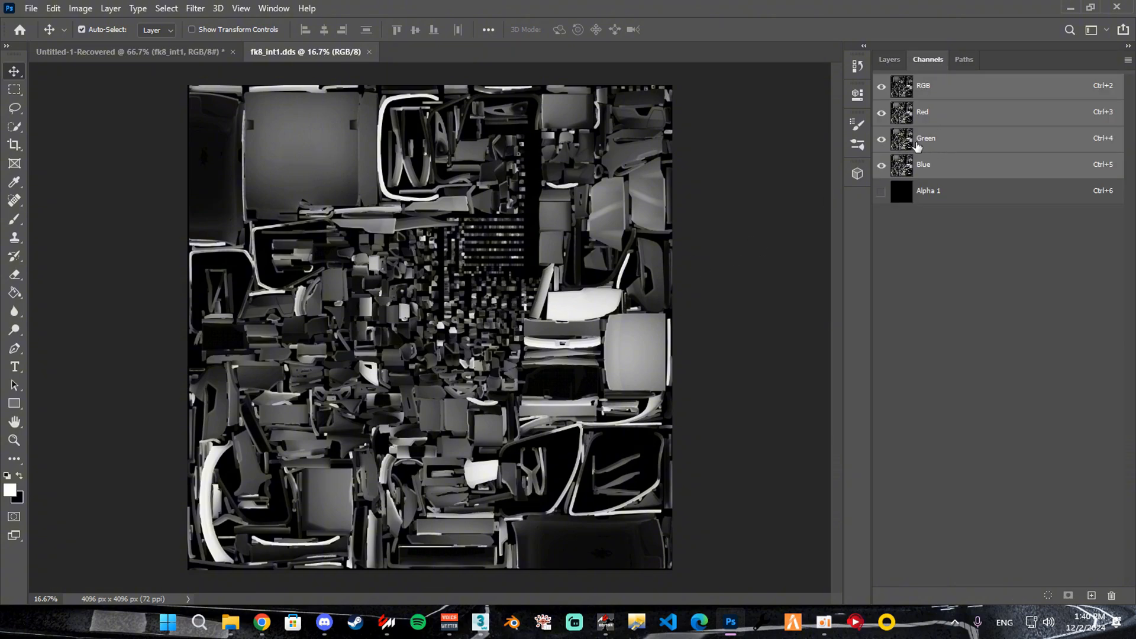
left_click(943, 142)
left_click(929, 114)
left_click(931, 167)
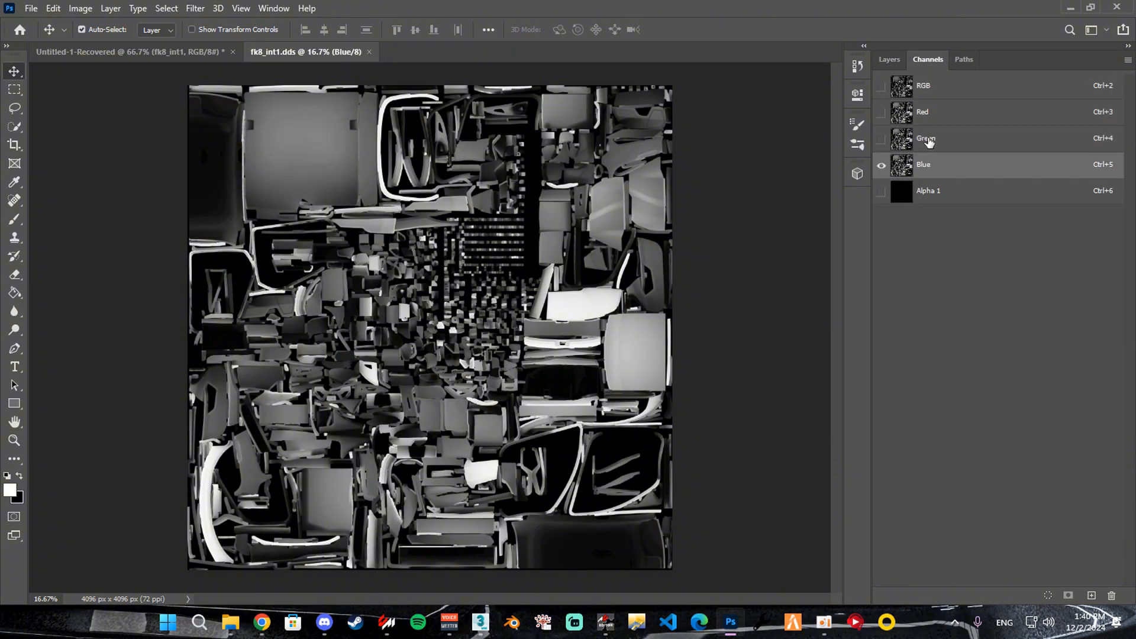
left_click(929, 142)
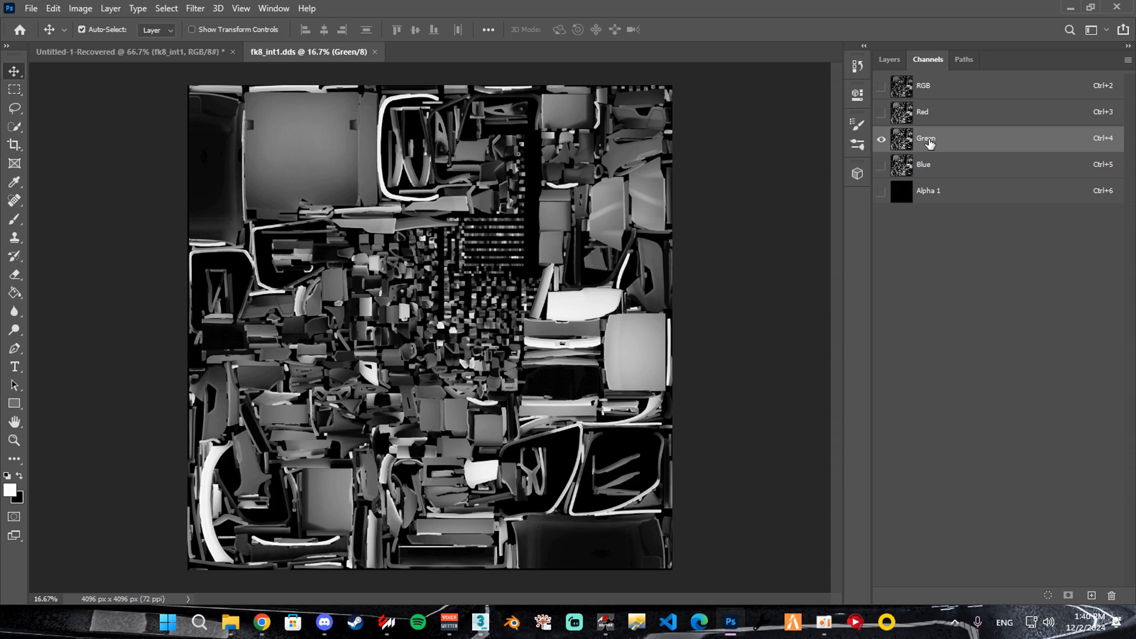
- Paint the entire green channel white with a 5000 px Brush at 100% hardness, and restore the RGB composite view
left_click(15, 220)
left_click(103, 29)
left_click(168, 75)
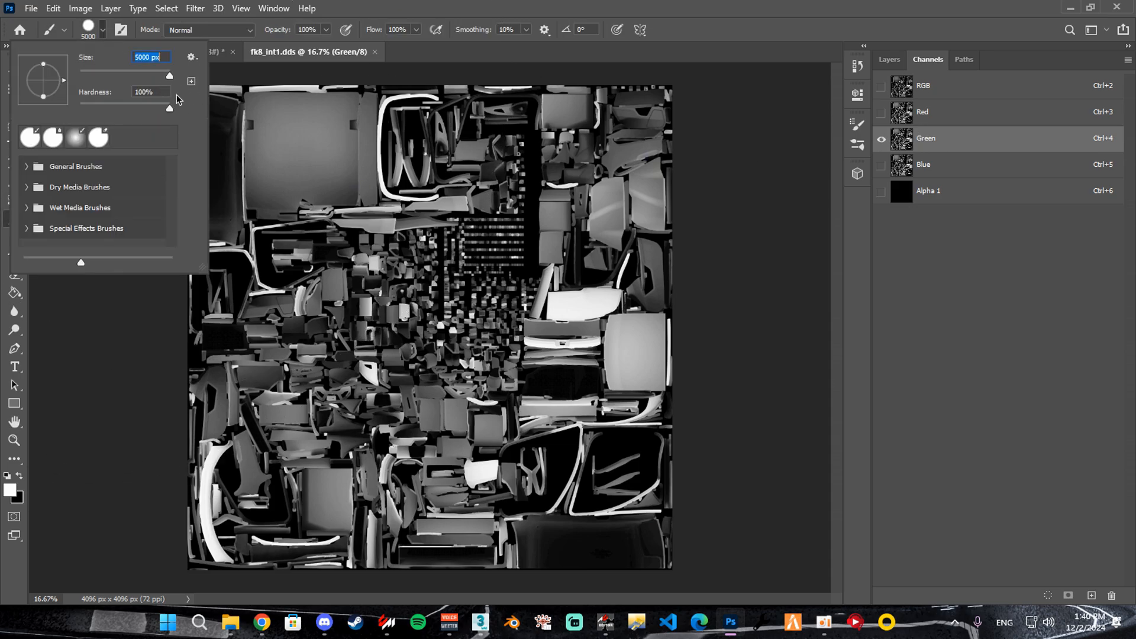
left_click(212, 108)
mouse_move(254, 201)
left_mouse_down()
mouse_move(634, 190)
mouse_move(411, 375)
mouse_move(210, 418)
mouse_move(227, 416)
left_mouse_up()
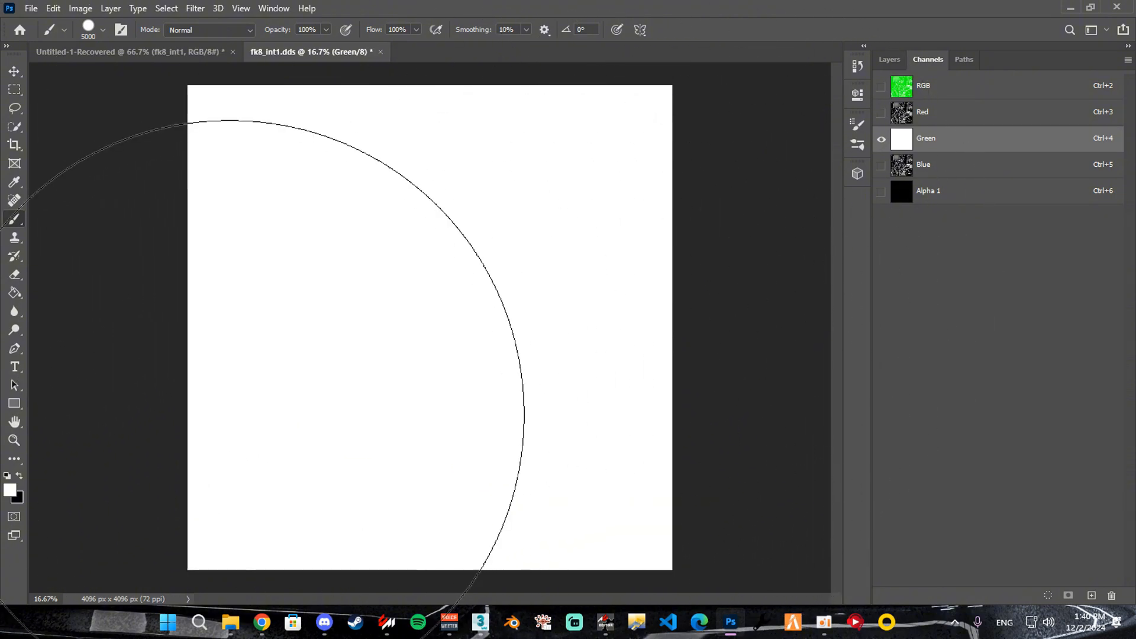
left_click(926, 88)
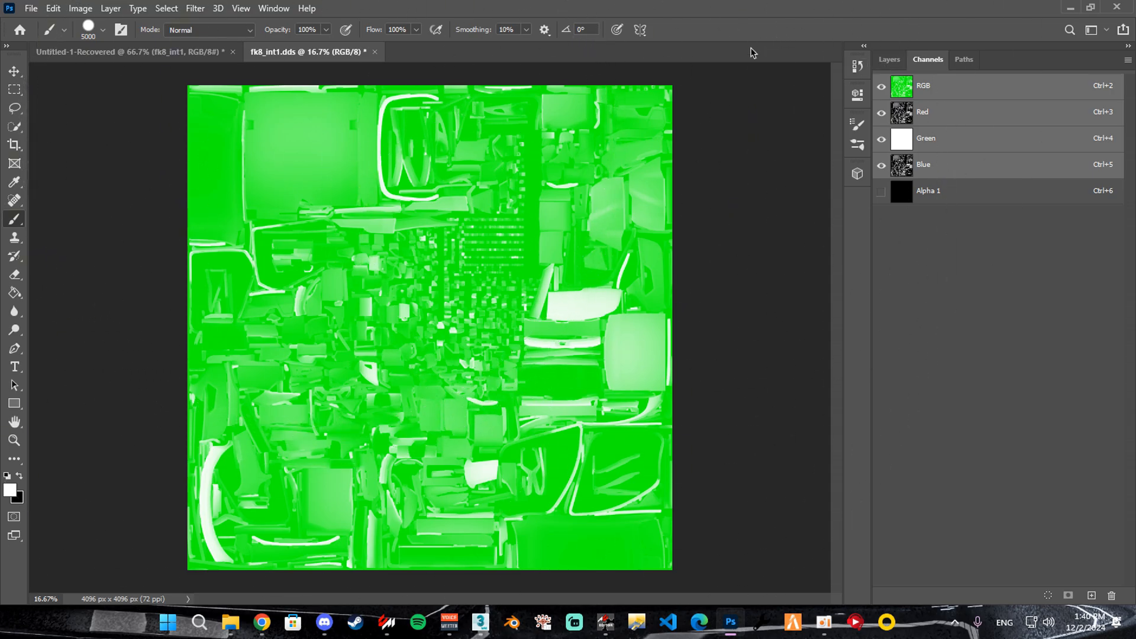
left_click(890, 60)
- Save the edited texture as fk8_int1_map.dds in the fk8 texture folder, using the Intel Texture Works format
left_click(606, 622)
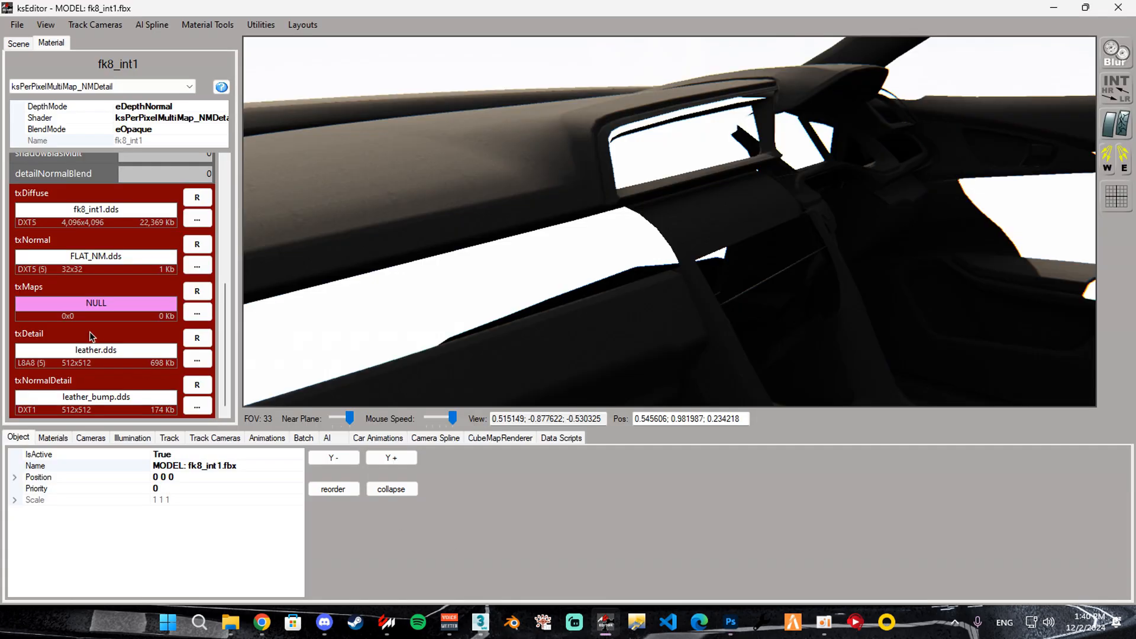
key("alt+Tab")
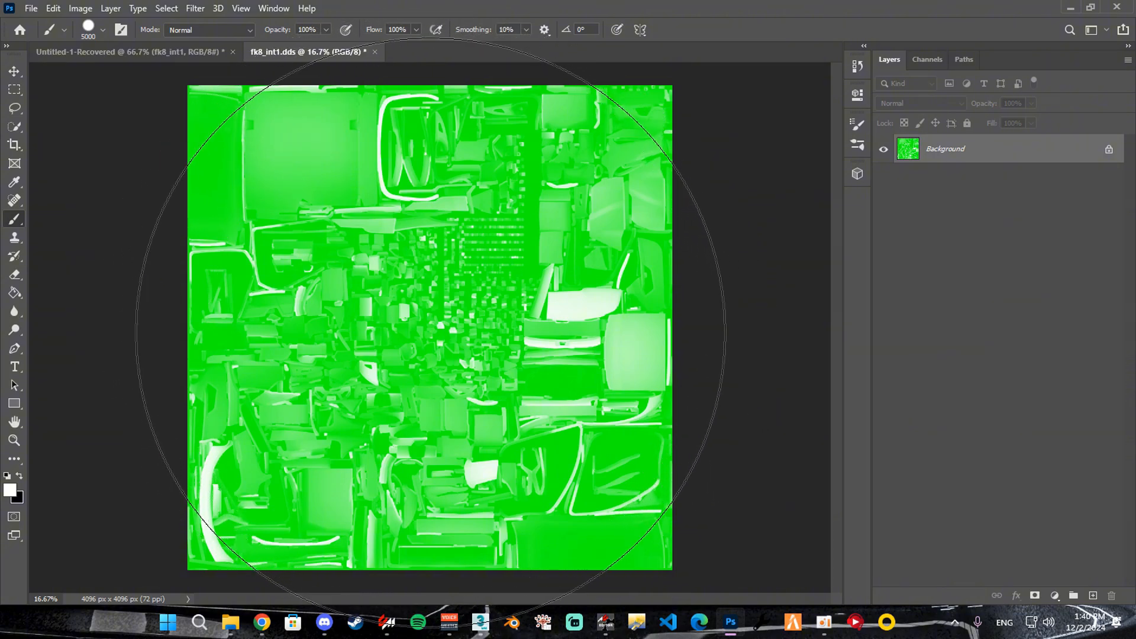
left_click(31, 8)
left_click(45, 180)
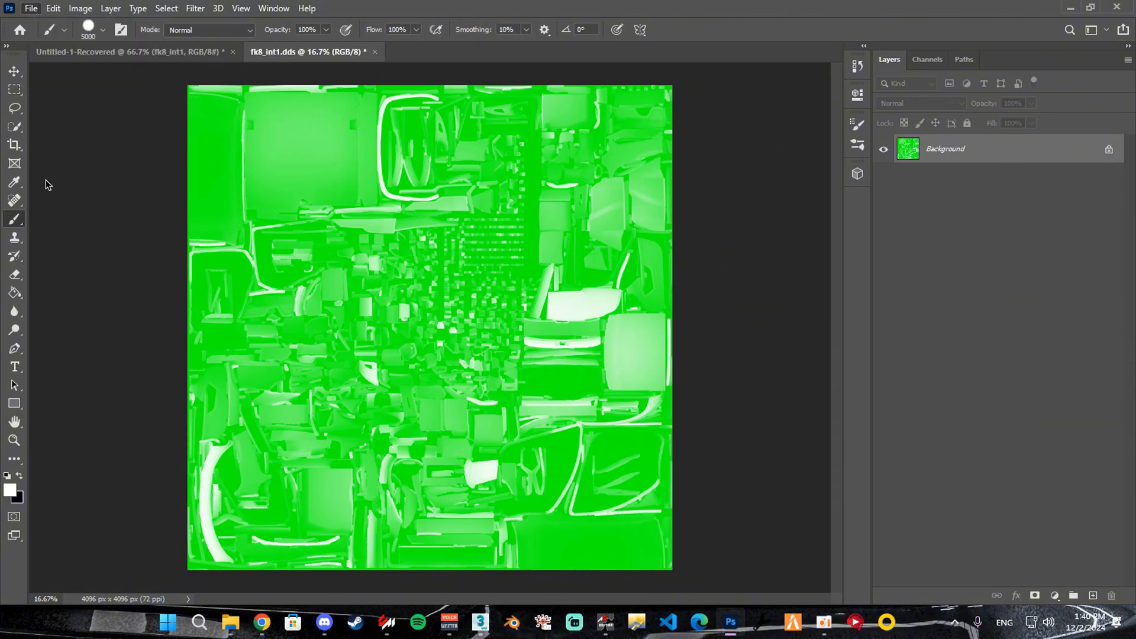
type("_map.dds")
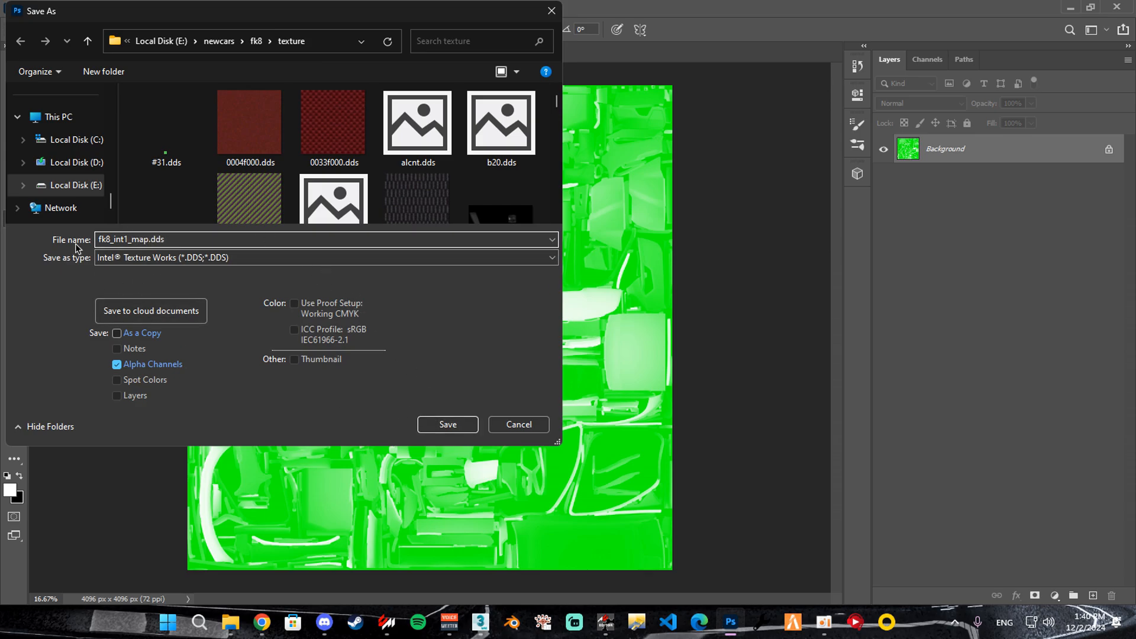
left_click_drag(127, 238, 94, 240)
left_click(145, 240)
left_click(210, 259)
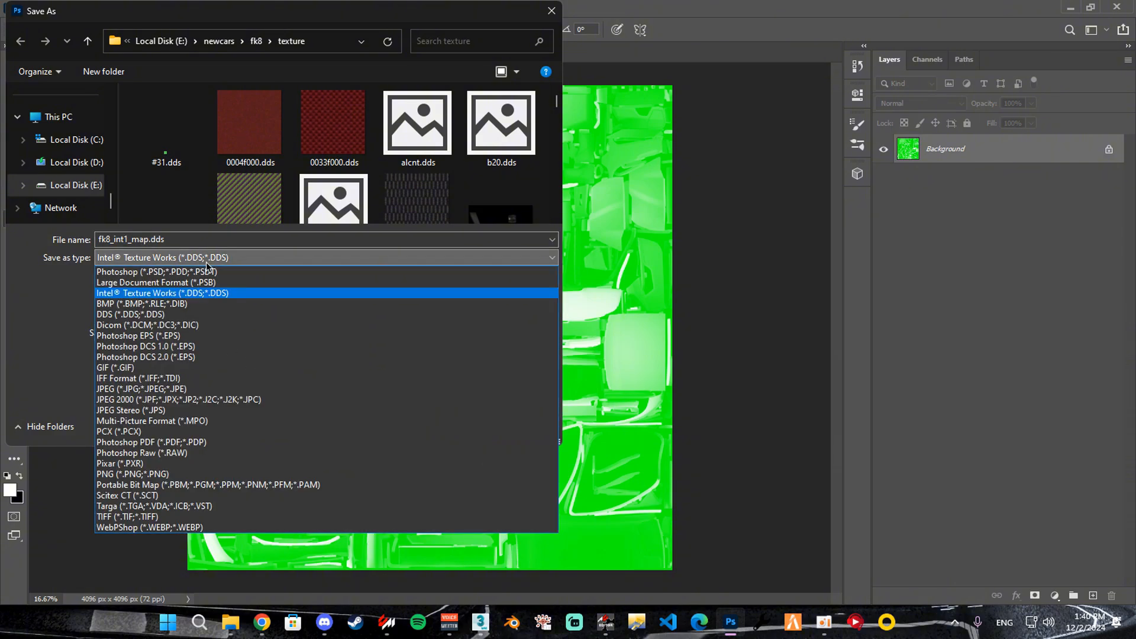
left_click(129, 295)
left_click(439, 425)
- Export the DDS map with texture type Color + Alpha and compression none 32bpp
left_click(509, 177)
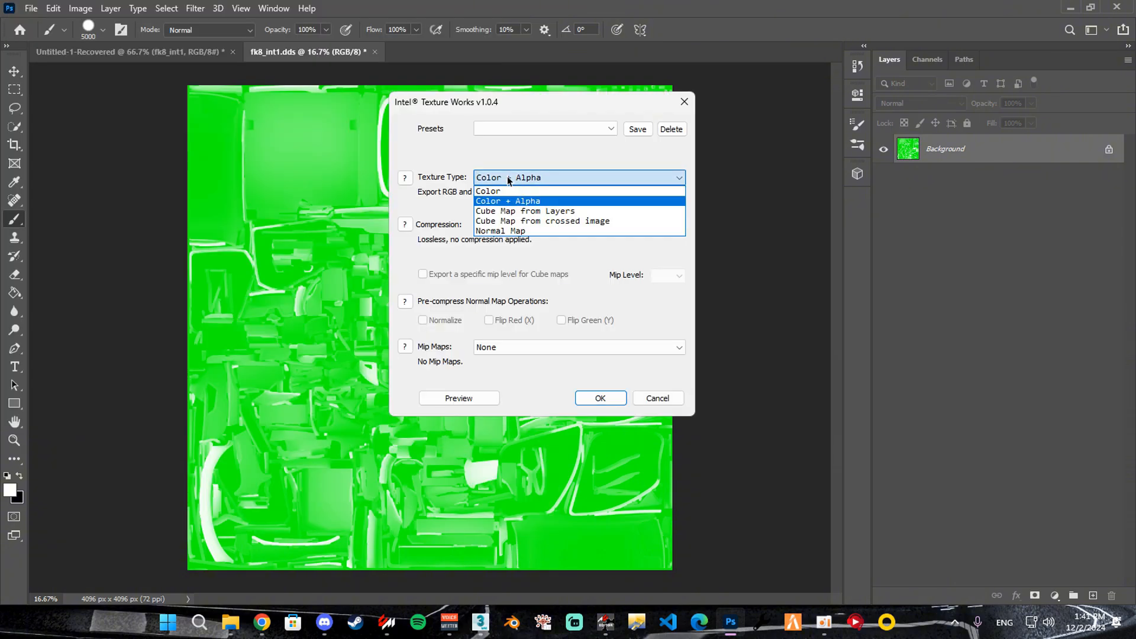
left_click(509, 201)
left_click(497, 224)
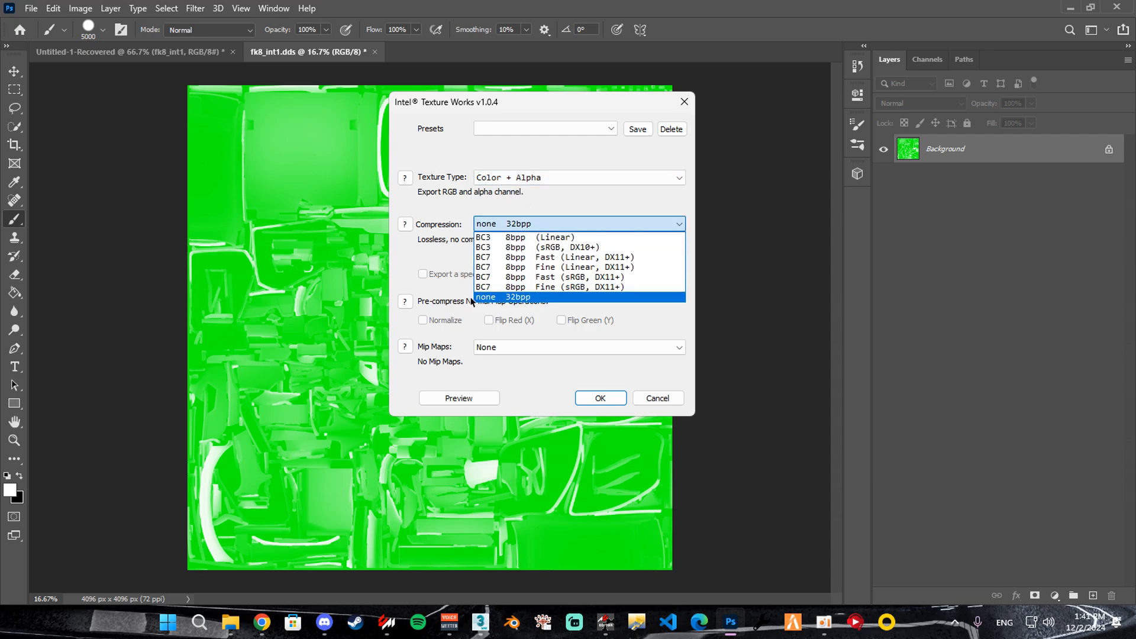
left_click(508, 297)
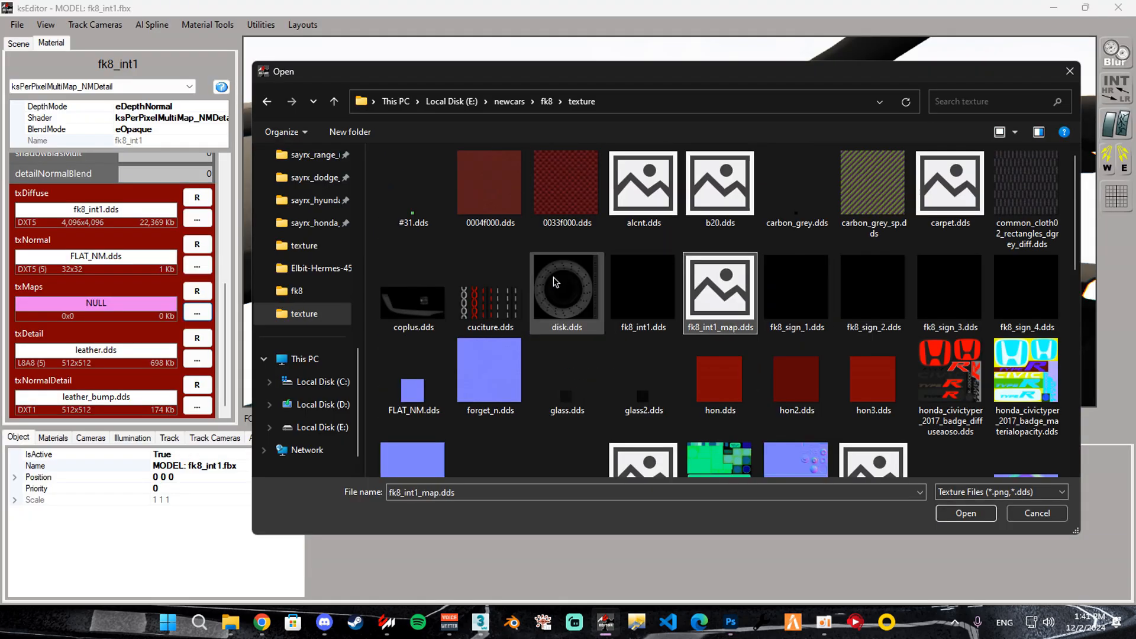
- Assign fk8_int1_map.dds as the fk8_int1 material's txMaps texture in ksEditor
key("Right")
key("Right")
key("Right")
key("Right")
double_click(737, 293)
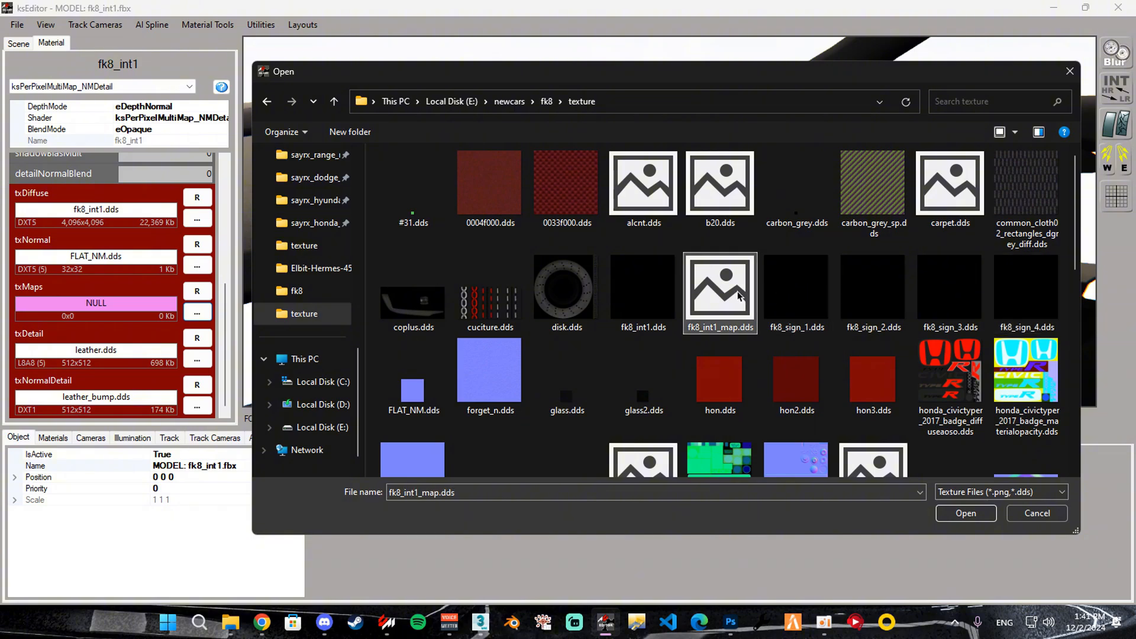
- Try detailNormalBlend values of 1, 5 and 50 on the material and examine the dashboard leather up close
left_click_drag(710, 285, 363, 243)
scroll(482, 296, "up", 3)
scroll(481, 296, "down", 4)
scroll(199, 263, "down", 3)
type("1")
scroll(424, 269, "up", 3)
double_click(209, 260)
type("5")
scroll(363, 243, "up", 7)
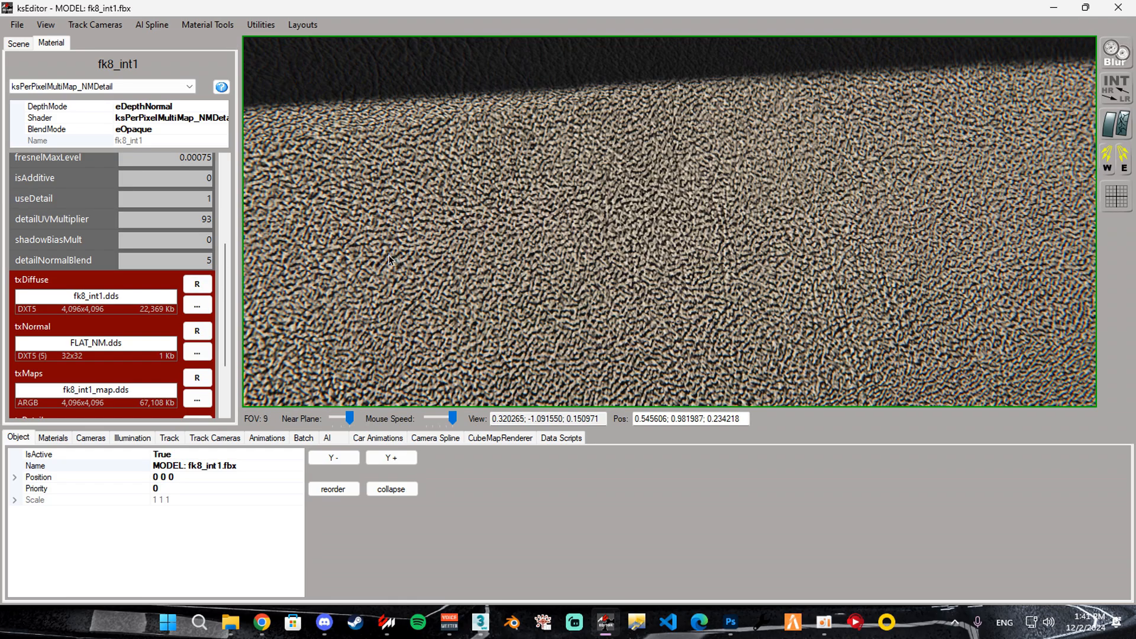
type("0")
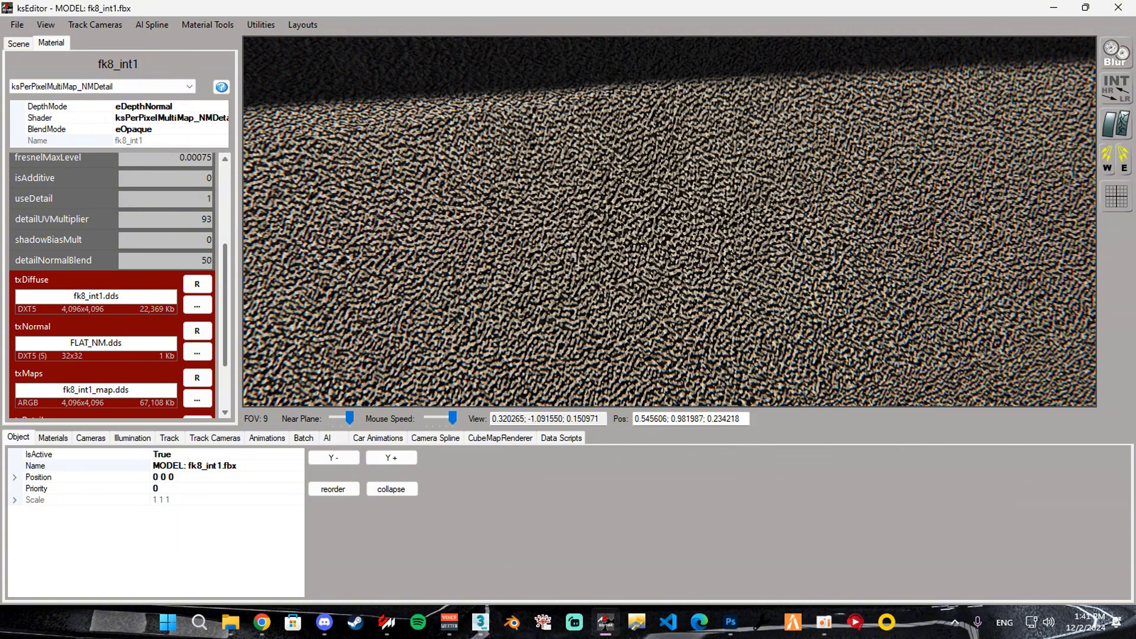
- Set the material's detailNormalBlend back to 0 and view the dashboard as a whole
key("BackSpace")
key("BackSpace")
type("0")
scroll(431, 204, "down", 11)
left_click_drag(431, 204, 698, 196)
- Save the material persistence and save the fk8_int1 model as a car KN5 with textures
left_click(17, 24)
left_click(43, 139)
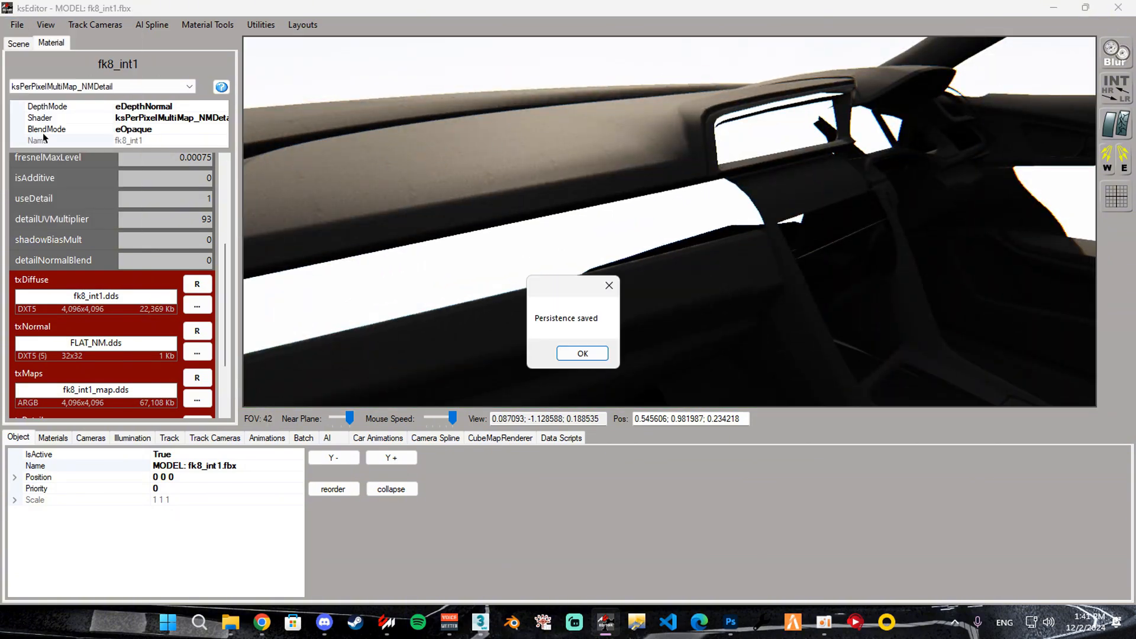
key("Return")
left_click(17, 24)
mouse_move(82, 96)
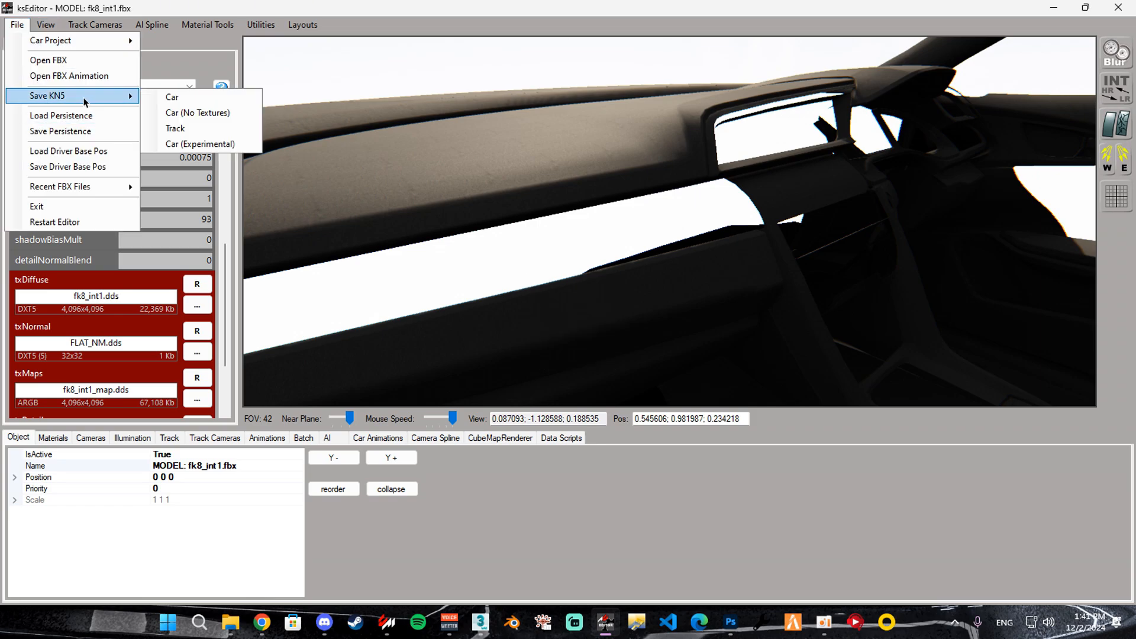
left_click(181, 98)
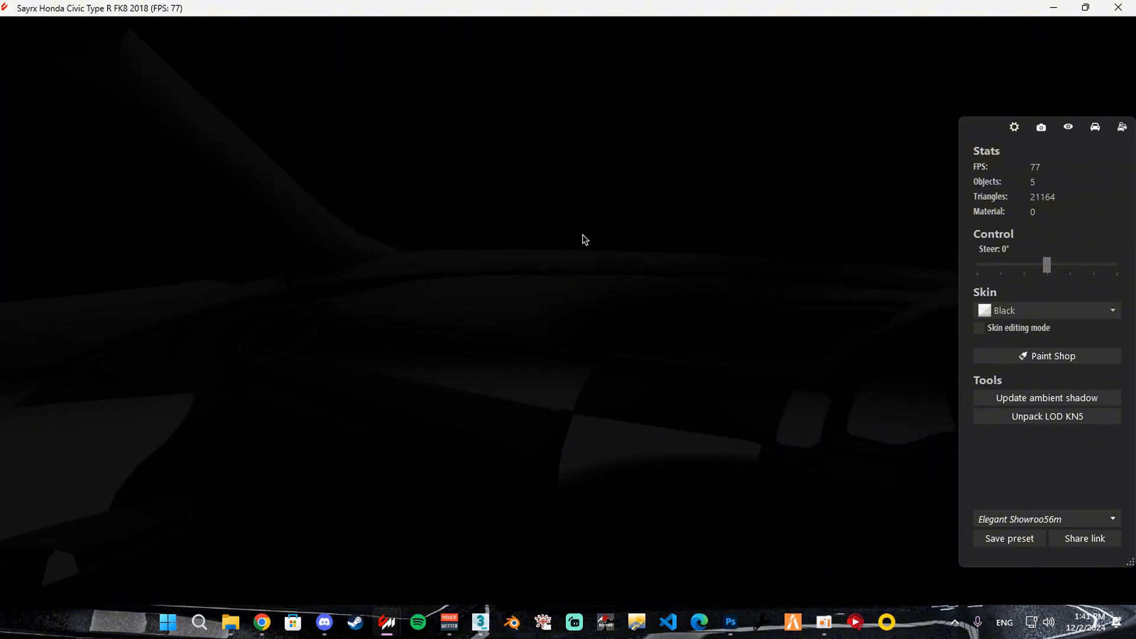
- Switch to the car showroom and try the leather colour #FC4949 in Paint Shop, viewing it on the dashboard
left_click(1052, 356)
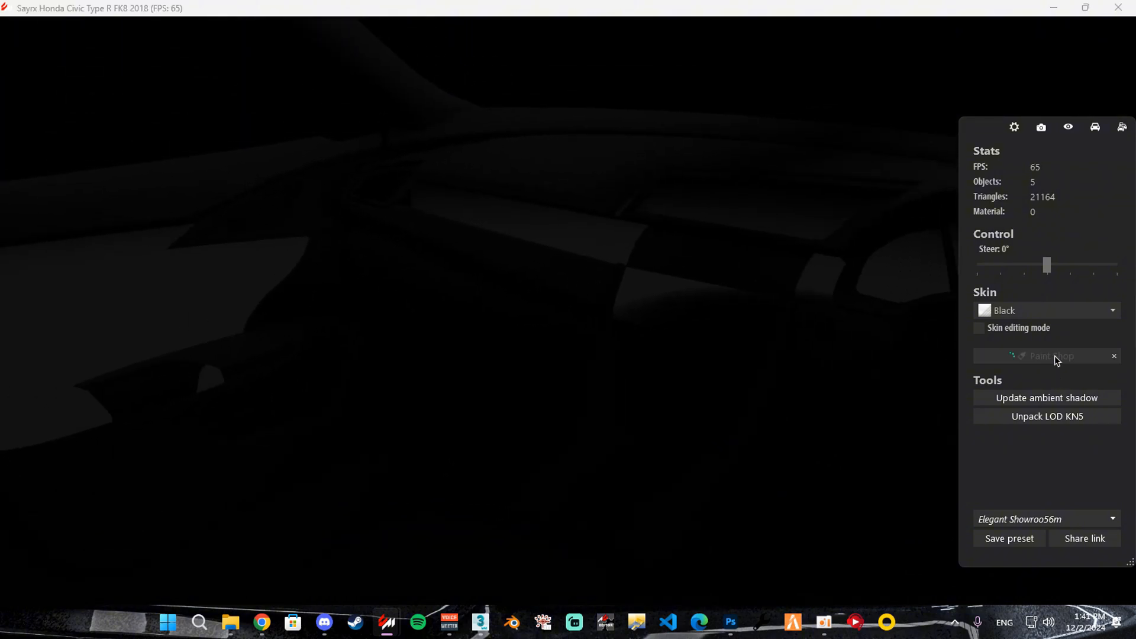
left_click(1113, 196)
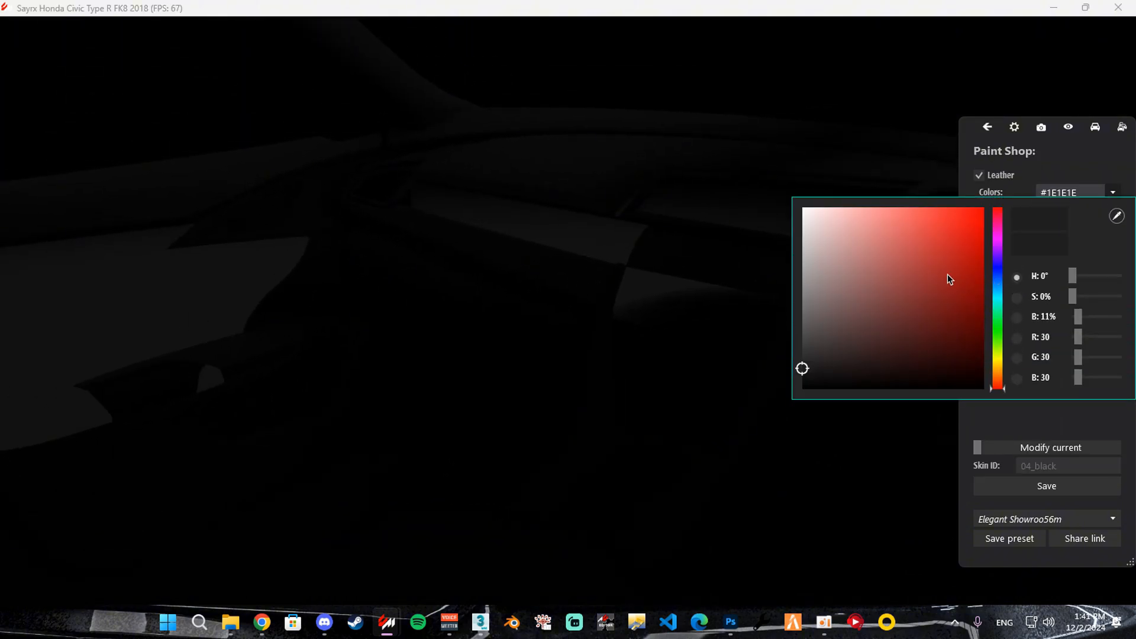
left_click(982, 210)
left_click(931, 210)
mouse_move(644, 343)
left_mouse_down()
mouse_move(578, 259)
mouse_move(444, 300)
mouse_move(428, 248)
mouse_move(673, 336)
mouse_move(568, 332)
left_mouse_up()
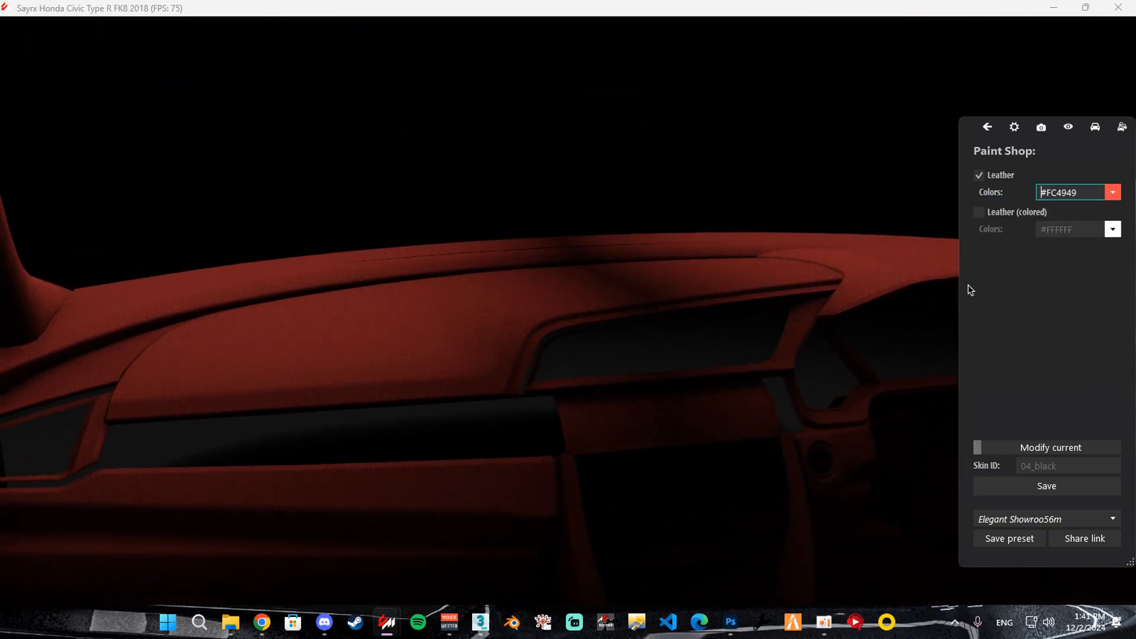
- Try pink (#FC49AB) and other leather colours in Paint Shop and inspect them on the interior
left_click(1113, 192)
left_click(1004, 259)
left_click(1000, 219)
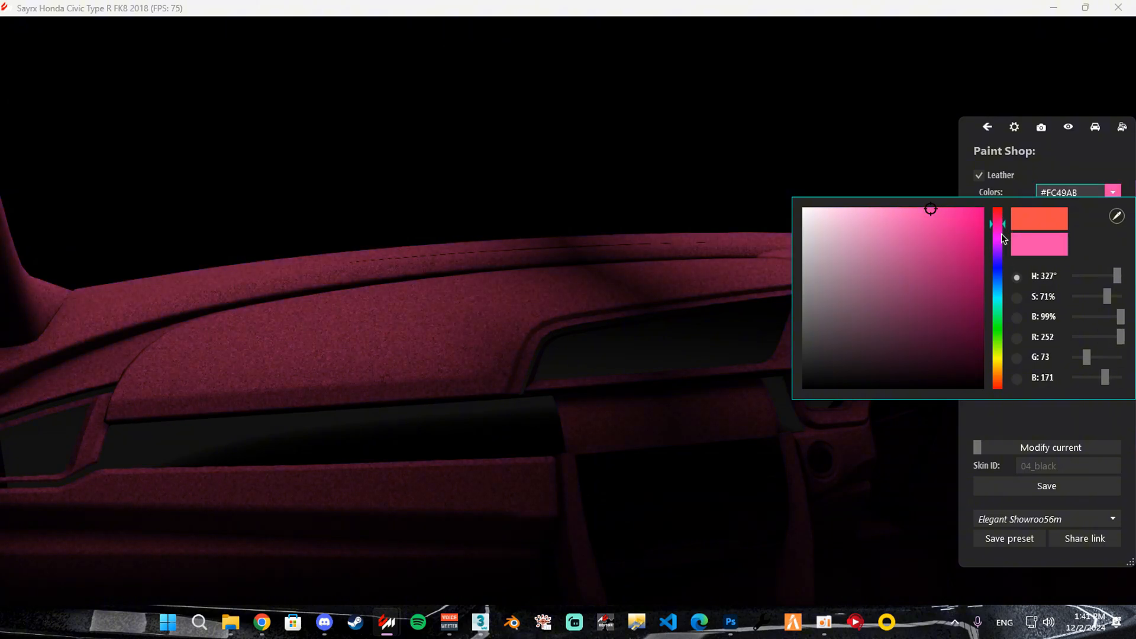
left_click(995, 321)
mouse_move(803, 315)
left_mouse_down()
mouse_move(801, 354)
mouse_move(802, 327)
left_mouse_up()
mouse_move(693, 354)
left_mouse_down()
mouse_move(633, 374)
mouse_move(619, 362)
mouse_move(624, 396)
mouse_move(510, 381)
mouse_move(256, 380)
mouse_move(577, 359)
mouse_move(510, 309)
mouse_move(503, 329)
mouse_move(698, 307)
mouse_move(657, 284)
mouse_move(829, 281)
left_mouse_up()
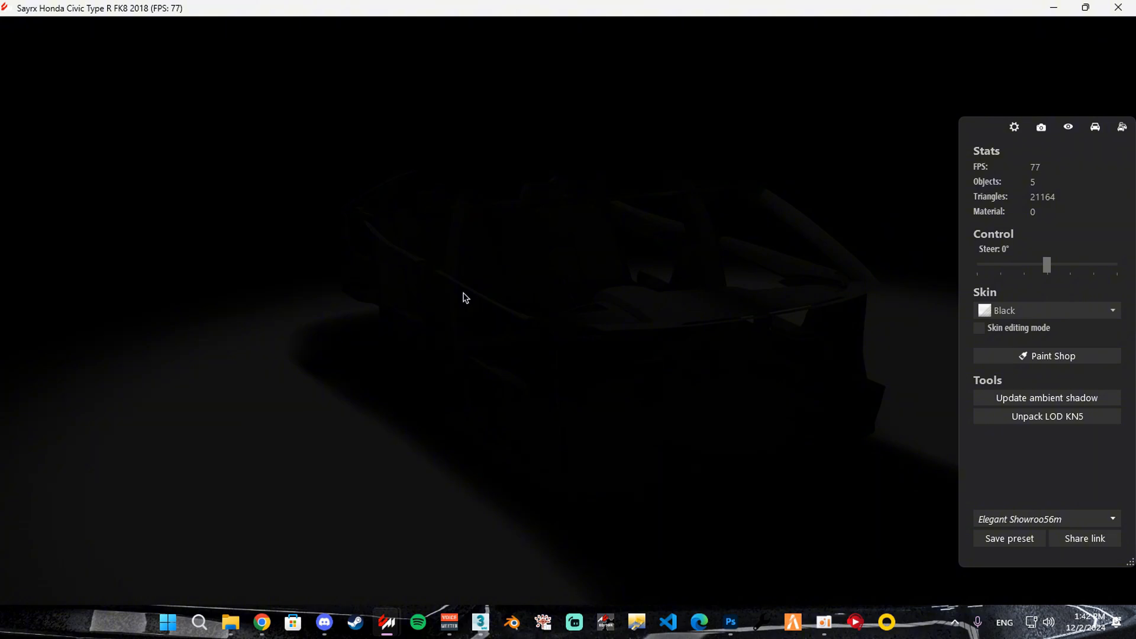